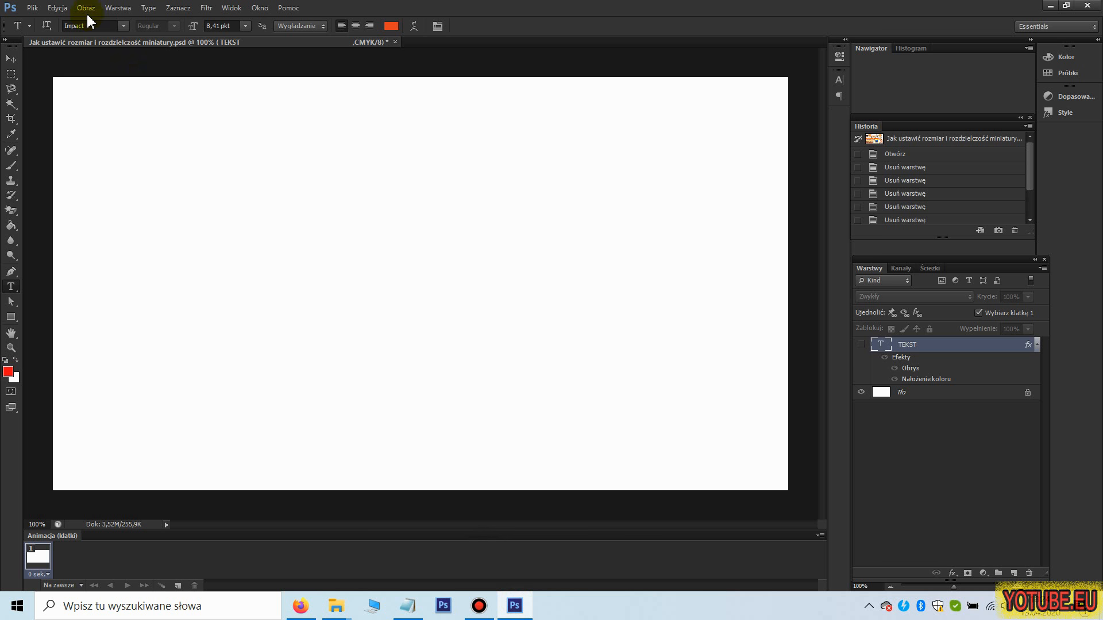
- Check the thumbnail document's pixel width and height in the Image Size settings
{"action": "left_click", "coordinate": [85, 8]}
{"action": "left_click", "coordinate": [128, 108]}
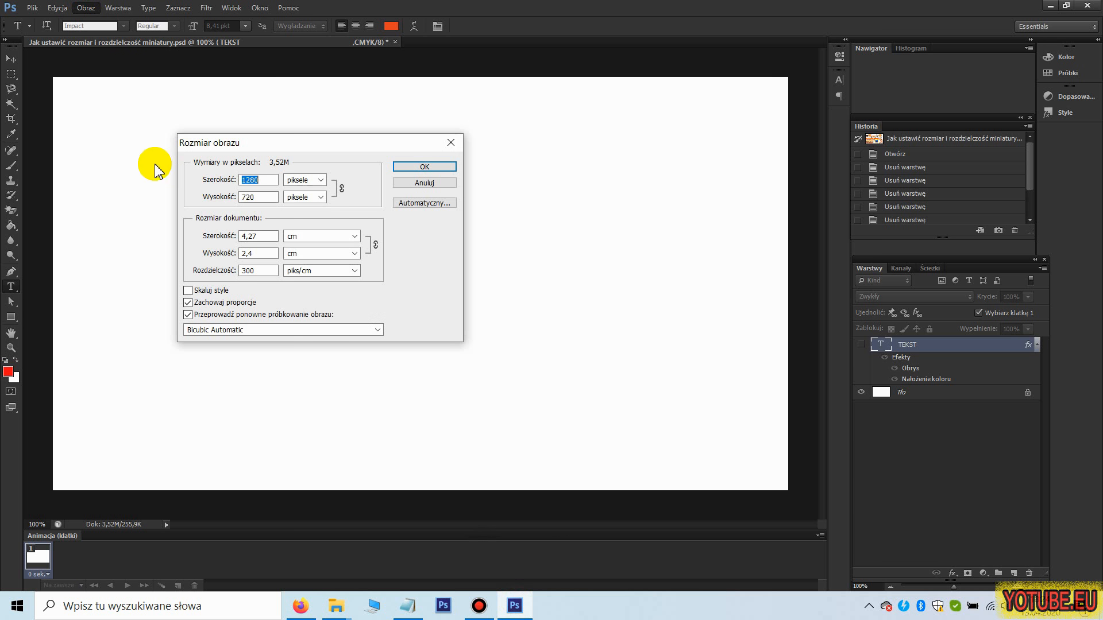
{"action": "left_click", "coordinate": [264, 198]}
{"action": "left_click_drag", "start_coordinate": [263, 198], "coordinate": [230, 201]}
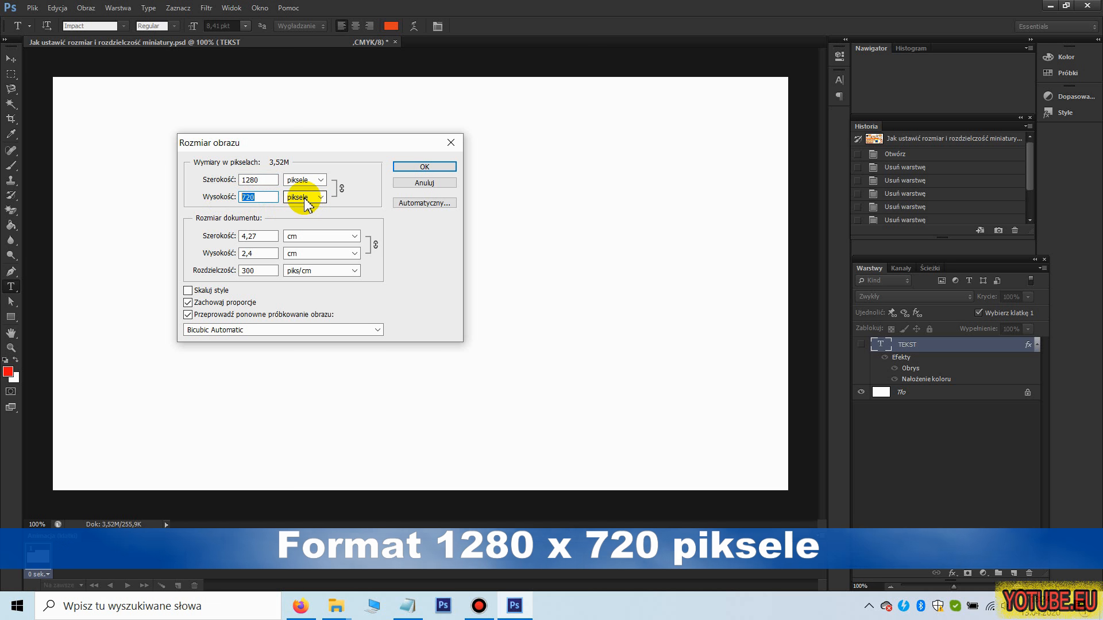
{"action": "left_click", "coordinate": [421, 166]}
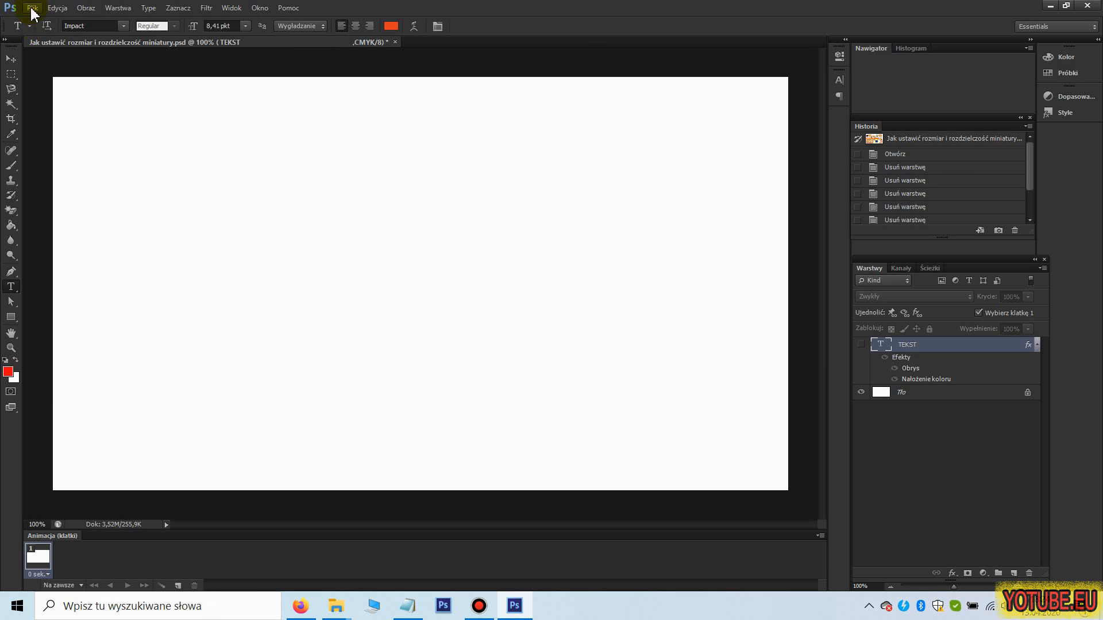
- Open the photo ona.jpg from the do filmu folder and float it in its own window
{"action": "left_click", "coordinate": [32, 8]}
{"action": "left_click", "coordinate": [61, 36]}
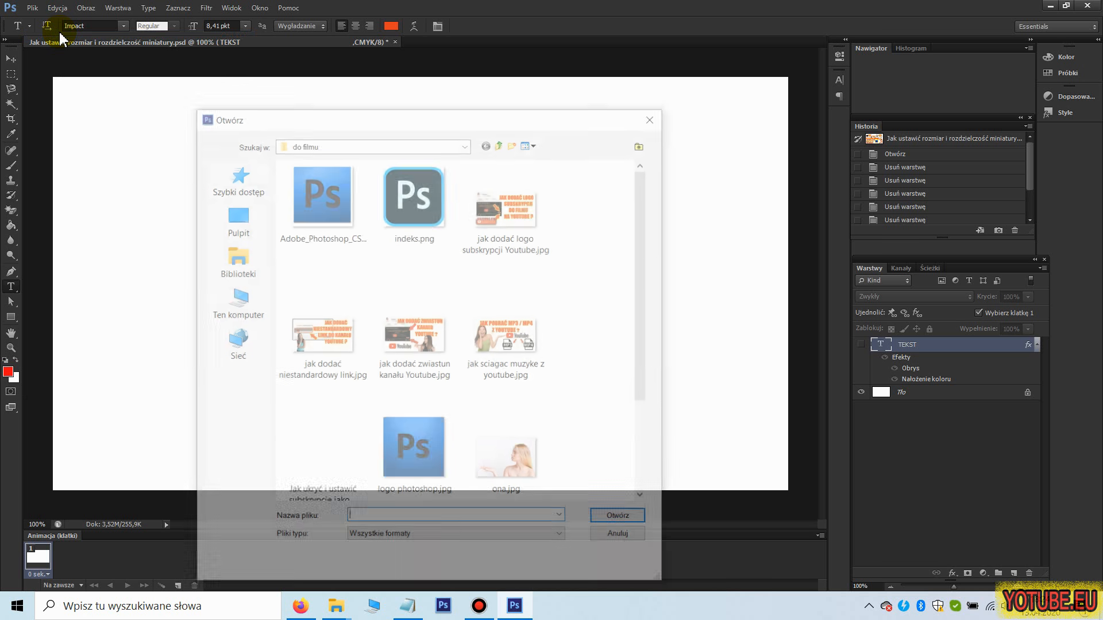
{"action": "left_click_drag", "start_coordinate": [640, 226], "coordinate": [640, 339]}
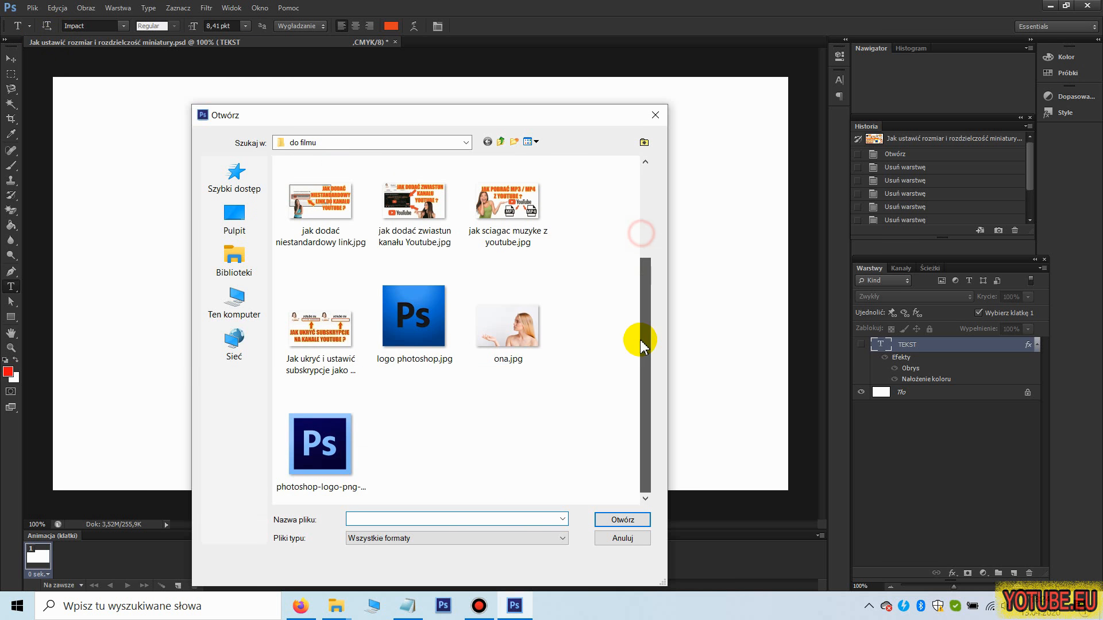
{"action": "left_click", "coordinate": [545, 333]}
{"action": "left_click", "coordinate": [621, 520]}
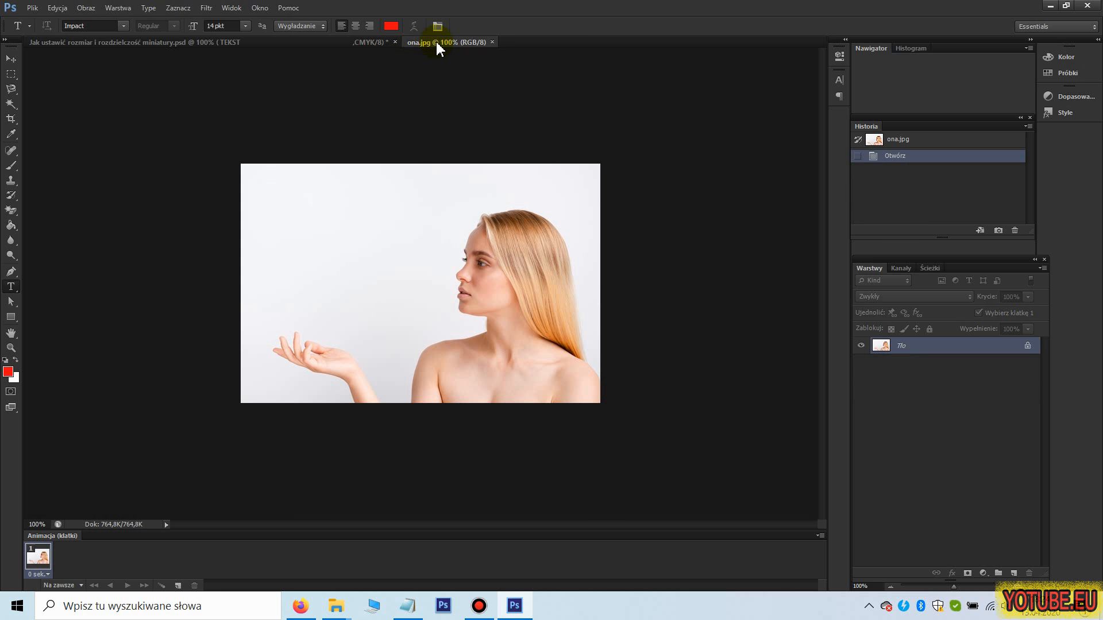
{"action": "right_click", "coordinate": [436, 49]}
{"action": "left_click", "coordinate": [517, 92]}
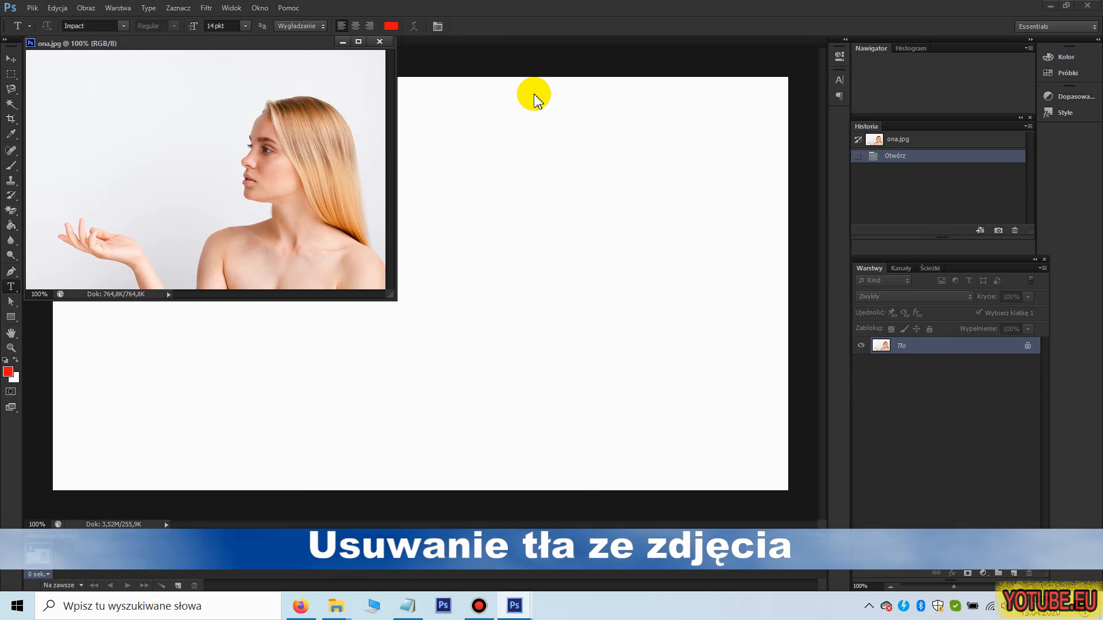
- Erase the light background around the woman in ona.jpg with the Magic Eraser at tolerance 32
{"action": "left_click", "coordinate": [11, 58]}
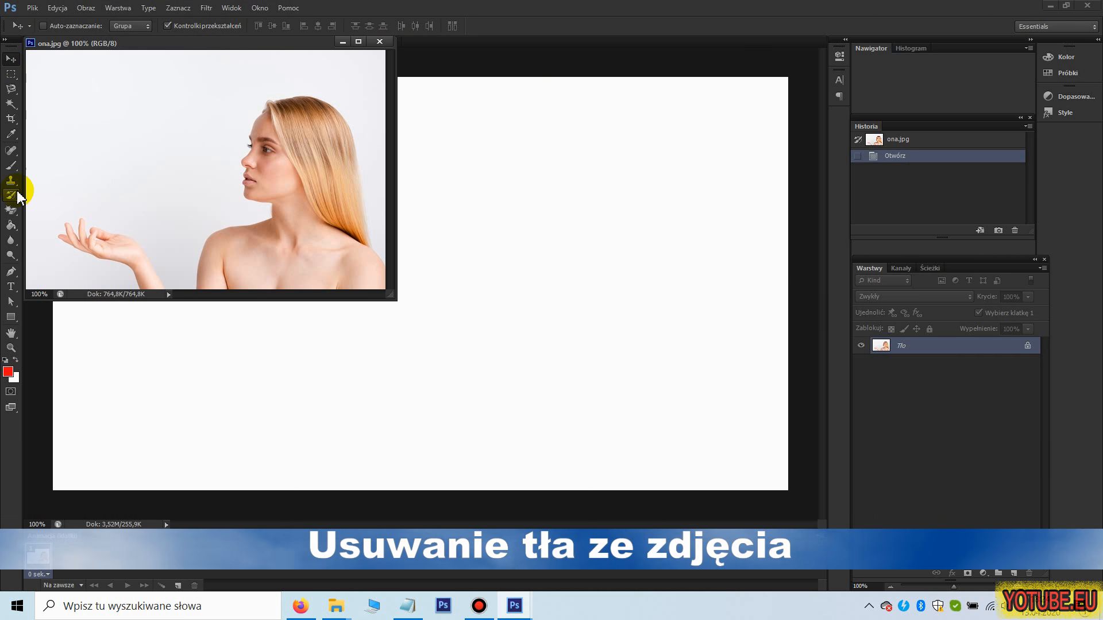
{"action": "left_click", "coordinate": [12, 212]}
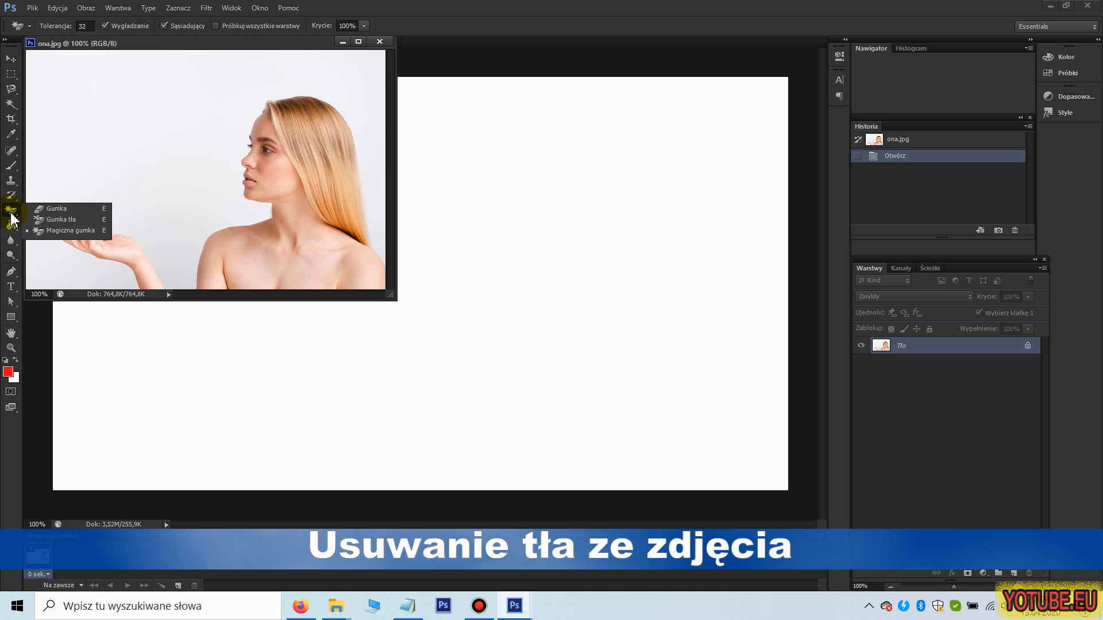
{"action": "left_click", "coordinate": [58, 230]}
{"action": "left_click", "coordinate": [129, 120]}
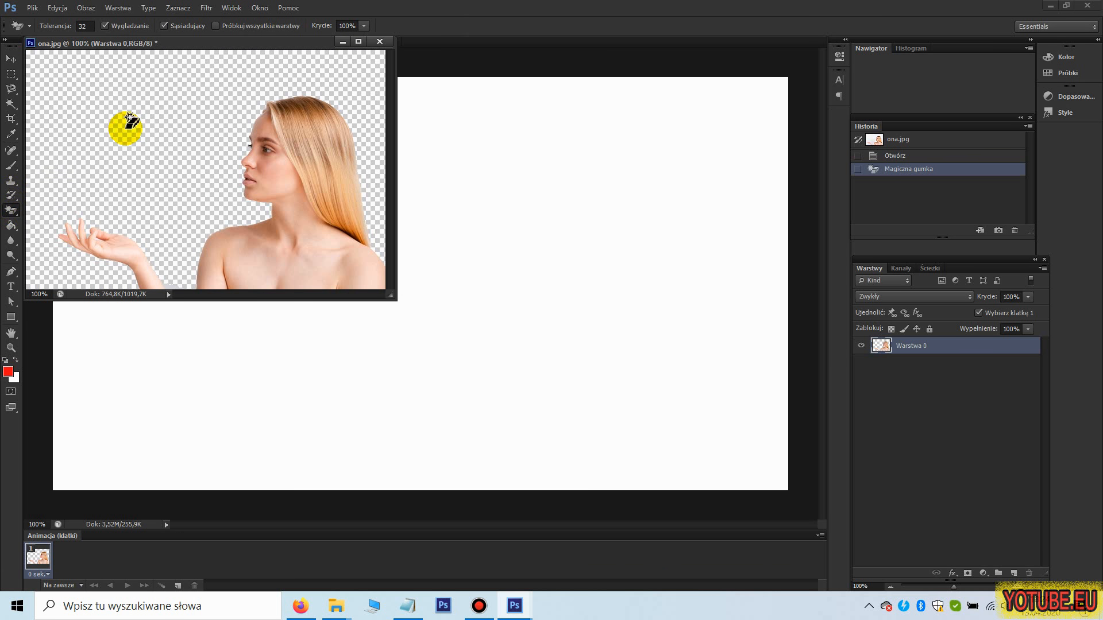
- Bring the cut-out woman from ona.jpg into the thumbnail document's lower-right corner, closing ona.jpg without saving
{"action": "left_click", "coordinate": [11, 58]}
{"action": "left_click_drag", "start_coordinate": [150, 150], "coordinate": [472, 238]}
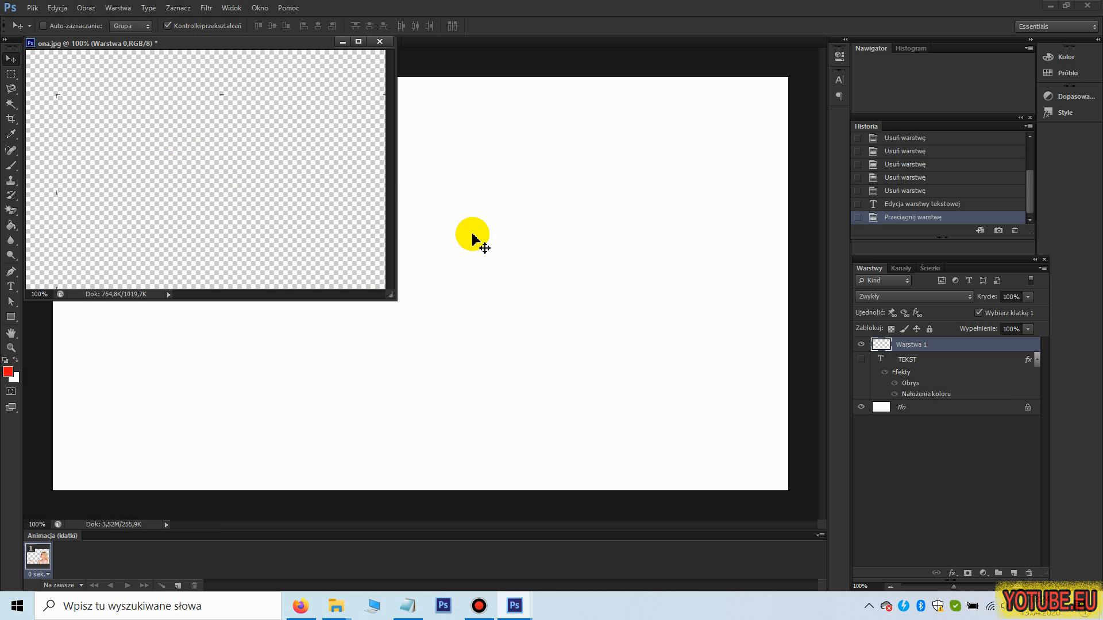
{"action": "left_click", "coordinate": [380, 42]}
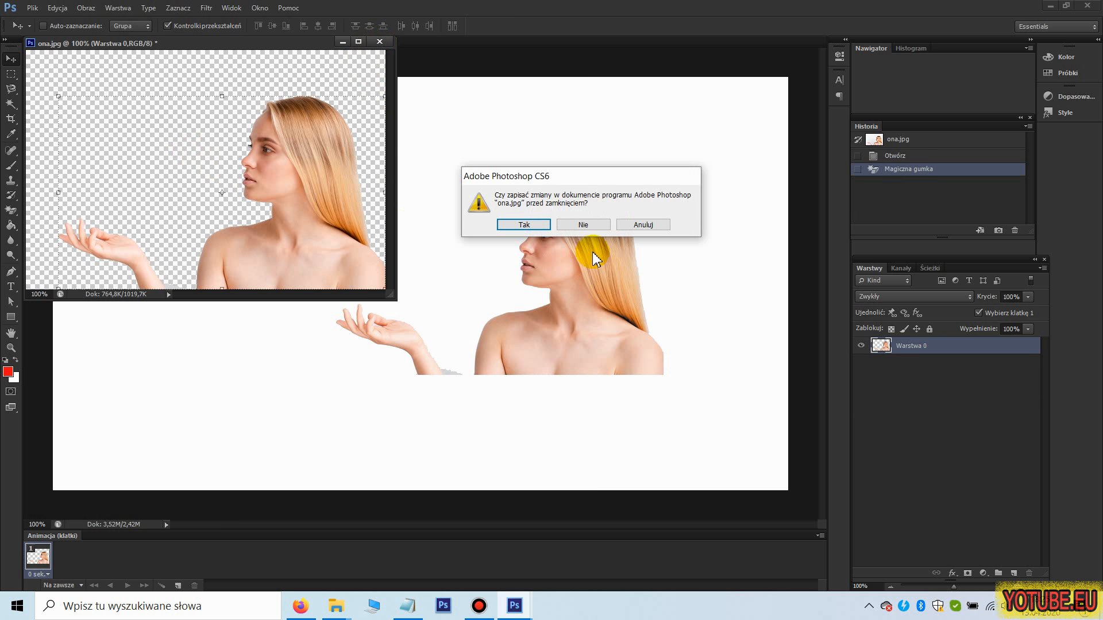
{"action": "left_click", "coordinate": [584, 225]}
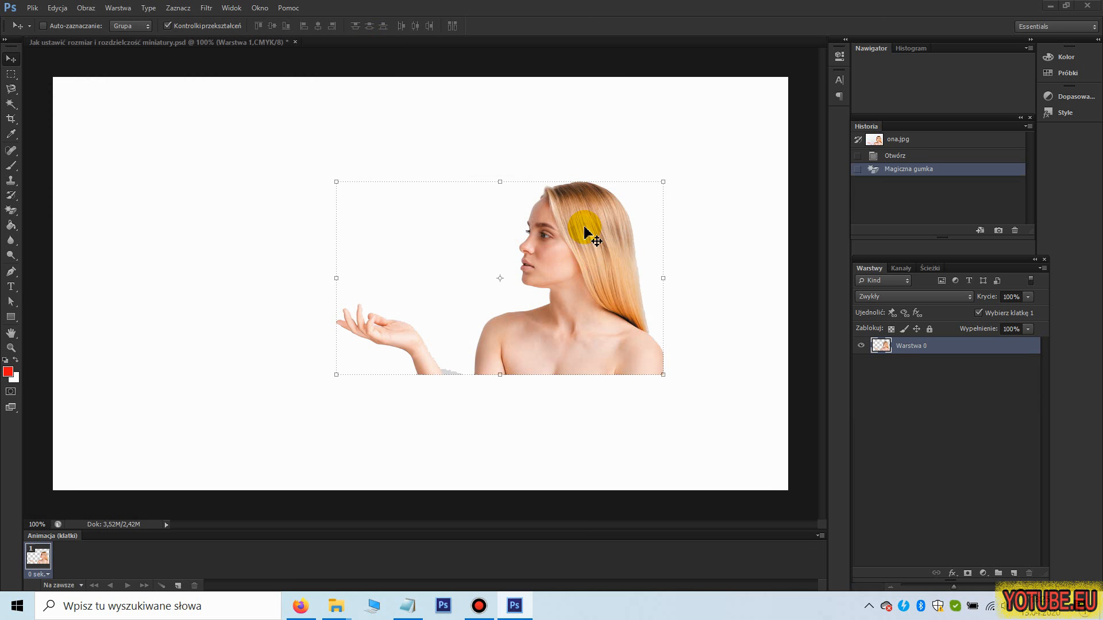
{"action": "left_click_drag", "start_coordinate": [585, 239], "coordinate": [696, 351]}
- Open logo photoshop.jpg from the do filmu folder and float it in its own window
{"action": "left_click", "coordinate": [32, 8]}
{"action": "left_click", "coordinate": [34, 33]}
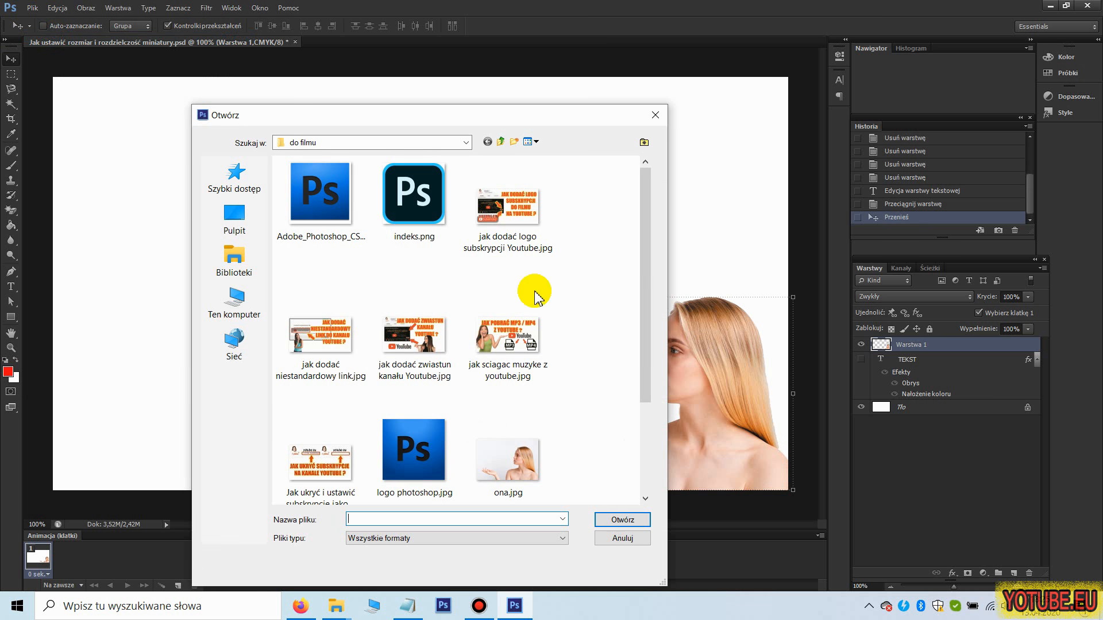
{"action": "left_click_drag", "start_coordinate": [645, 271], "coordinate": [655, 483]}
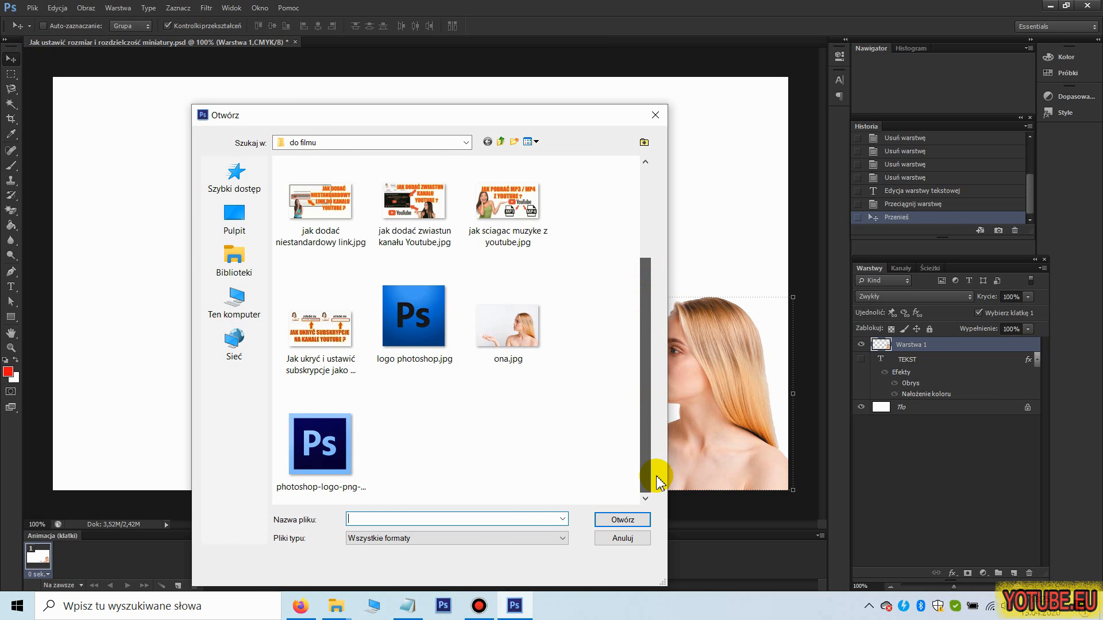
{"action": "left_click", "coordinate": [424, 360]}
{"action": "left_click", "coordinate": [602, 520]}
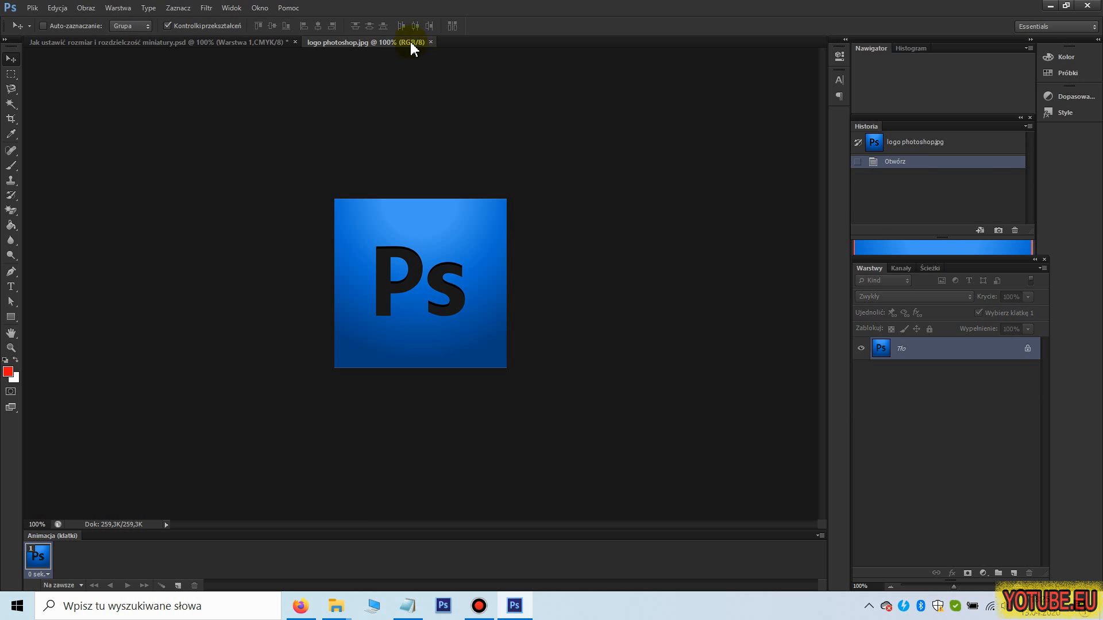
{"action": "right_click", "coordinate": [411, 48]}
{"action": "left_click", "coordinate": [510, 94]}
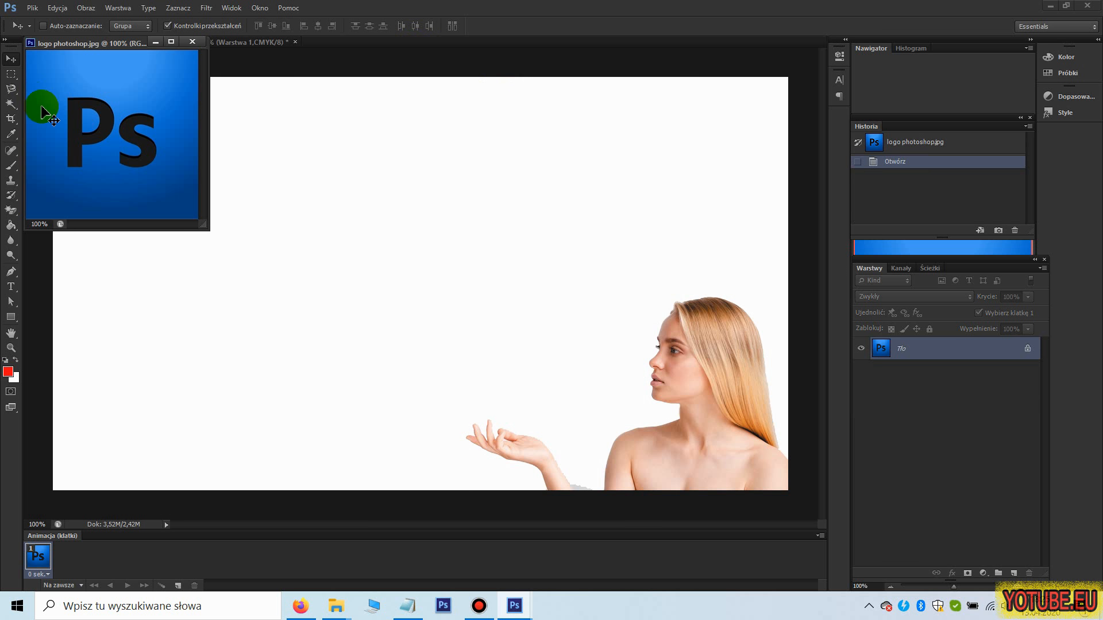
- Select the whole Photoshop logo, copy it into the thumbnail document as a layer, and close the logo file
{"action": "key", "text": "ctrl+a"}
{"action": "left_click_drag", "start_coordinate": [117, 115], "coordinate": [329, 173]}
{"action": "left_click", "coordinate": [196, 42]}
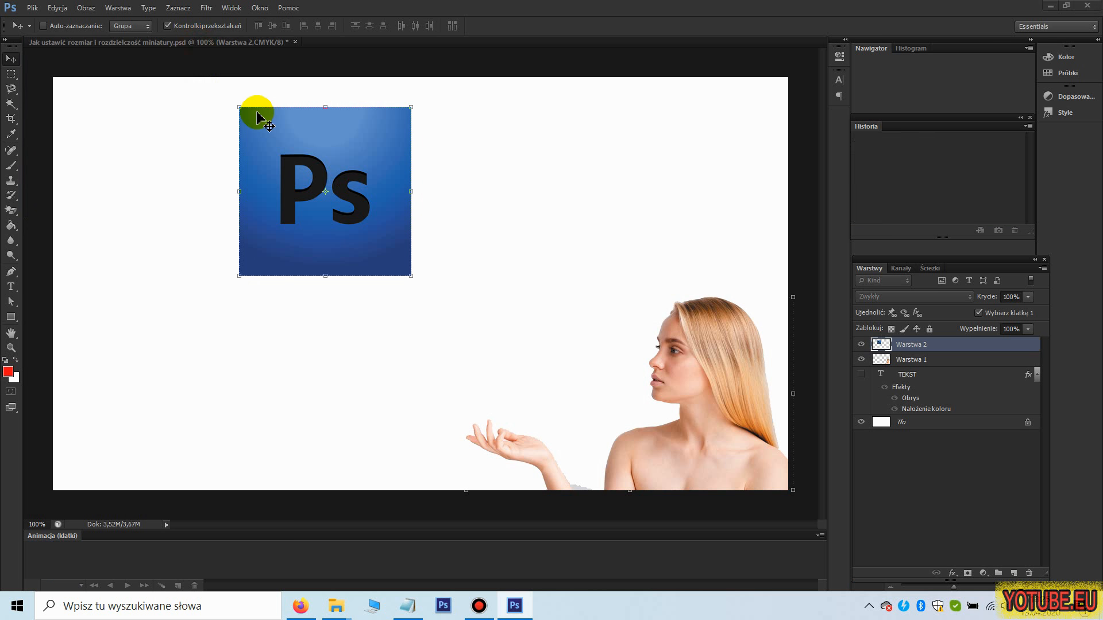
- Scale the Photoshop logo proportionally to about 47% and place it on the woman's open hand
{"action": "key", "text": "ctrl+t"}
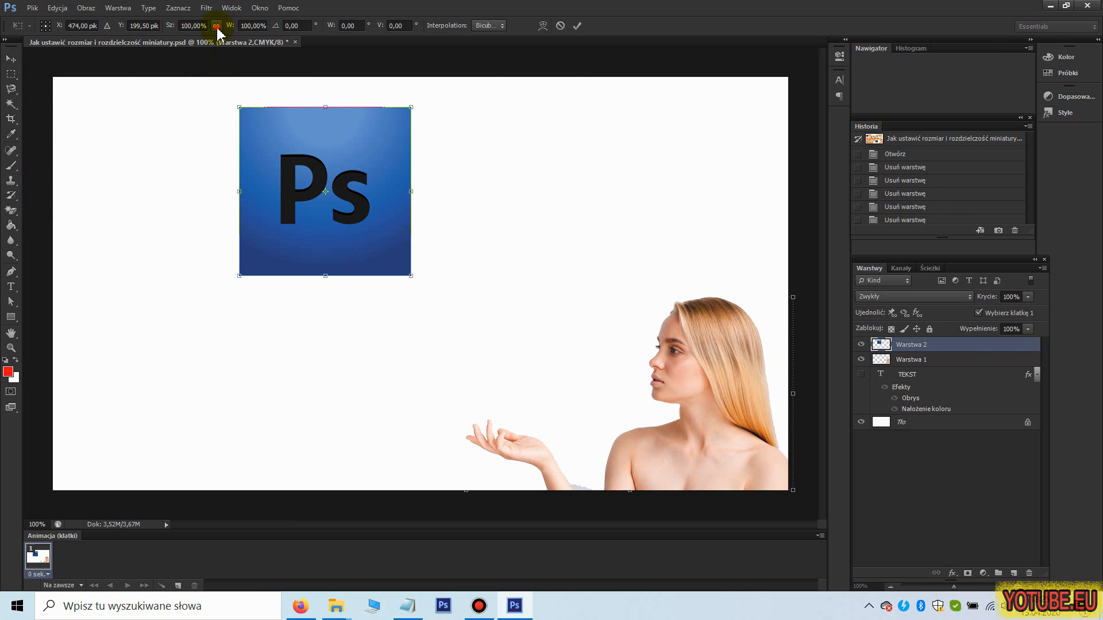
{"action": "left_click_drag", "start_coordinate": [236, 105], "coordinate": [330, 198]}
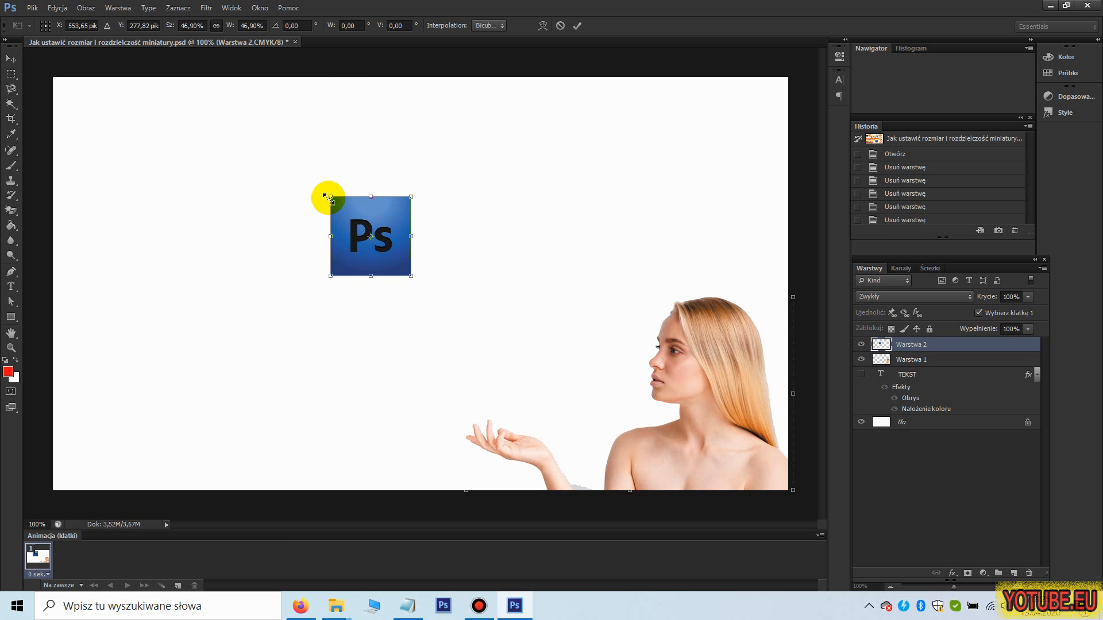
{"action": "double_click", "coordinate": [358, 223]}
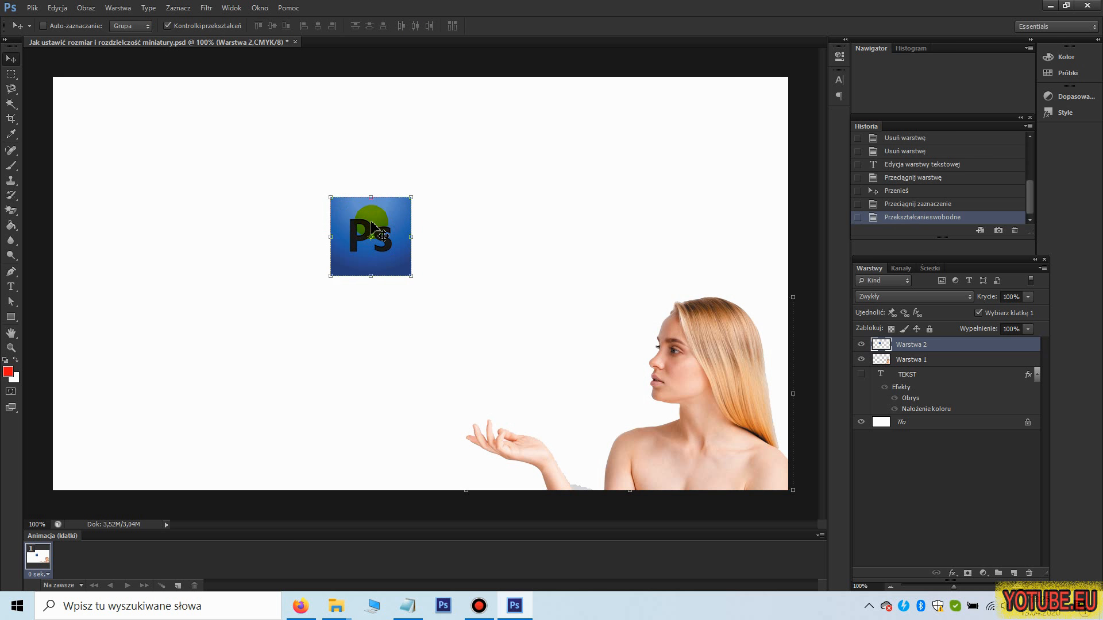
{"action": "left_click_drag", "start_coordinate": [378, 253], "coordinate": [506, 406]}
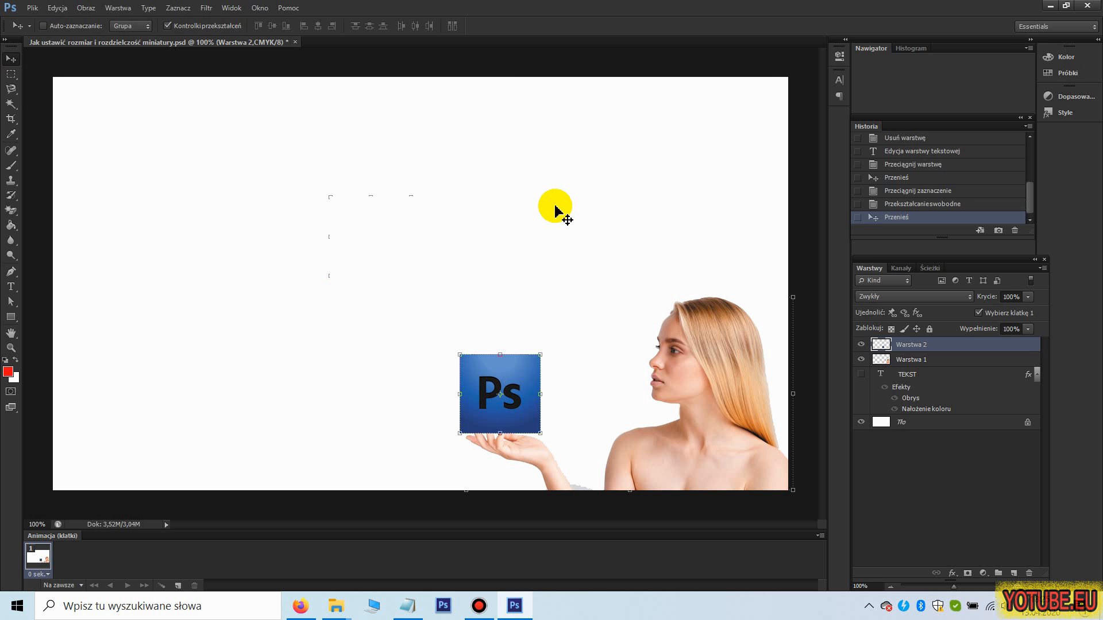
- Open jak dodać niestandardowy link.jpg from the do filmu folder and float it in its own window
{"action": "left_click", "coordinate": [32, 7]}
{"action": "left_click", "coordinate": [54, 36]}
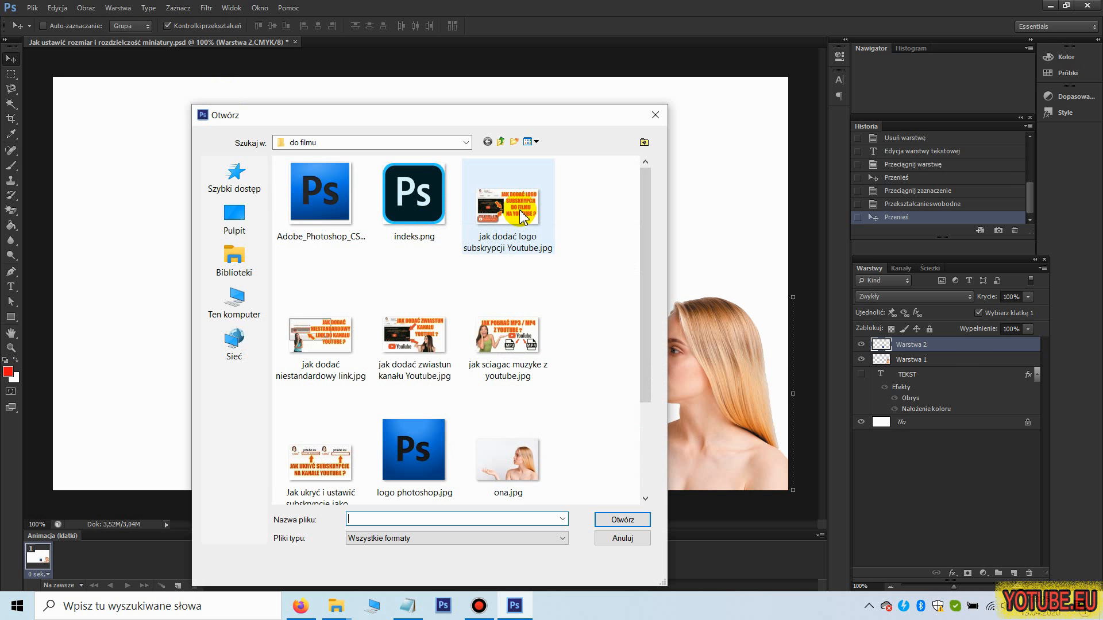
{"action": "left_click", "coordinate": [357, 372]}
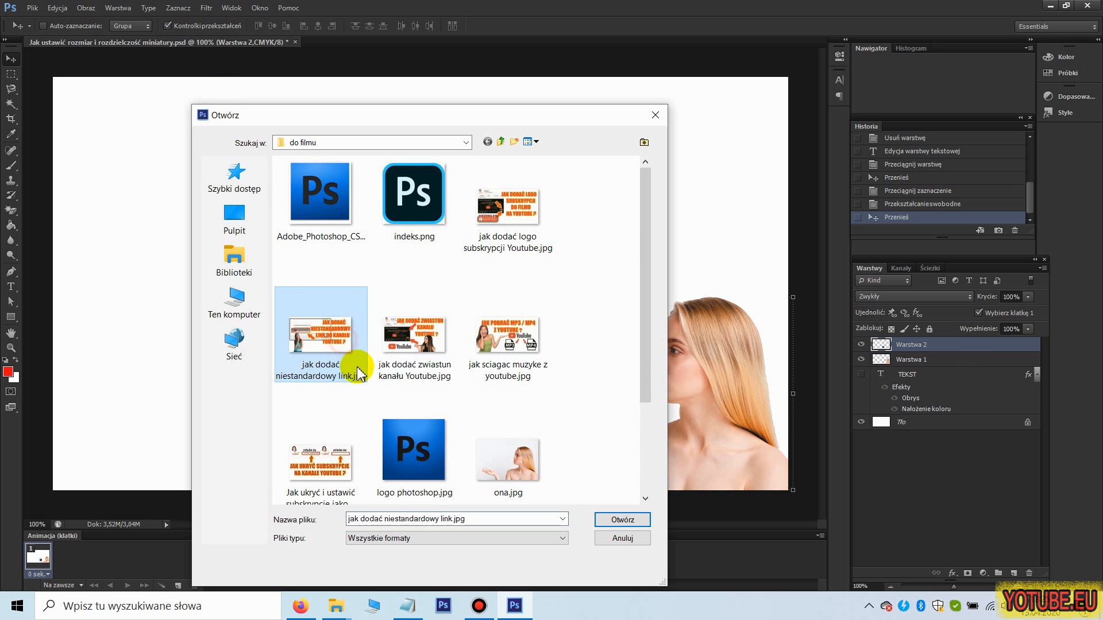
{"action": "left_click", "coordinate": [449, 447]}
{"action": "left_click", "coordinate": [622, 519]}
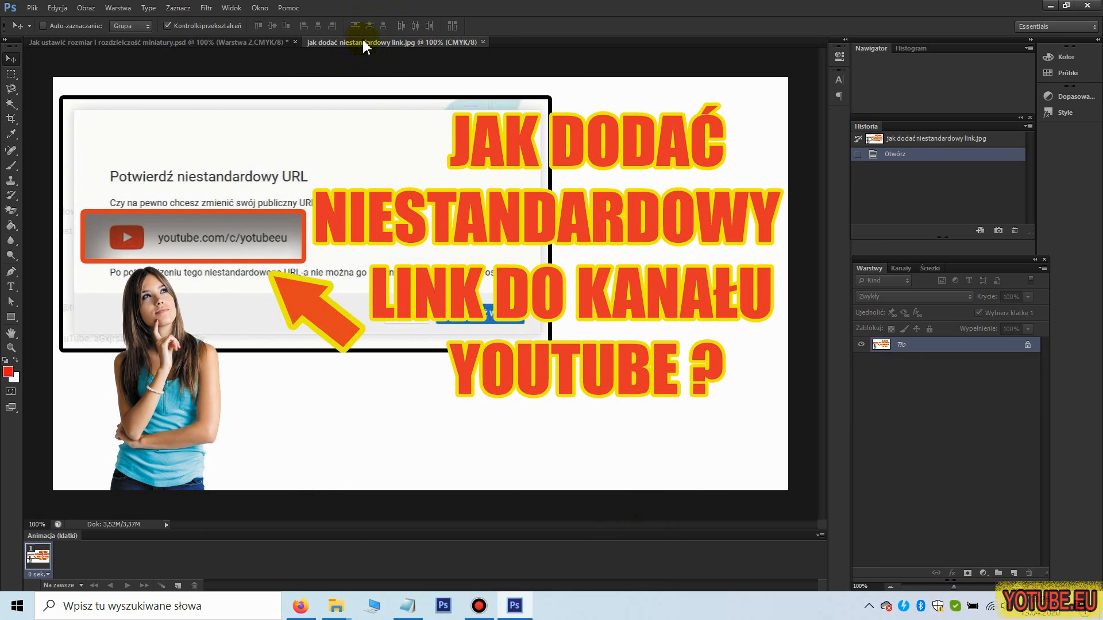
{"action": "right_click", "coordinate": [419, 42]}
{"action": "left_click", "coordinate": [500, 91]}
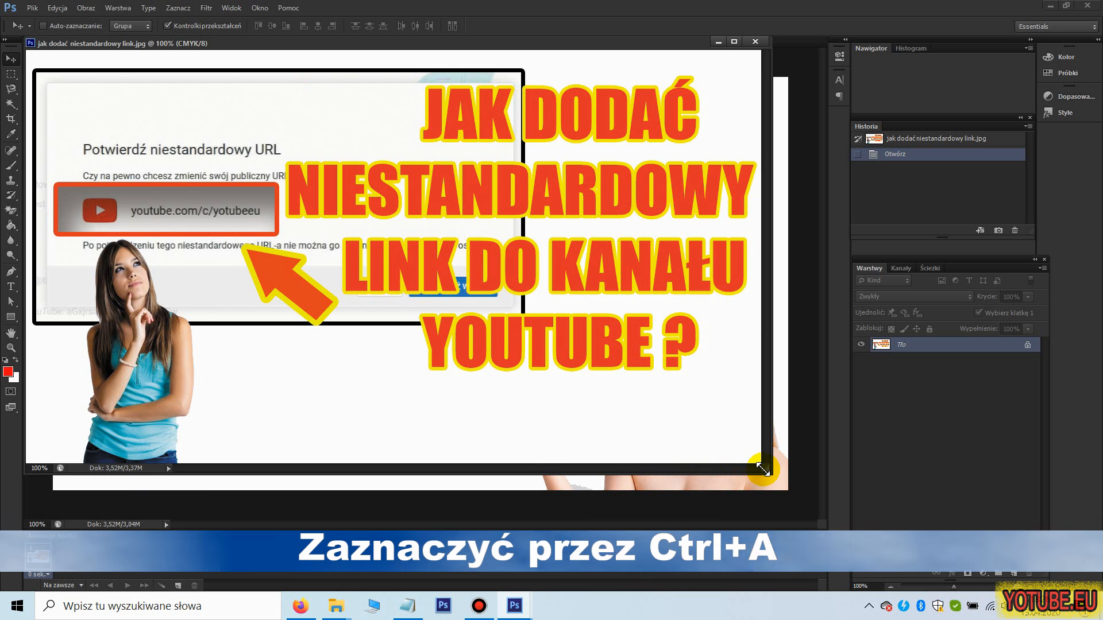
- Copy the whole jak dodać niestandardowy link.jpg image into the thumbnail document and close the source file
{"action": "left_click_drag", "start_coordinate": [764, 469], "coordinate": [442, 266]}
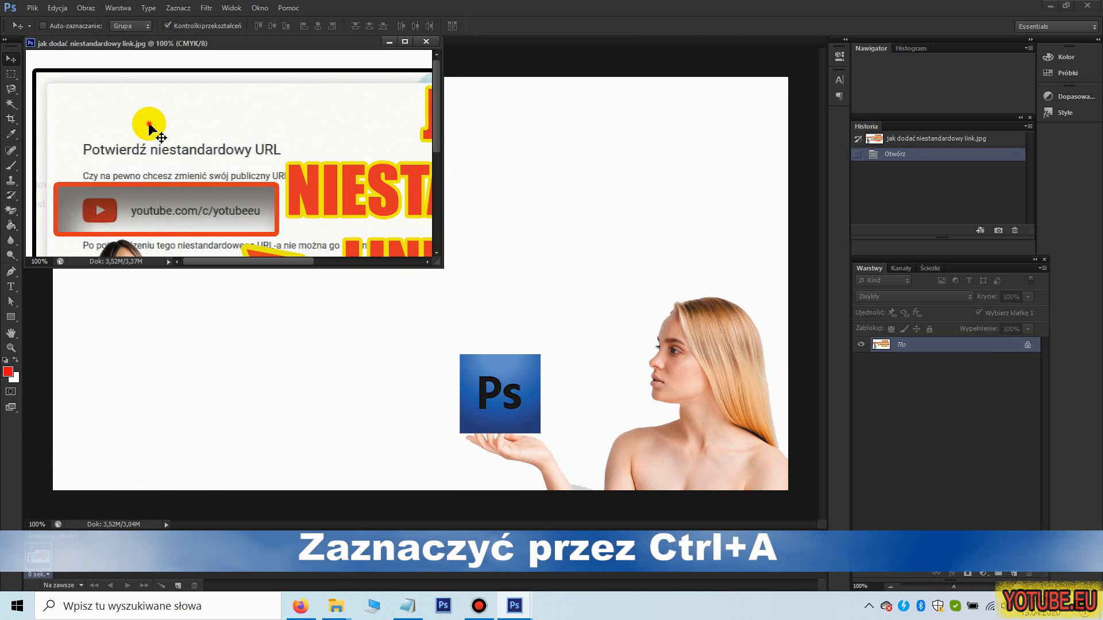
{"action": "left_click_drag", "start_coordinate": [149, 139], "coordinate": [490, 199]}
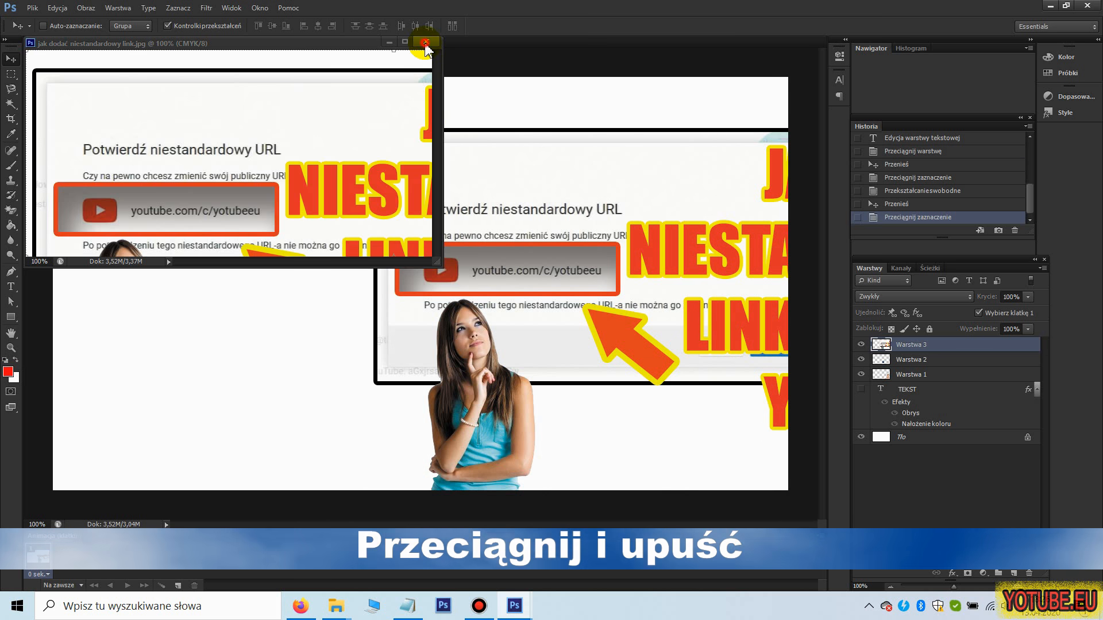
{"action": "left_click", "coordinate": [426, 41]}
- Scale the imported link image proportionally to roughly a third of its size and place it in the canvas's upper-left corner
{"action": "left_click_drag", "start_coordinate": [414, 187], "coordinate": [198, 183]}
{"action": "left_click", "coordinate": [151, 105]}
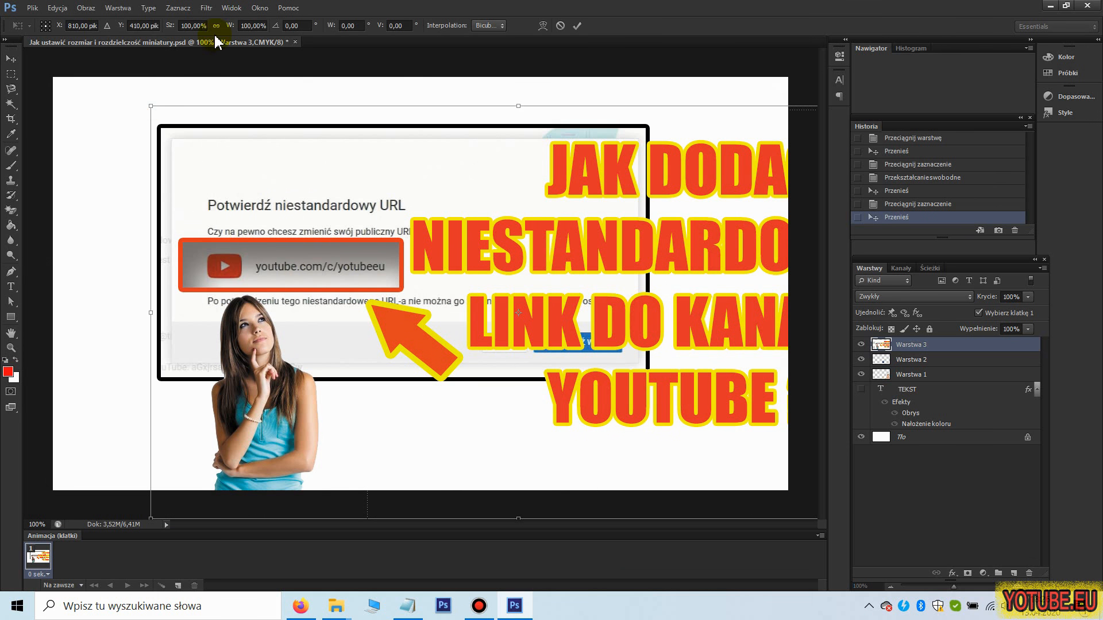
{"action": "left_click_drag", "start_coordinate": [151, 105], "coordinate": [649, 386]}
{"action": "key", "text": "Return"}
{"action": "left_click_drag", "start_coordinate": [712, 439], "coordinate": [196, 180]}
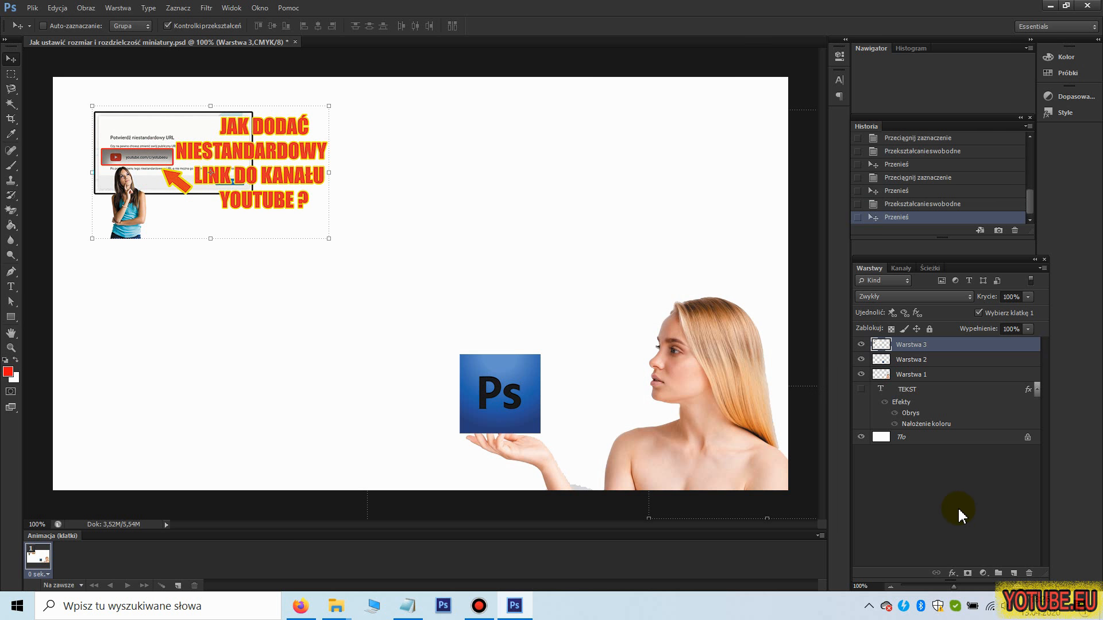
- Add a 5 px black outside stroke to the link image's layer and nudge the framed image slightly upward
{"action": "left_click", "coordinate": [953, 573]}
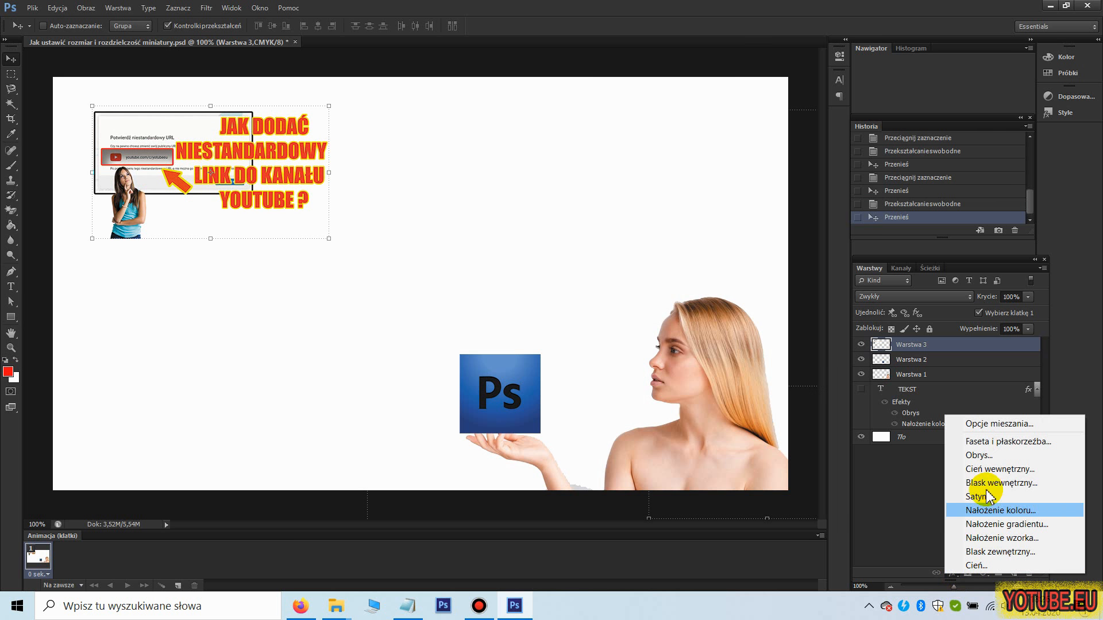
{"action": "key", "text": "Escape"}
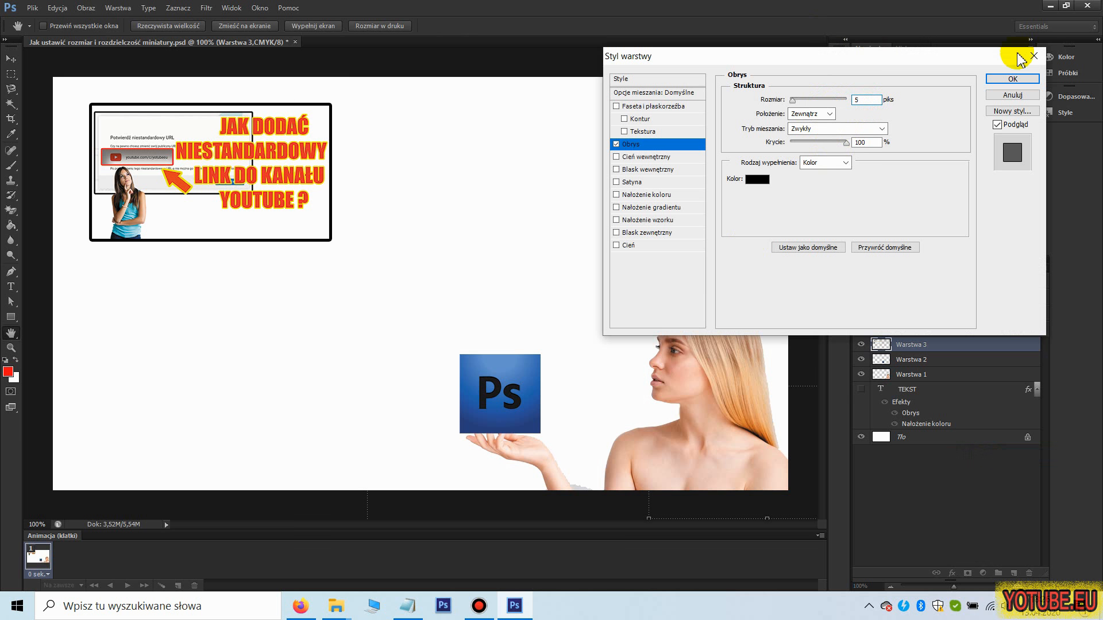
{"action": "left_click", "coordinate": [1011, 79]}
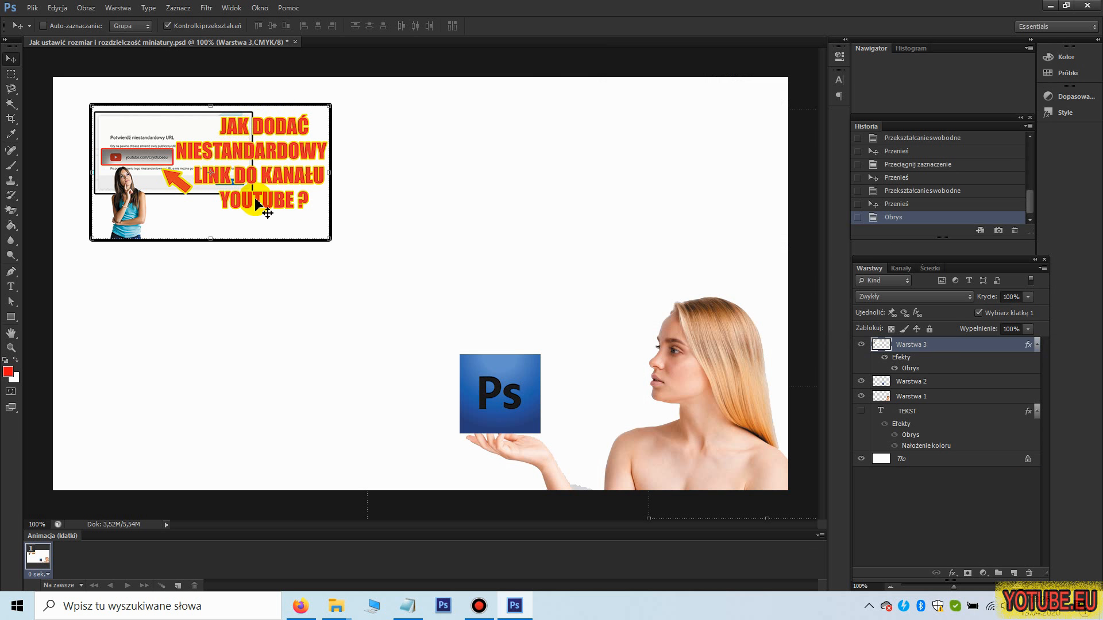
{"action": "left_click_drag", "start_coordinate": [272, 212], "coordinate": [236, 203]}
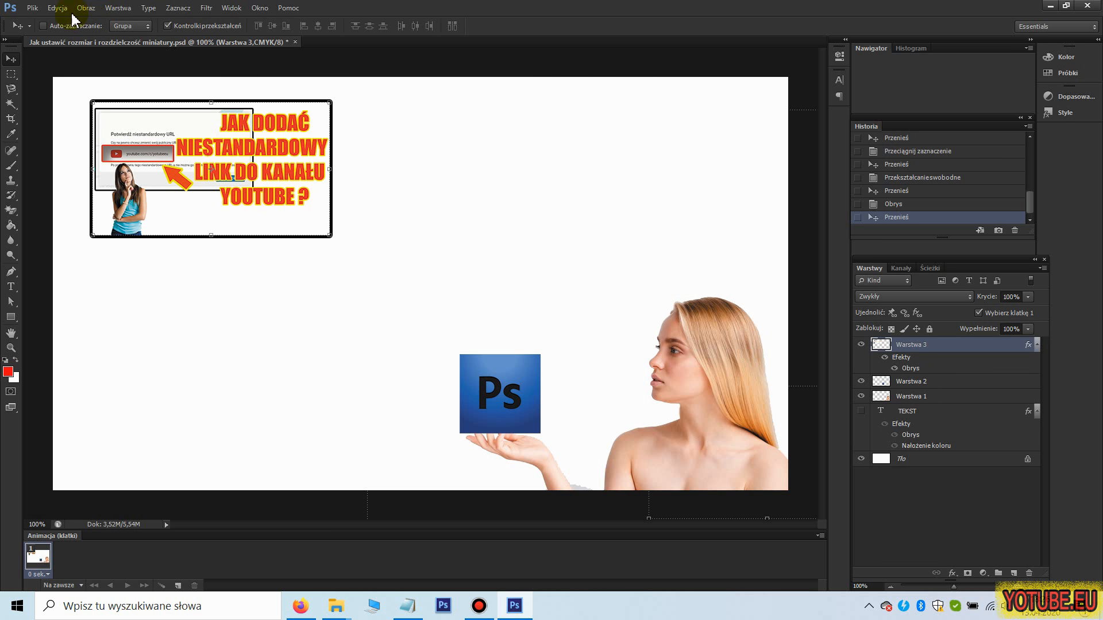
- Open jak dodać logo subskrypcji Youtube.jpg from the do filmu folder and float it in a small window of its own
{"action": "left_click", "coordinate": [31, 9]}
{"action": "left_click", "coordinate": [31, 32]}
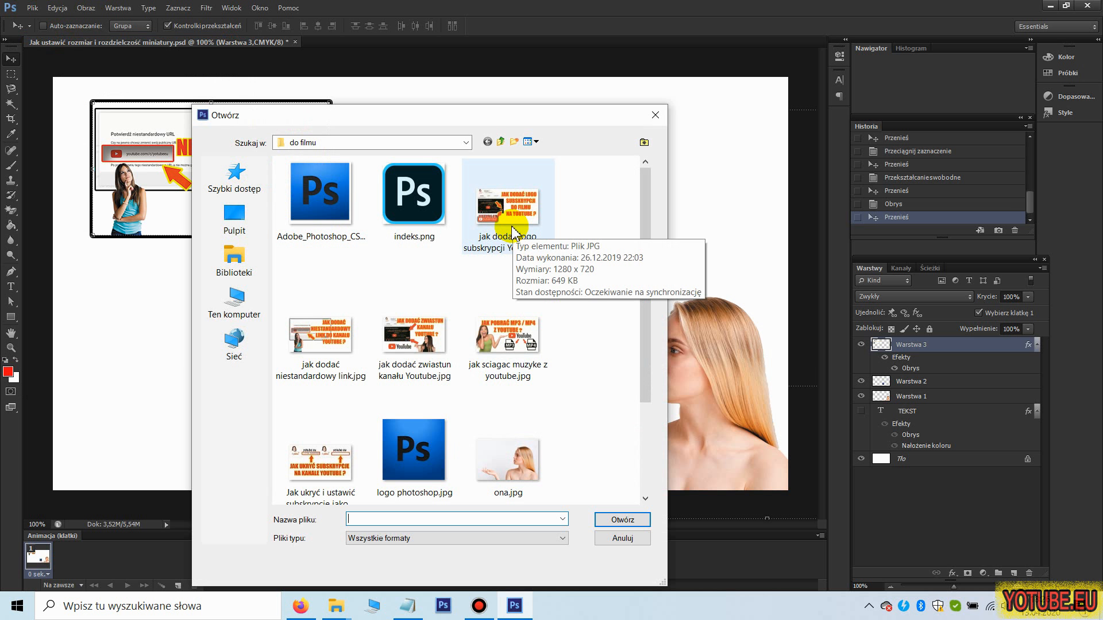
{"action": "left_click", "coordinate": [513, 233]}
{"action": "left_click", "coordinate": [620, 520]}
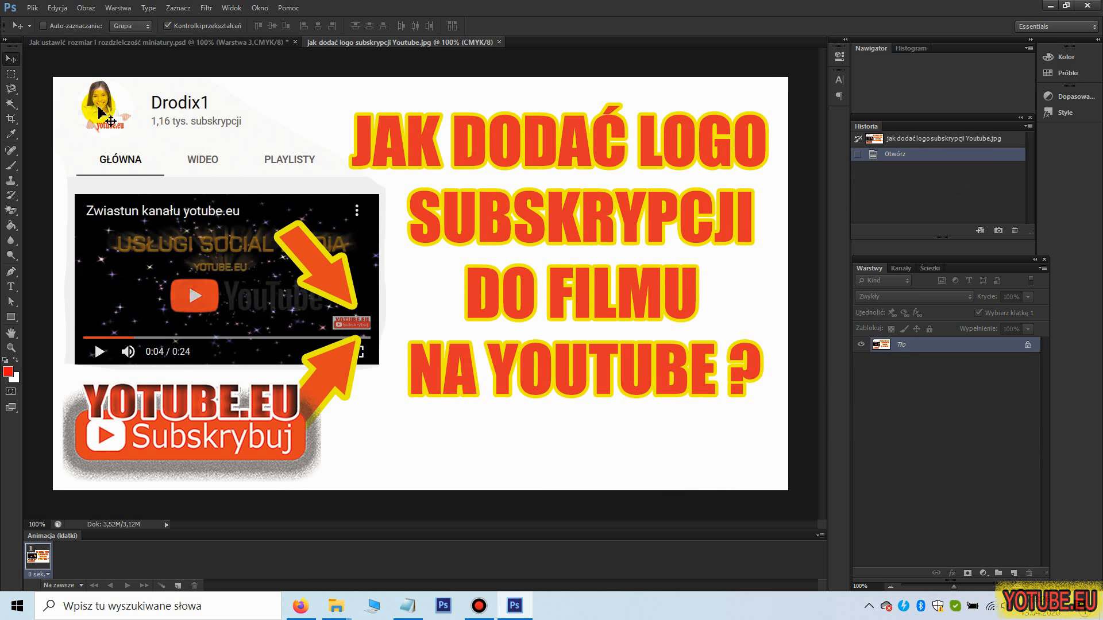
{"action": "right_click", "coordinate": [375, 62]}
{"action": "left_click", "coordinate": [459, 92]}
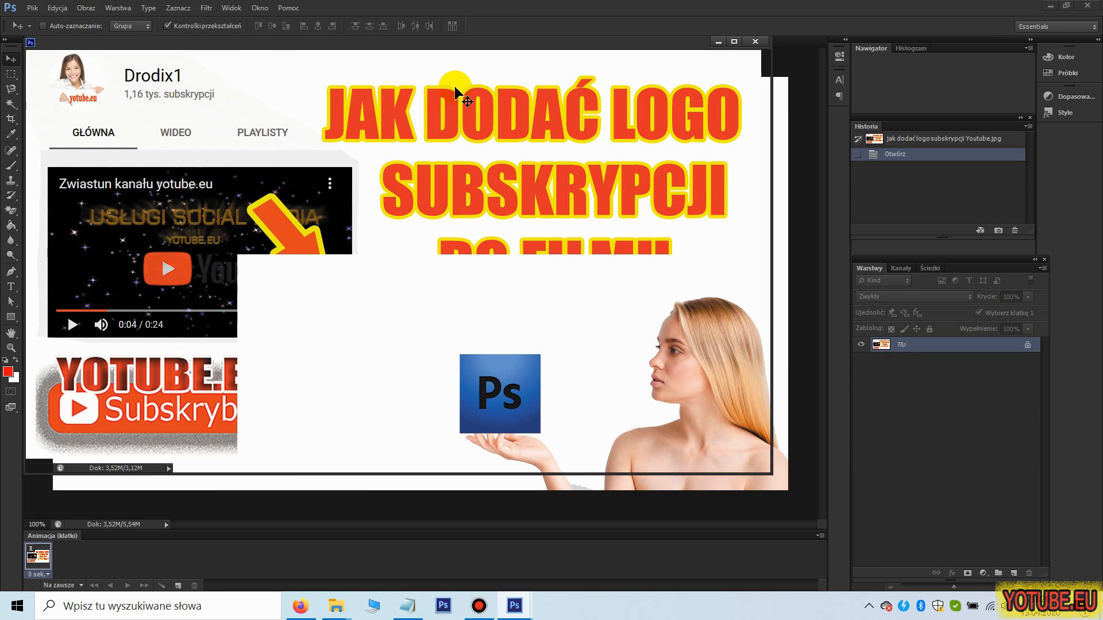
{"action": "left_click_drag", "start_coordinate": [763, 469], "coordinate": [408, 221]}
- Copy the whole jak dodać logo subskrypcji Youtube.jpg image into the thumbnail document and close the source file
{"action": "key", "text": "ctrl+a"}
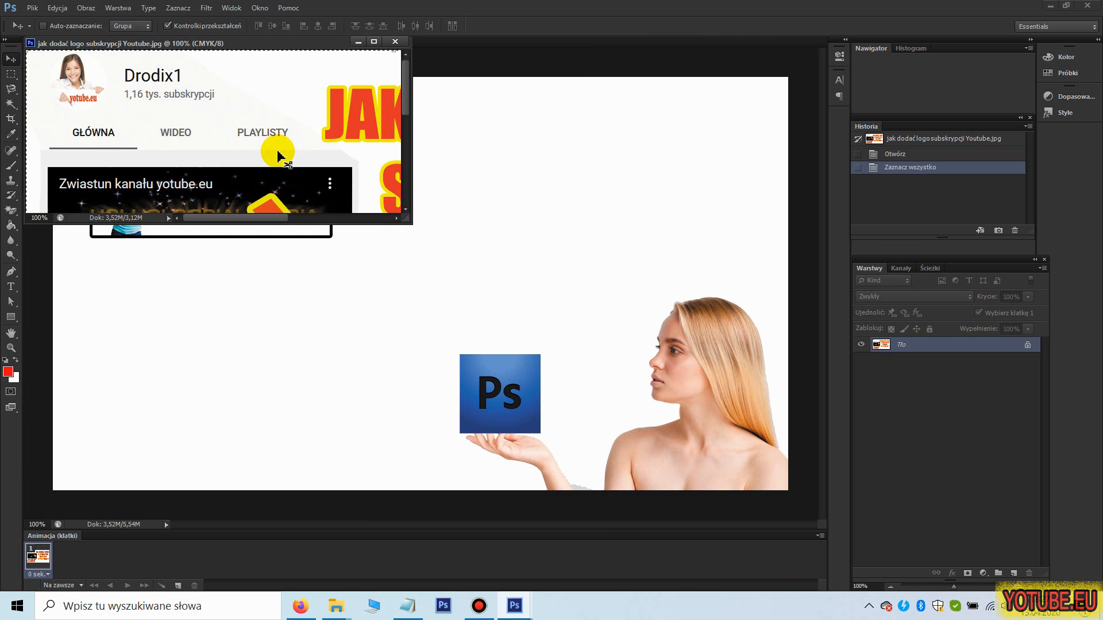
{"action": "left_click_drag", "start_coordinate": [32, 70], "coordinate": [431, 135]}
{"action": "left_click", "coordinate": [395, 42]}
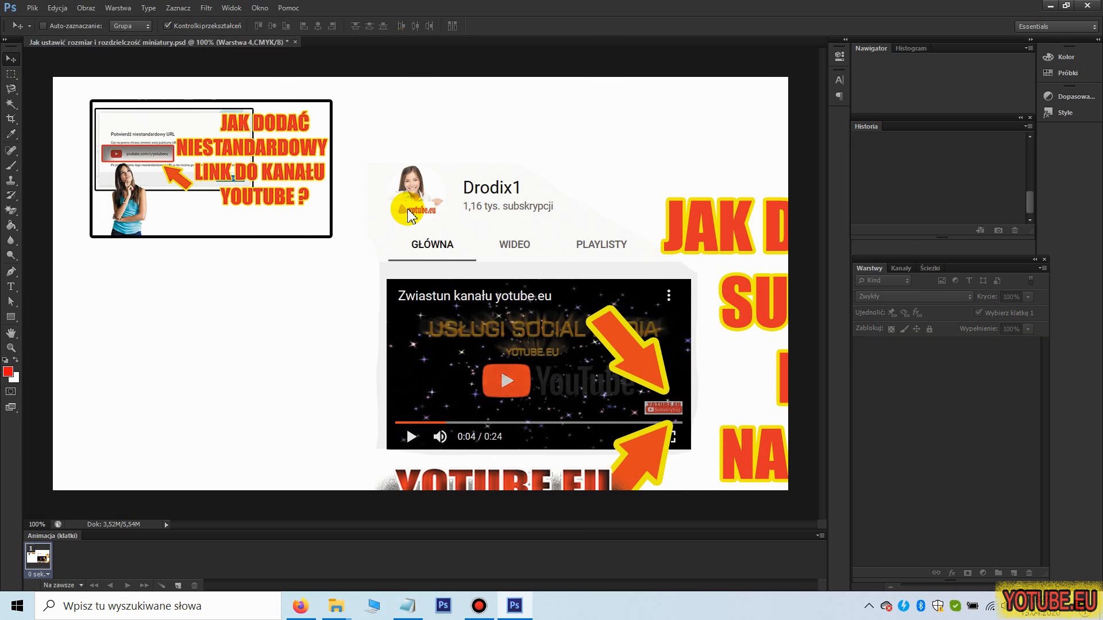
- Scale the imported subscription logo image proportionally to about 37% of its size with linked width and height
{"action": "left_click", "coordinate": [365, 163]}
{"action": "left_click_drag", "start_coordinate": [367, 165], "coordinate": [607, 348]}
{"action": "left_click_drag", "start_coordinate": [651, 402], "coordinate": [260, 221]}
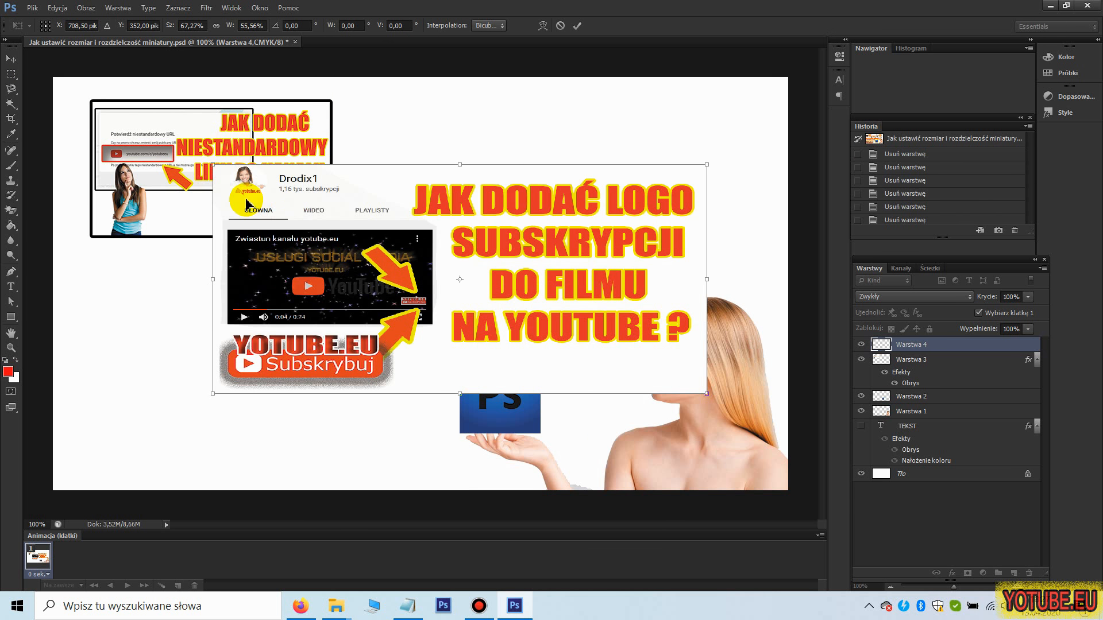
{"action": "left_click", "coordinate": [215, 28]}
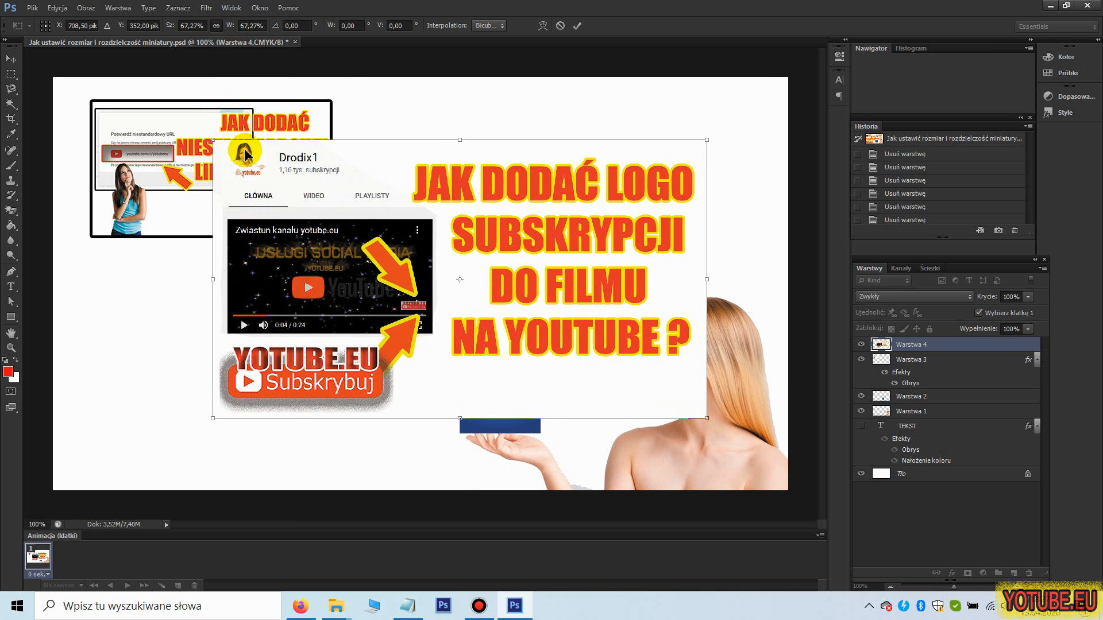
{"action": "left_click_drag", "start_coordinate": [213, 140], "coordinate": [449, 294]}
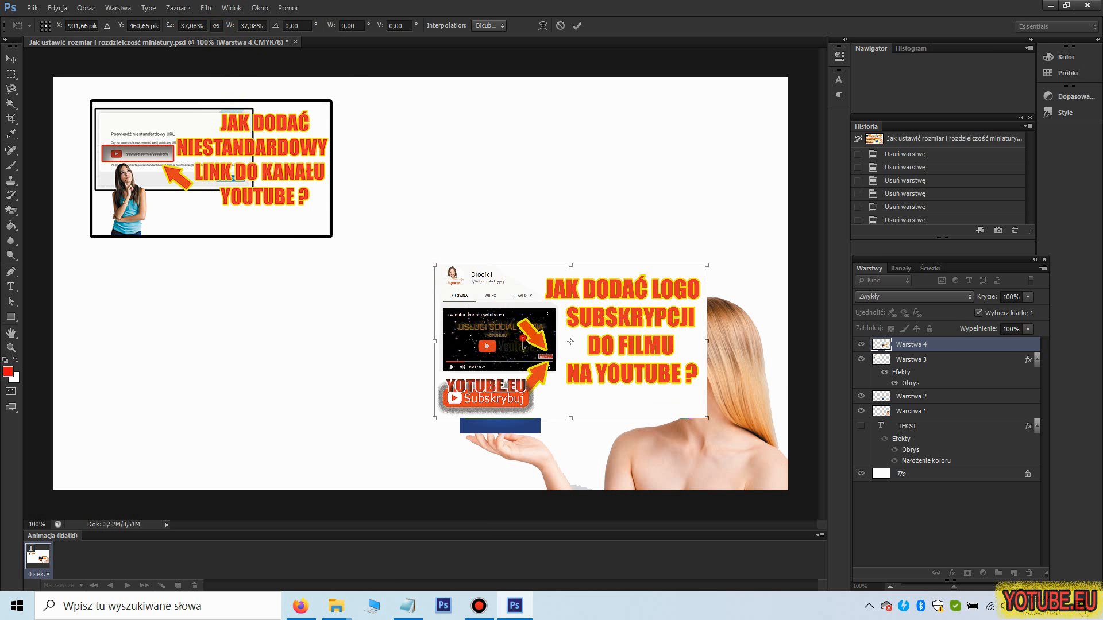
{"action": "key", "text": "Return"}
- Match the subscription logo image's size to the framed link image by scaling it on top, and place it to that image's right
{"action": "left_click_drag", "start_coordinate": [600, 352], "coordinate": [264, 207]}
{"action": "key", "text": "ctrl+t"}
{"action": "left_click_drag", "start_coordinate": [359, 254], "coordinate": [329, 238]}
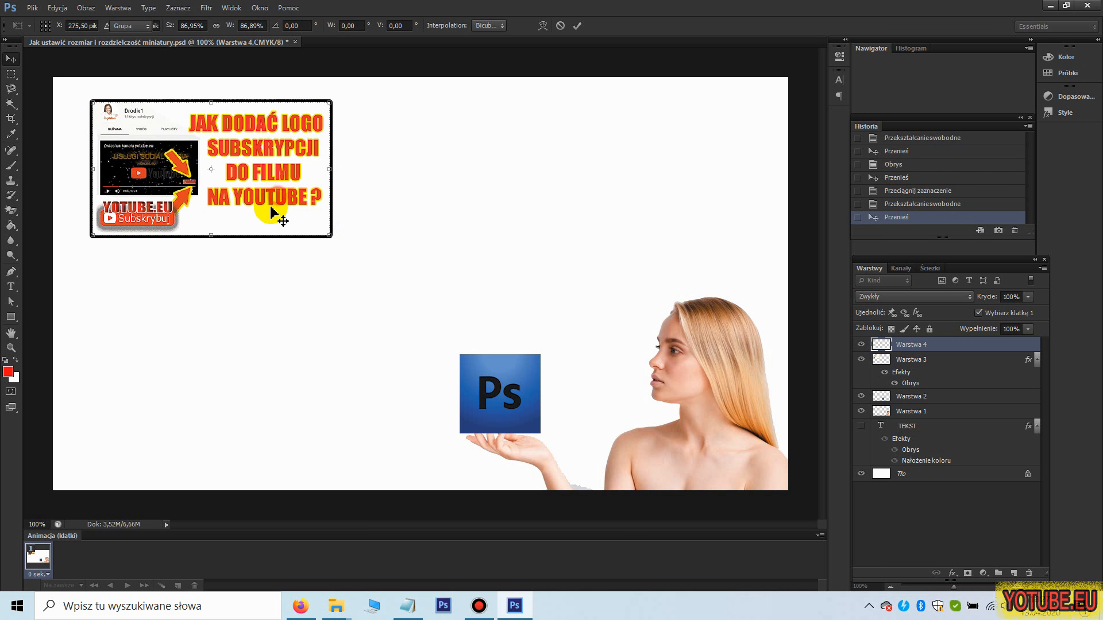
{"action": "key", "text": "Return"}
{"action": "left_click_drag", "start_coordinate": [278, 199], "coordinate": [590, 204]}
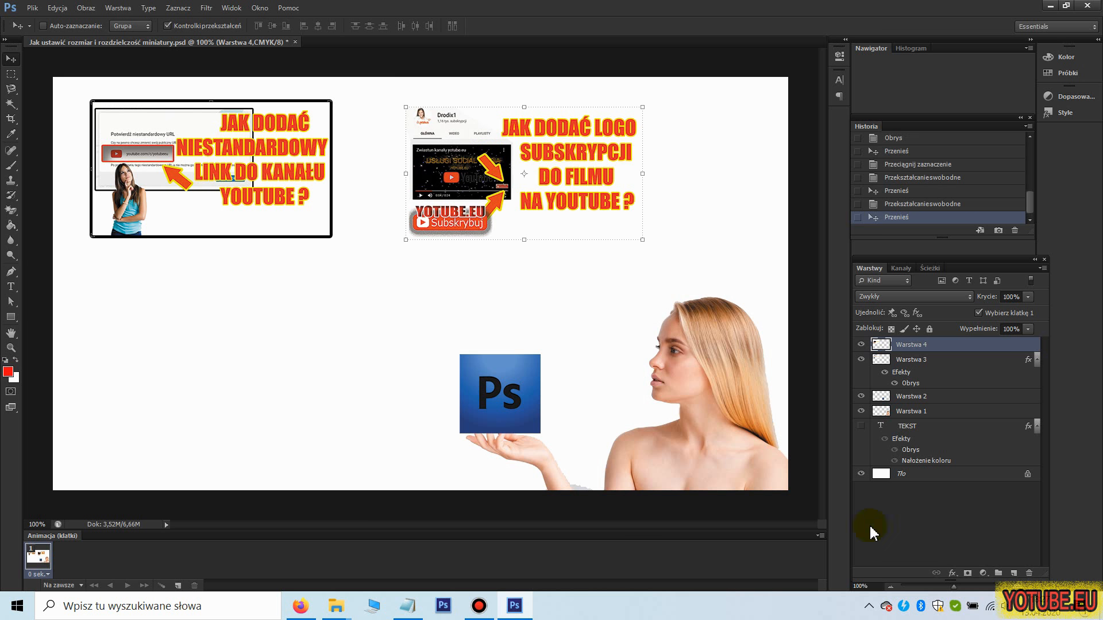
- Add a thin black outside stroke to the subscription logo image and move it to overlap the link image's lower-right corner
{"action": "left_click", "coordinate": [953, 575]}
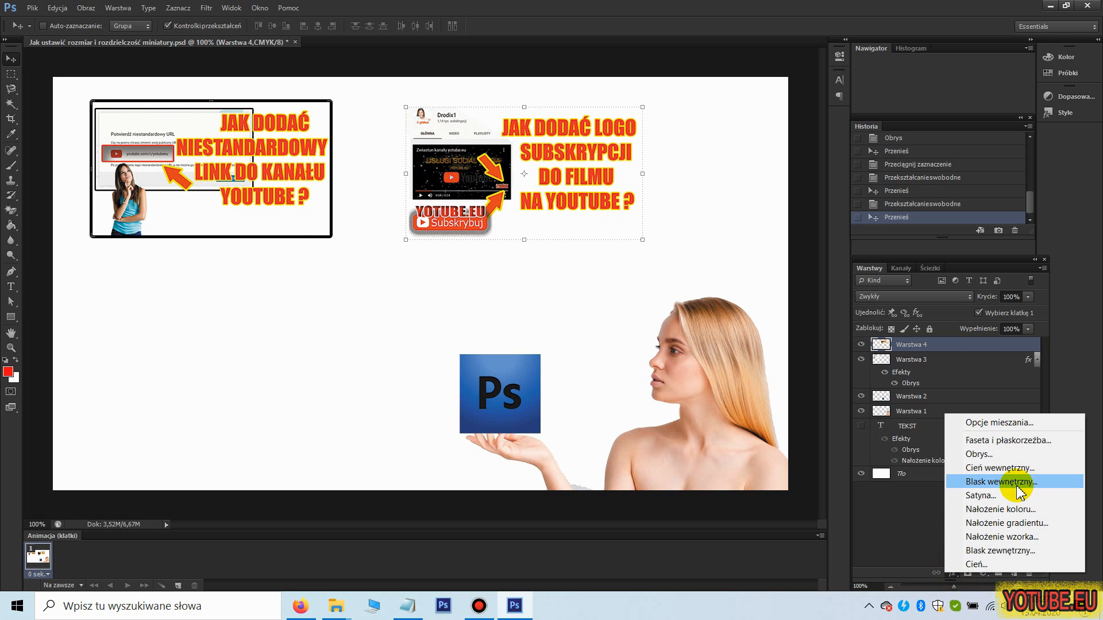
{"action": "key", "text": "Escape"}
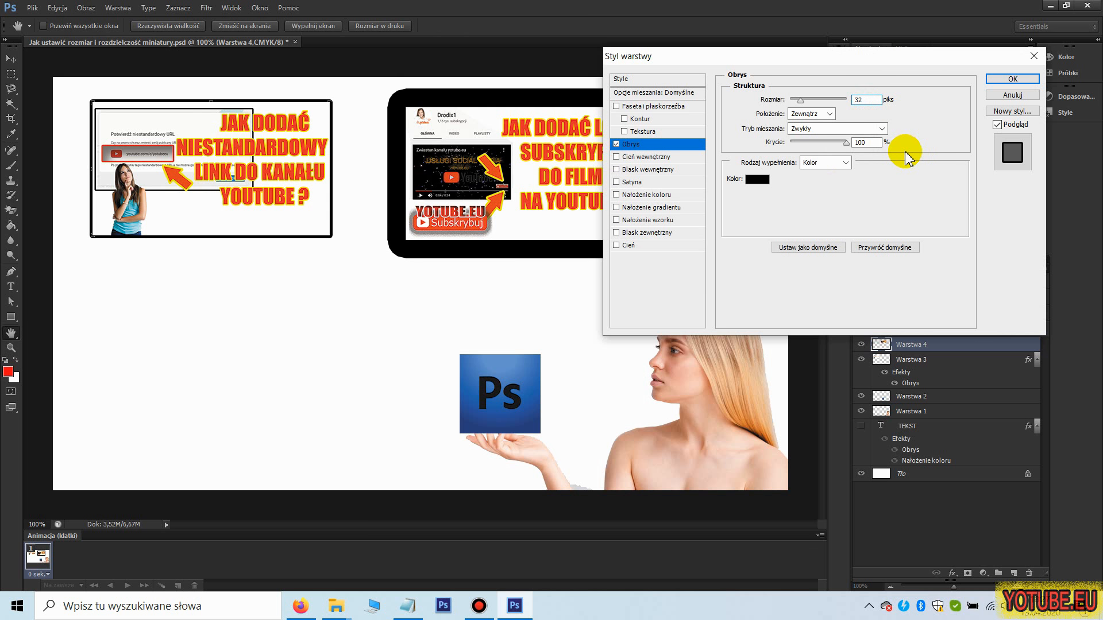
{"action": "key", "text": "Return"}
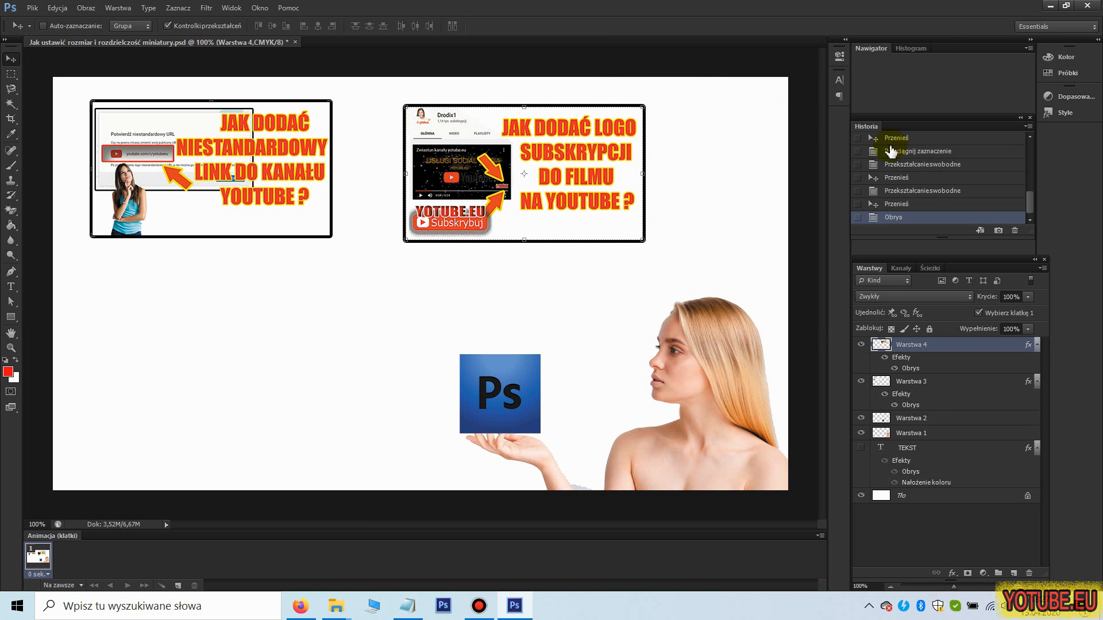
{"action": "left_click_drag", "start_coordinate": [507, 198], "coordinate": [380, 259]}
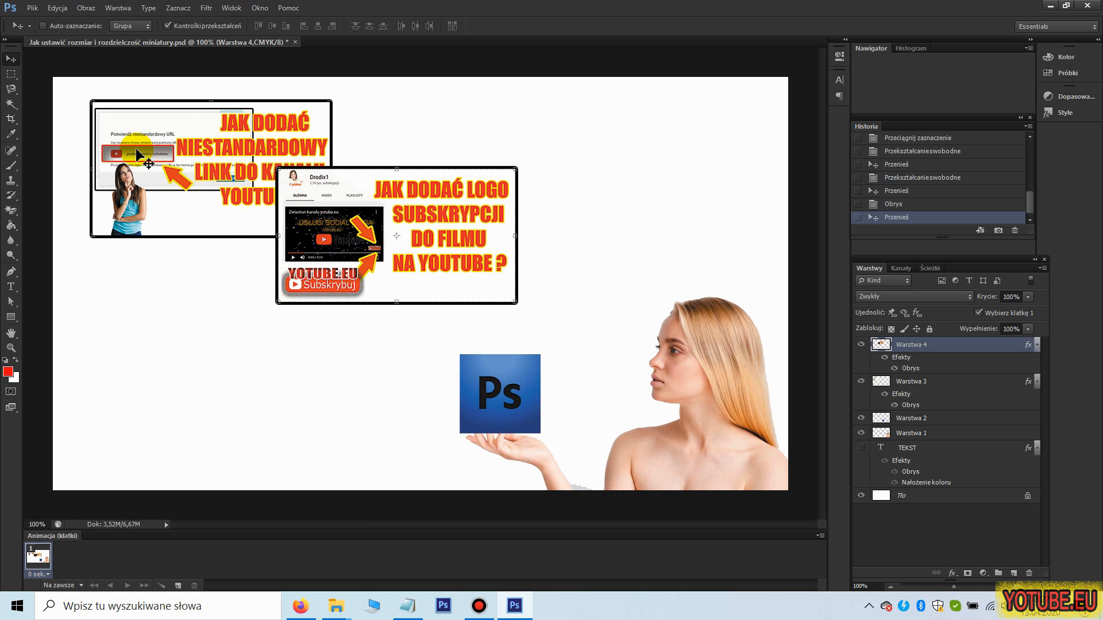
- Open jak sciagac muzyke z youtube.jpg from the do filmu folder and float it in a small window of its own
{"action": "left_click", "coordinate": [33, 8]}
{"action": "left_click", "coordinate": [50, 41]}
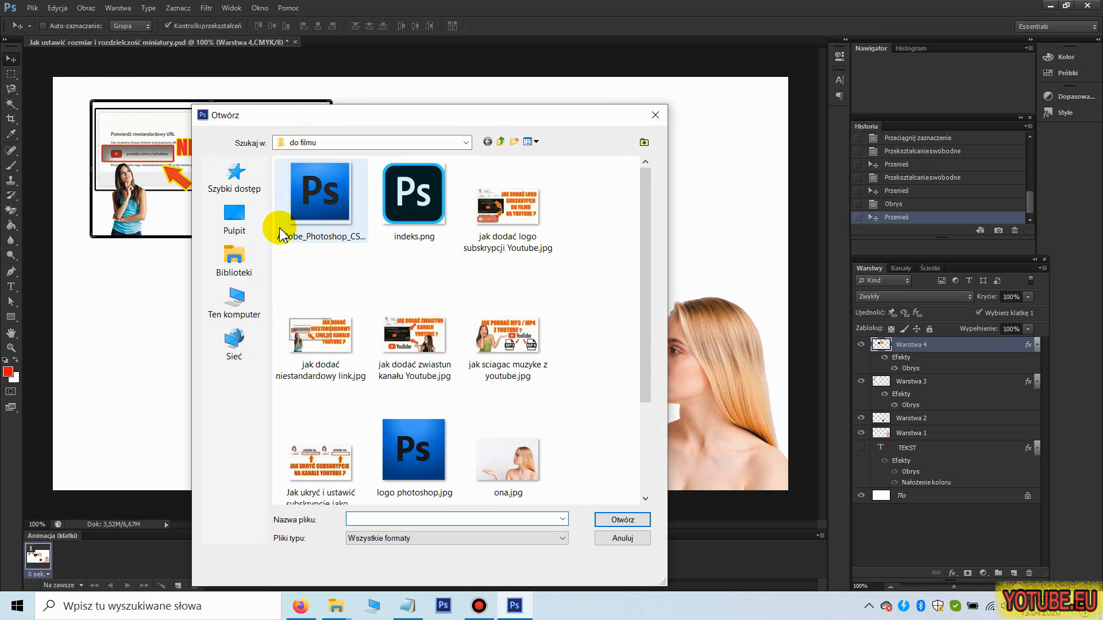
{"action": "left_click", "coordinate": [501, 349]}
{"action": "left_click", "coordinate": [623, 520]}
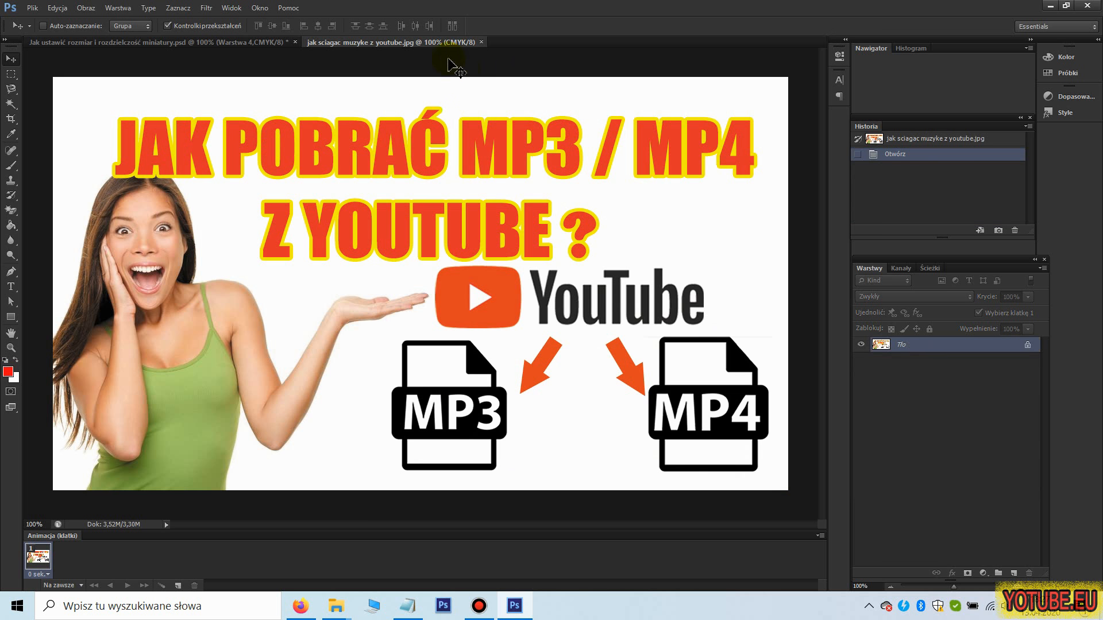
{"action": "right_click", "coordinate": [447, 45]}
{"action": "left_click", "coordinate": [517, 95]}
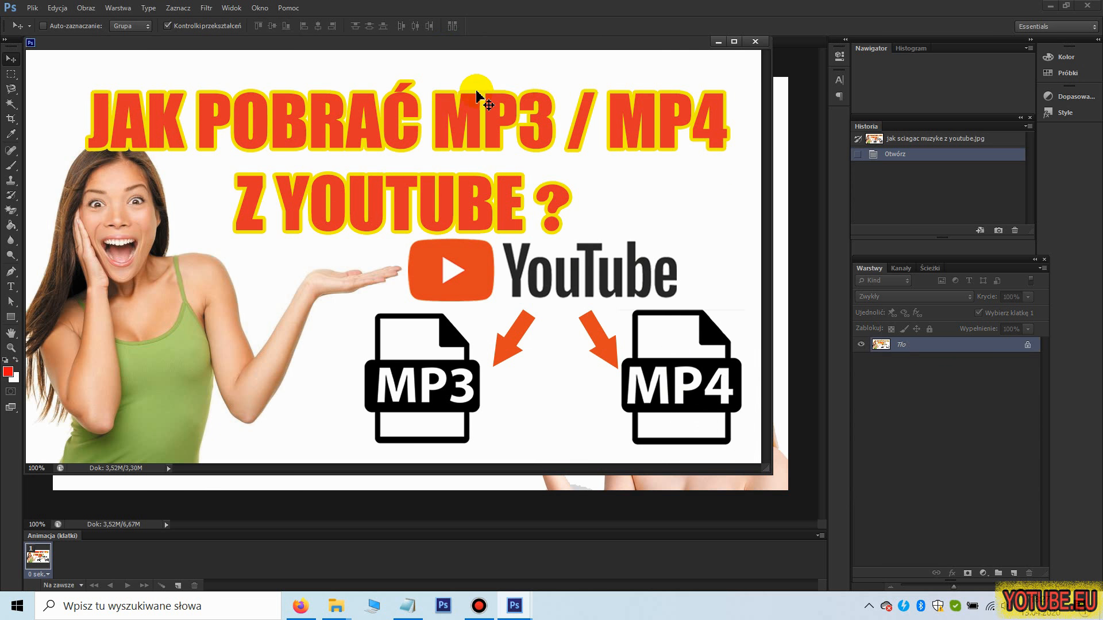
{"action": "left_click_drag", "start_coordinate": [765, 469], "coordinate": [425, 246]}
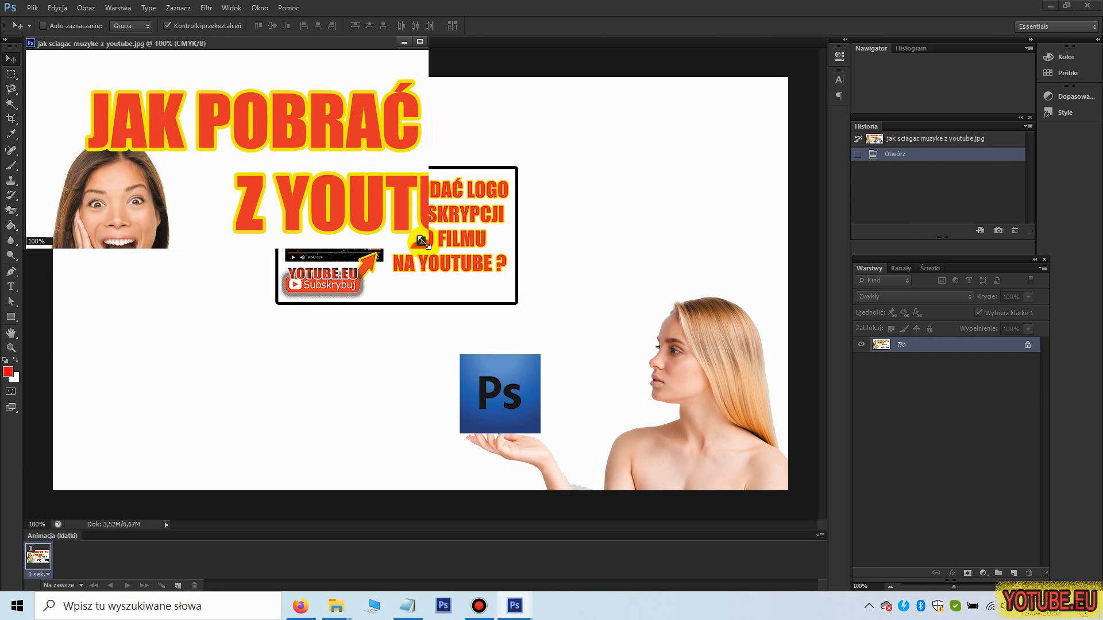
- Copy the jak sciagac muzyke z youtube.jpg image into the thumbnail document and close the source file
{"action": "left_click", "coordinate": [10, 58]}
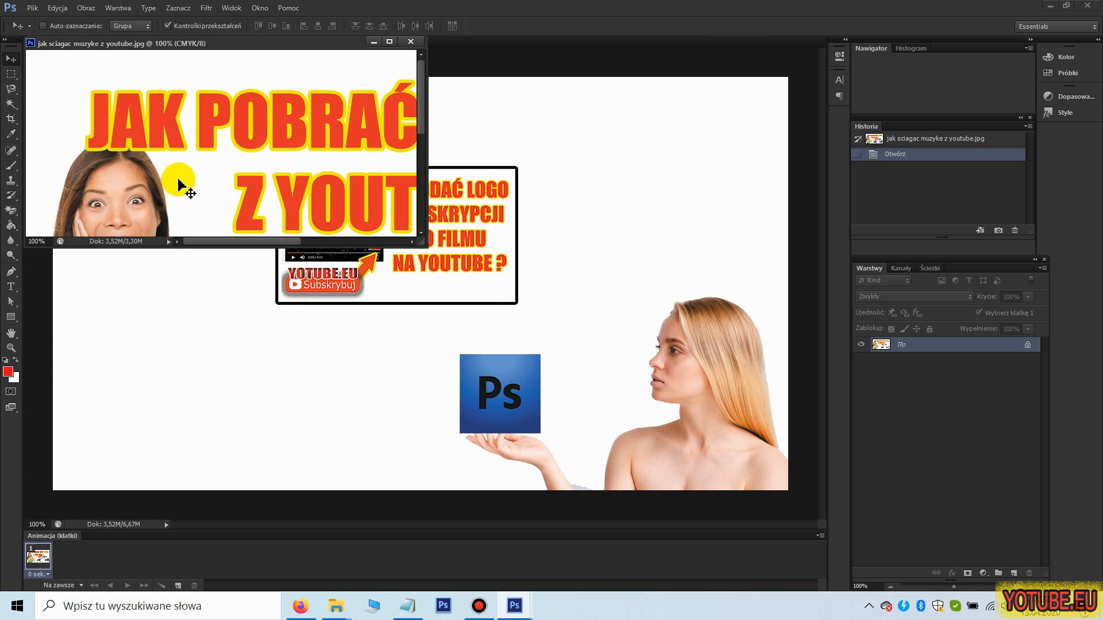
{"action": "left_click_drag", "start_coordinate": [181, 179], "coordinate": [541, 217]}
{"action": "left_click", "coordinate": [418, 44]}
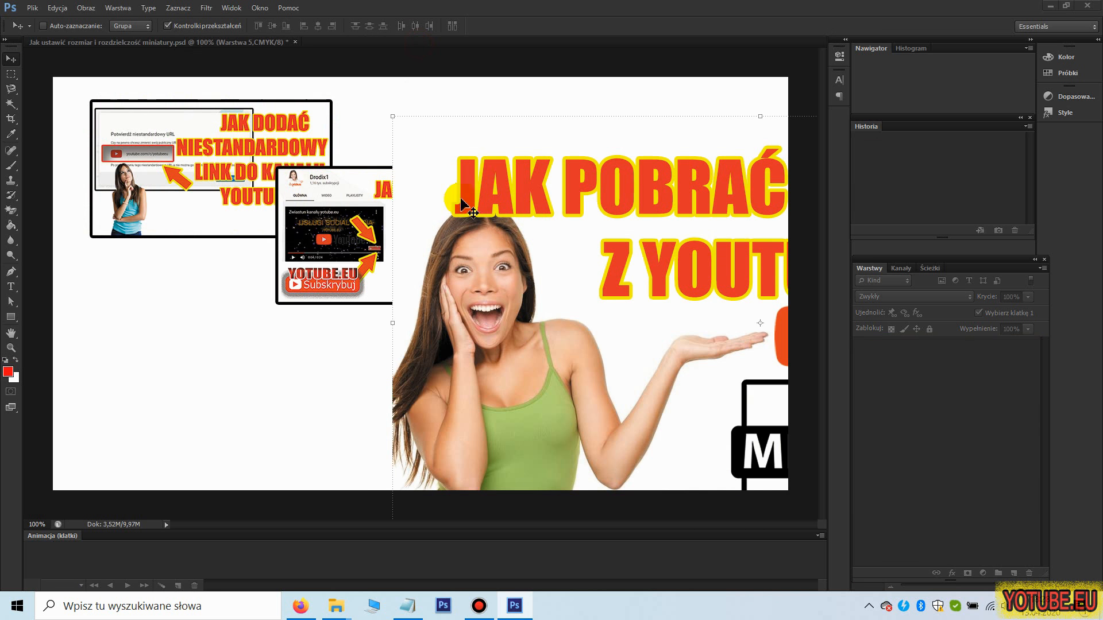
- Scale the imported MP3/MP4 image proportionally to the size of the framed link image and place it in the canvas's upper-right area
{"action": "key", "text": "ctrl+t"}
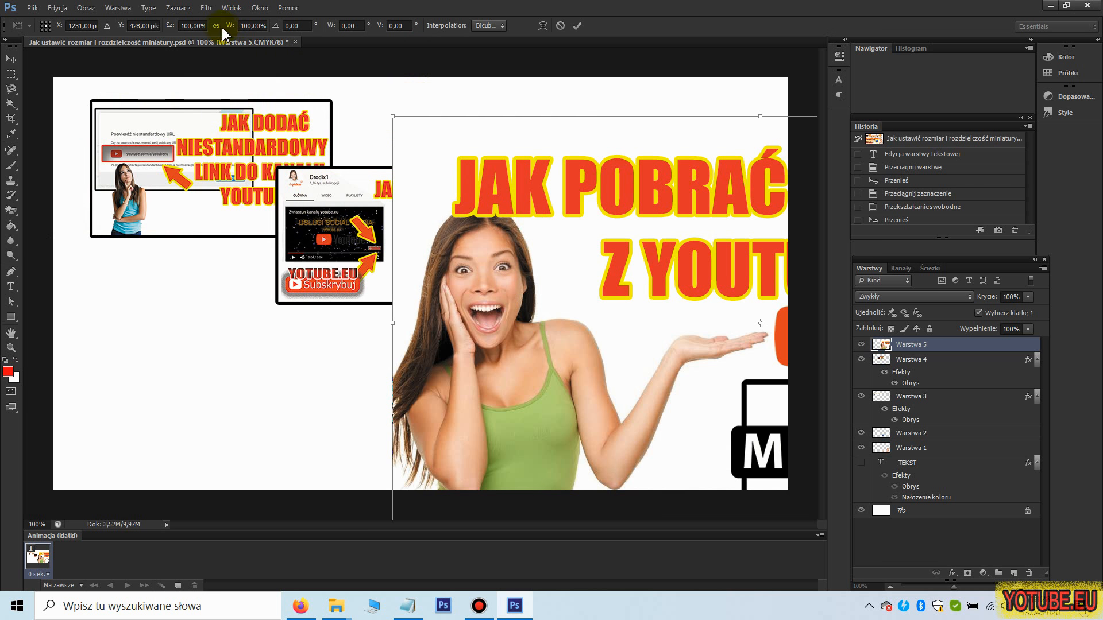
{"action": "left_click_drag", "start_coordinate": [392, 118], "coordinate": [661, 397]}
{"action": "left_click_drag", "start_coordinate": [745, 384], "coordinate": [125, 170]}
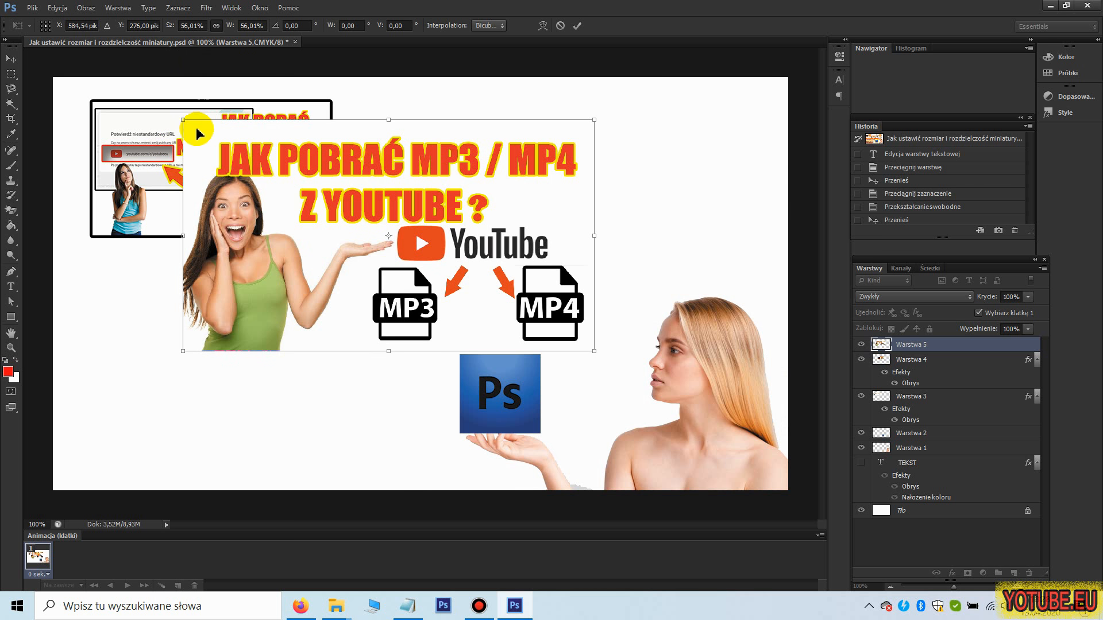
{"action": "left_click_drag", "start_coordinate": [185, 123], "coordinate": [424, 257]}
{"action": "left_click_drag", "start_coordinate": [478, 294], "coordinate": [335, 209]}
{"action": "left_click_drag", "start_coordinate": [452, 266], "coordinate": [518, 305]}
{"action": "double_click", "coordinate": [439, 251]}
{"action": "left_click_drag", "start_coordinate": [410, 263], "coordinate": [592, 198]}
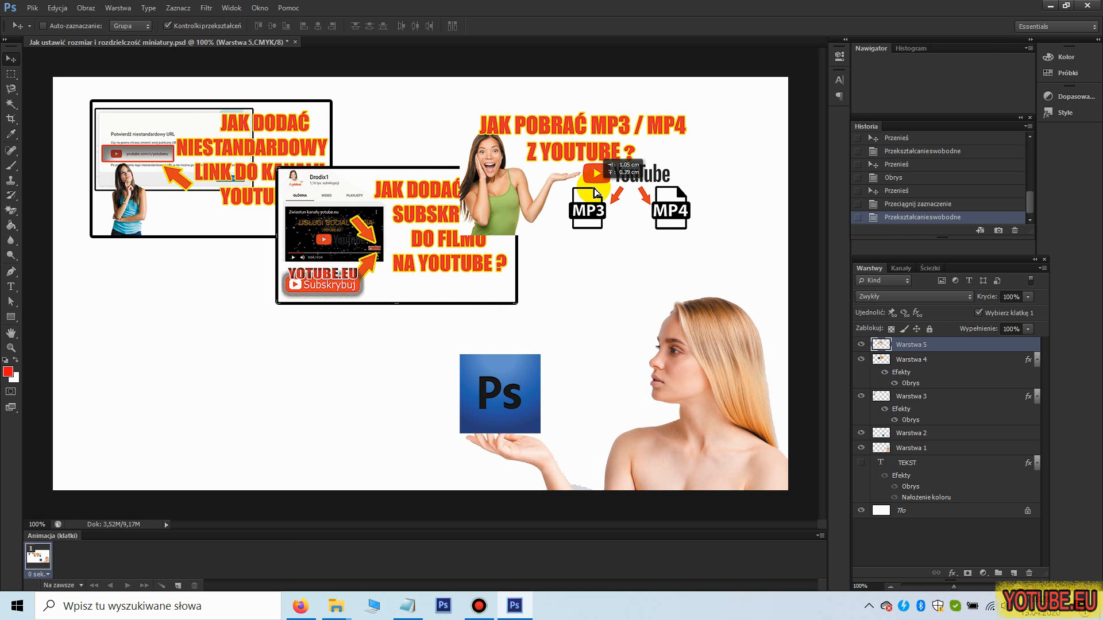
- Add a 5 px black outside stroke to the MP3/MP4 image's layer and shift the framed image slightly right and down
{"action": "left_click", "coordinate": [949, 573]}
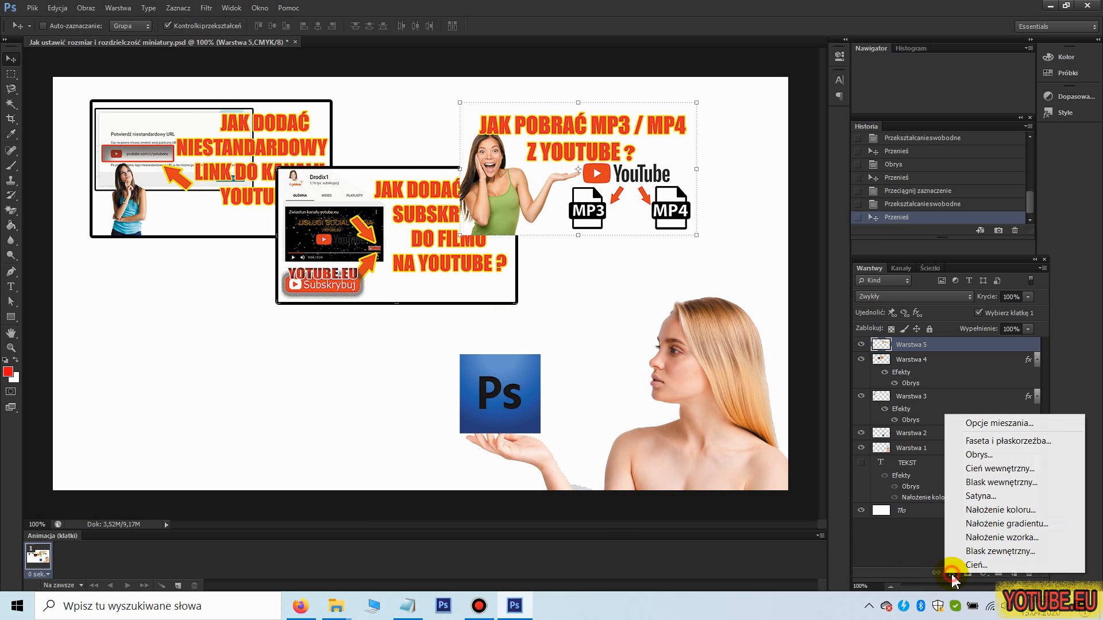
{"action": "left_click", "coordinate": [967, 452]}
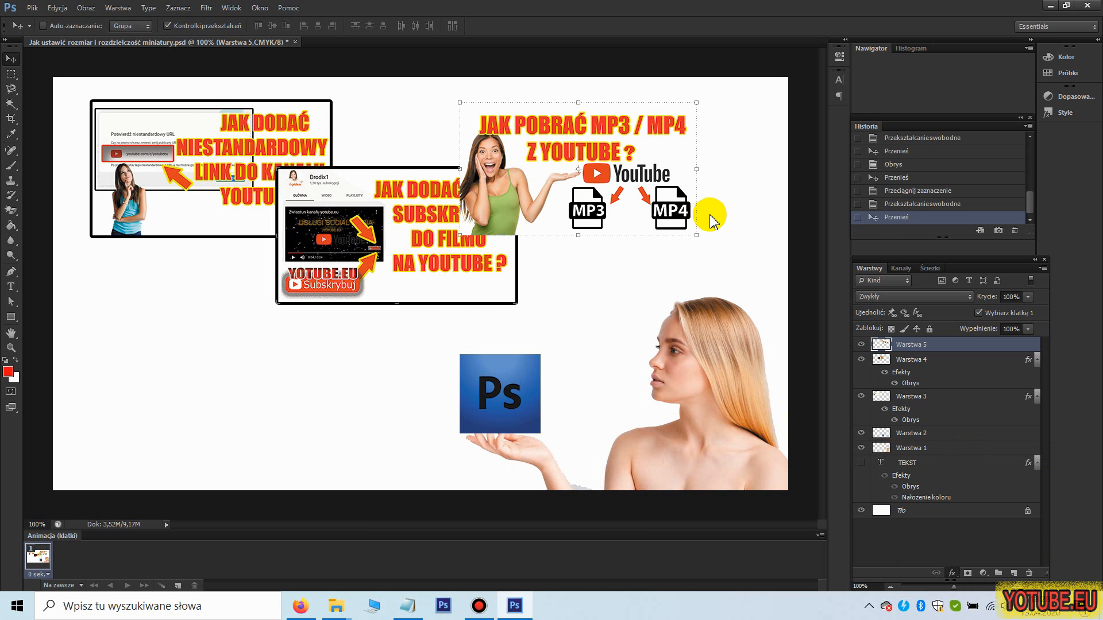
{"action": "type", "text": "5"}
{"action": "key", "text": "Return"}
{"action": "left_click_drag", "start_coordinate": [592, 184], "coordinate": [629, 194]}
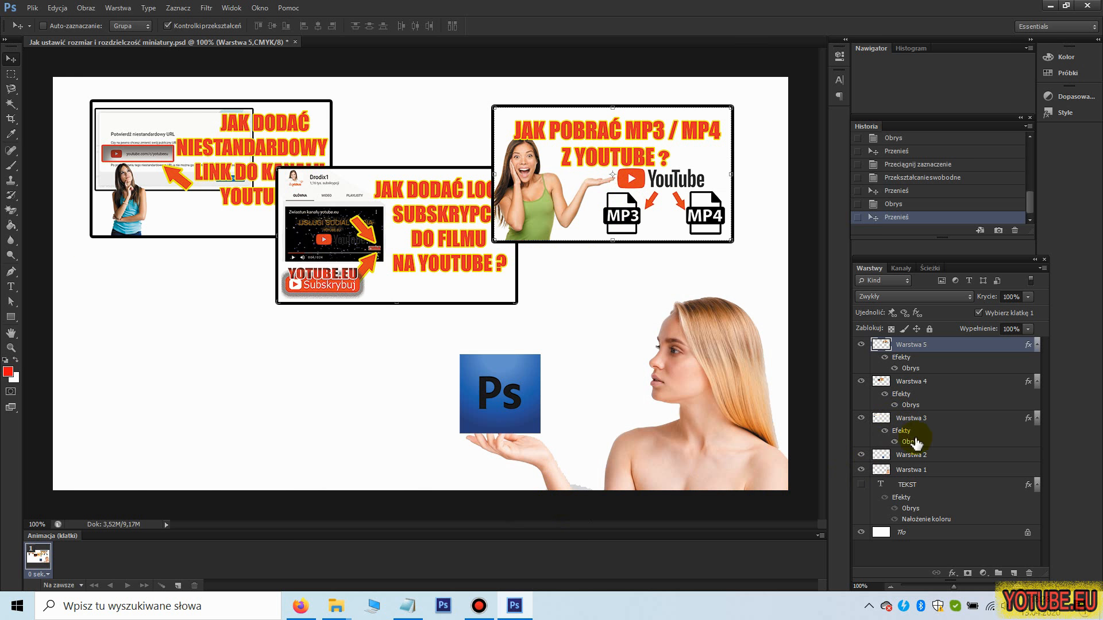
- Show the hidden TEKST layer and open its text for editing with the Type tool
{"action": "left_click", "coordinate": [861, 485]}
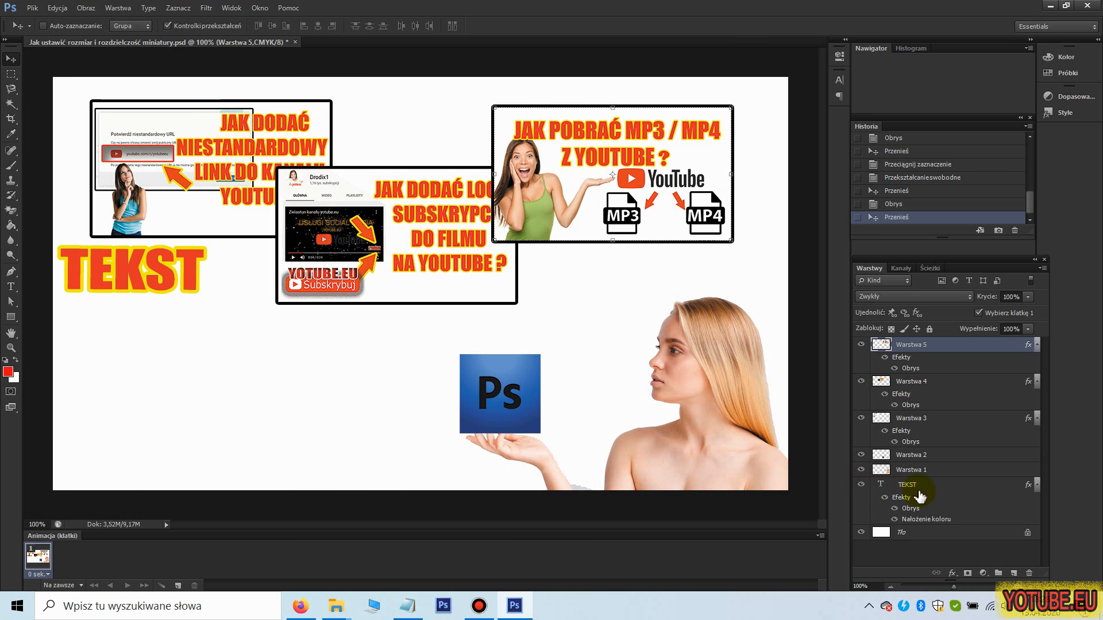
{"action": "left_click", "coordinate": [10, 287]}
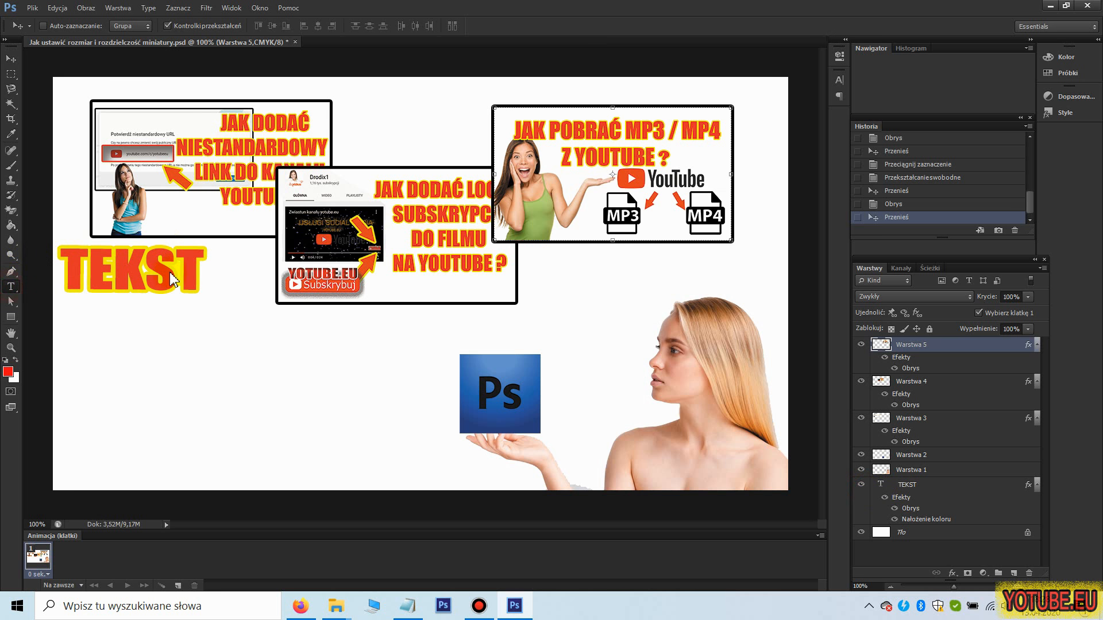
{"action": "left_click", "coordinate": [224, 288]}
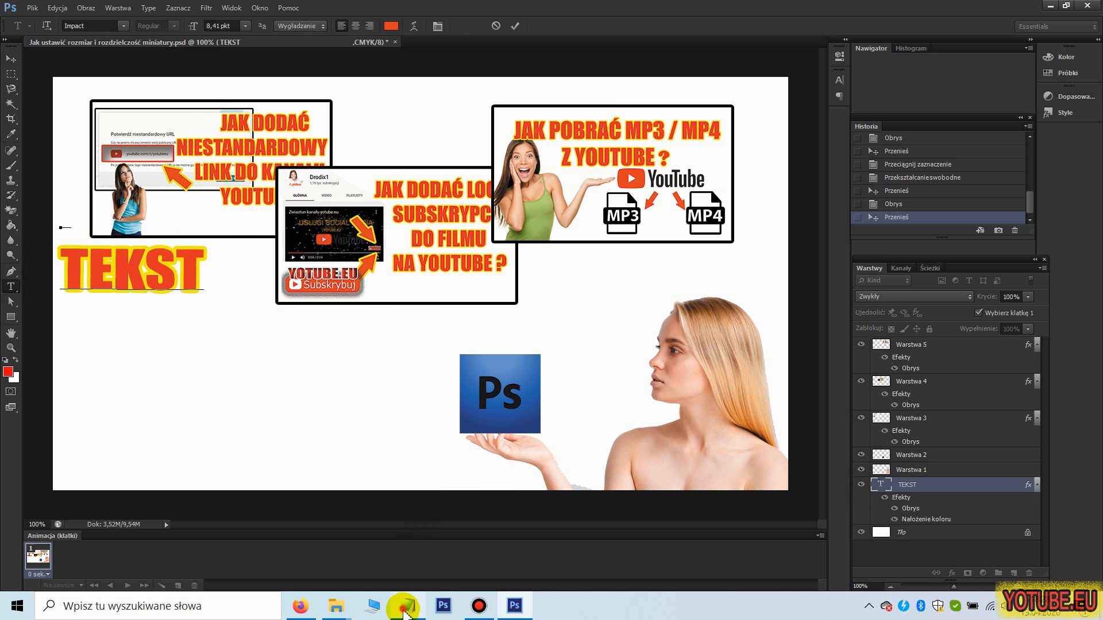
- Switch to Notepad, check the wording of the last title line about the thumbnail's size and resolution, and return to Photoshop
{"action": "left_click", "coordinate": [408, 603]}
{"action": "left_click_drag", "start_coordinate": [294, 301], "coordinate": [7, 287]}
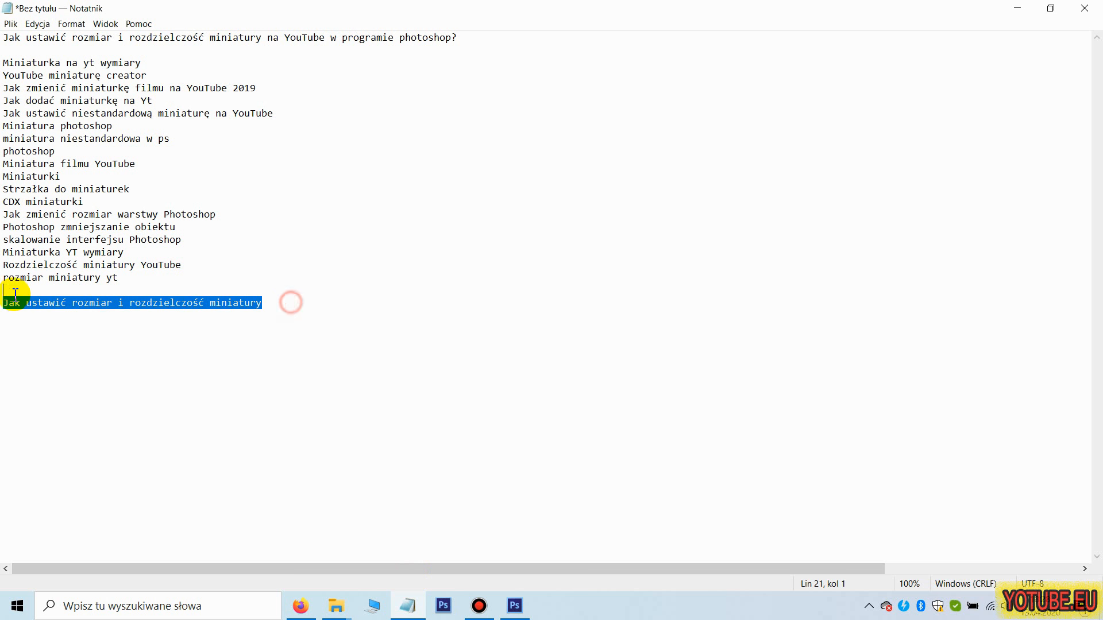
{"action": "left_click", "coordinate": [1017, 7]}
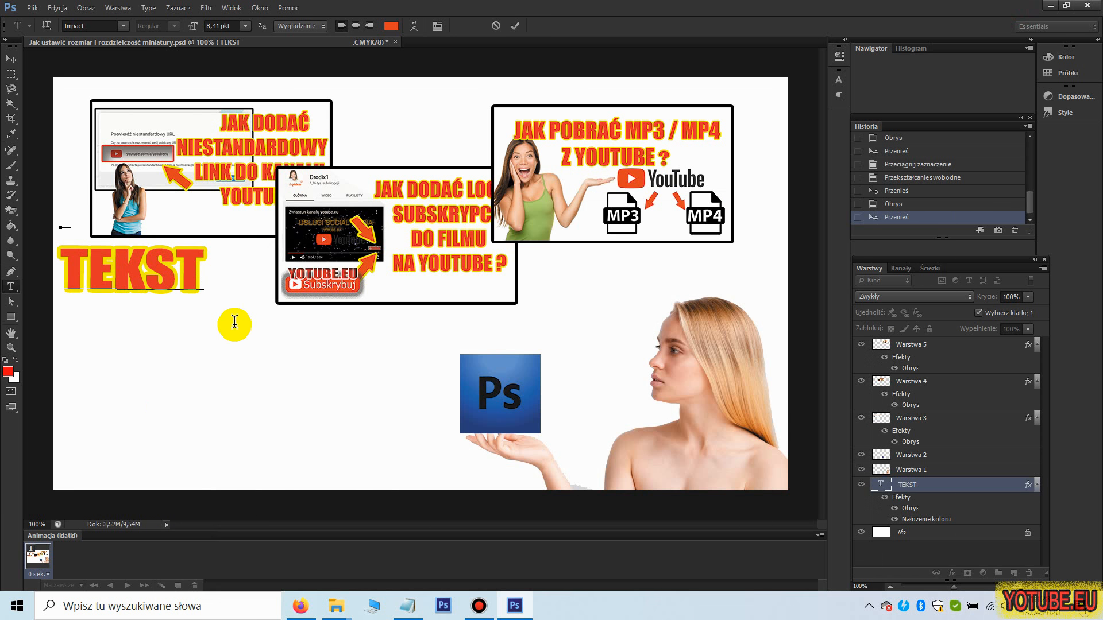
- Replace the TEKST layer's wording with JAK USTAWIĆ and commit the text edit
{"action": "key", "text": "BackSpace"}
{"action": "key", "text": "BackSpace"}
{"action": "key", "text": "BackSpace"}
{"action": "key", "text": "BackSpace"}
{"action": "key", "text": "BackSpace"}
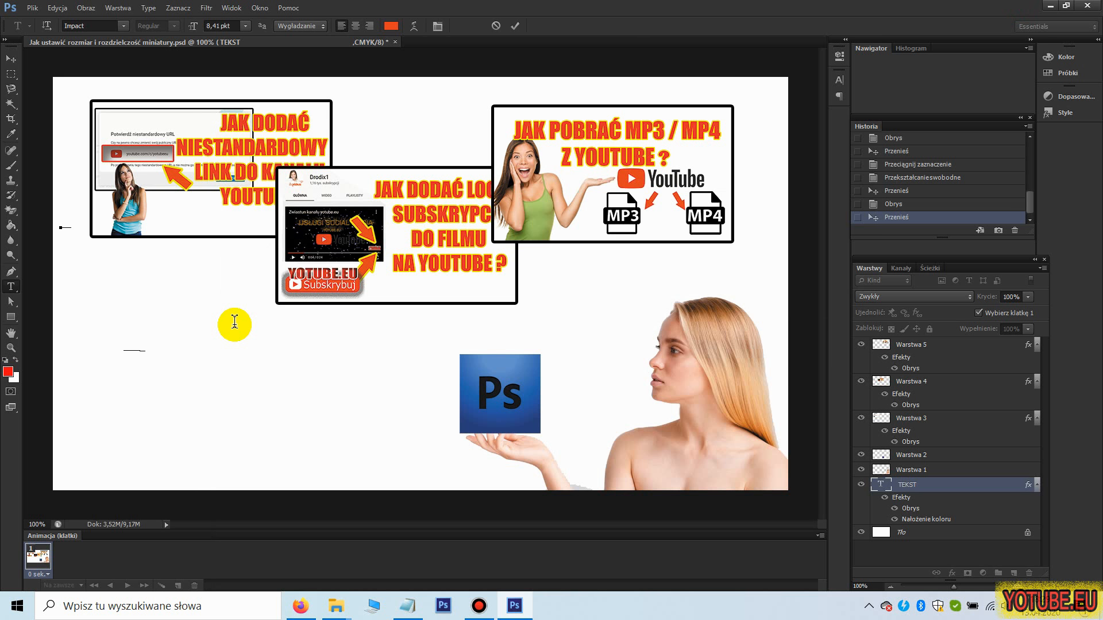
{"action": "type", "text": "JAK USTA"}
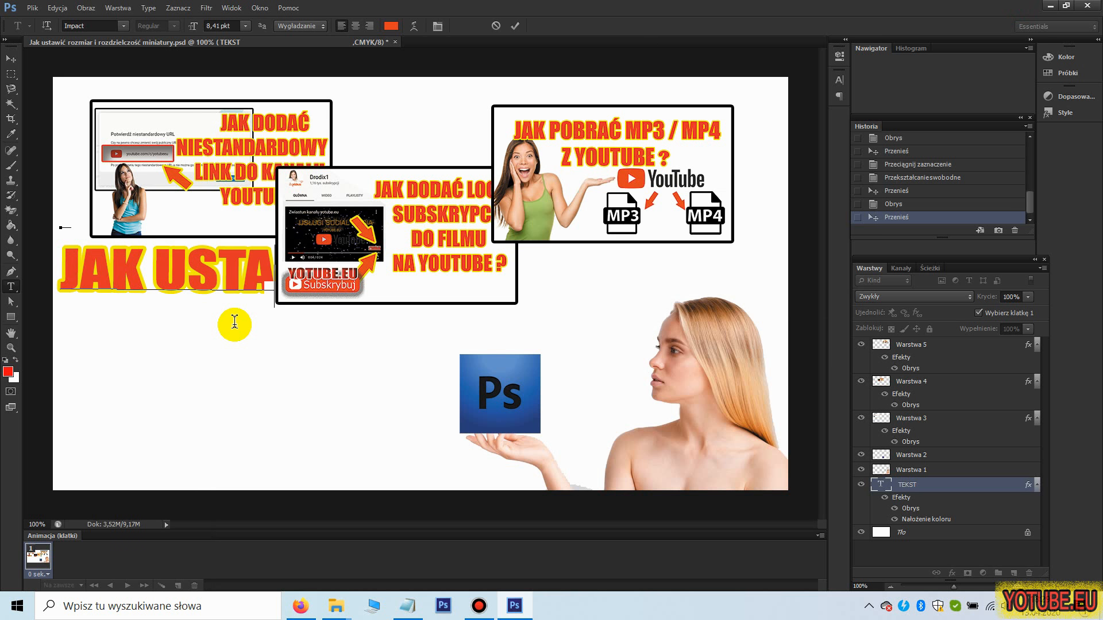
{"action": "type", "text": "WIĆ"}
{"action": "left_click", "coordinate": [234, 369]}
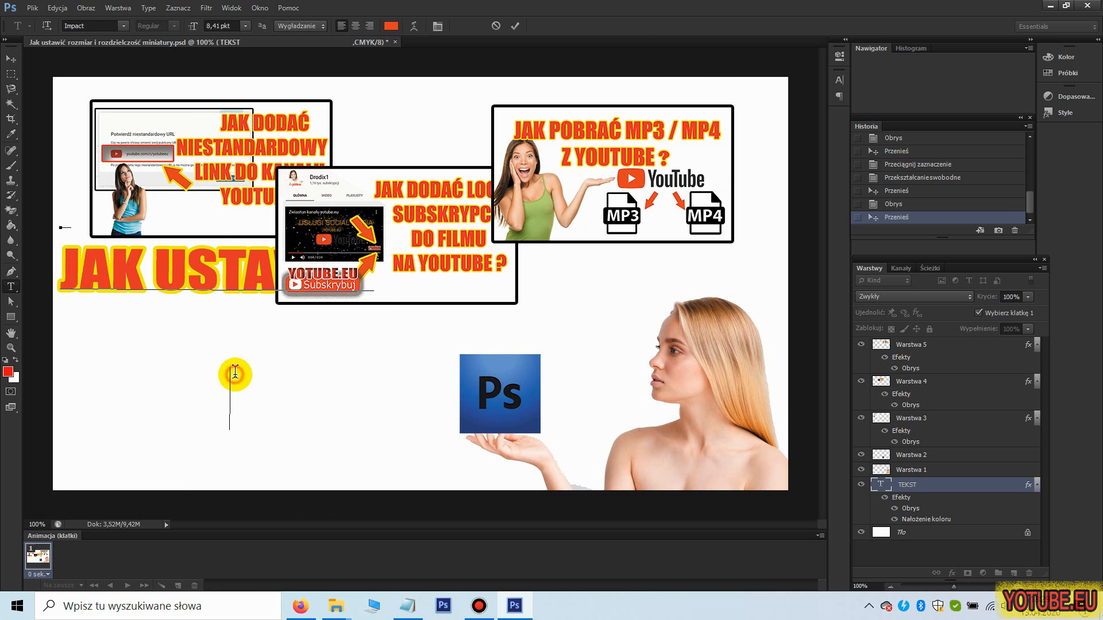
{"action": "left_click", "coordinate": [938, 485]}
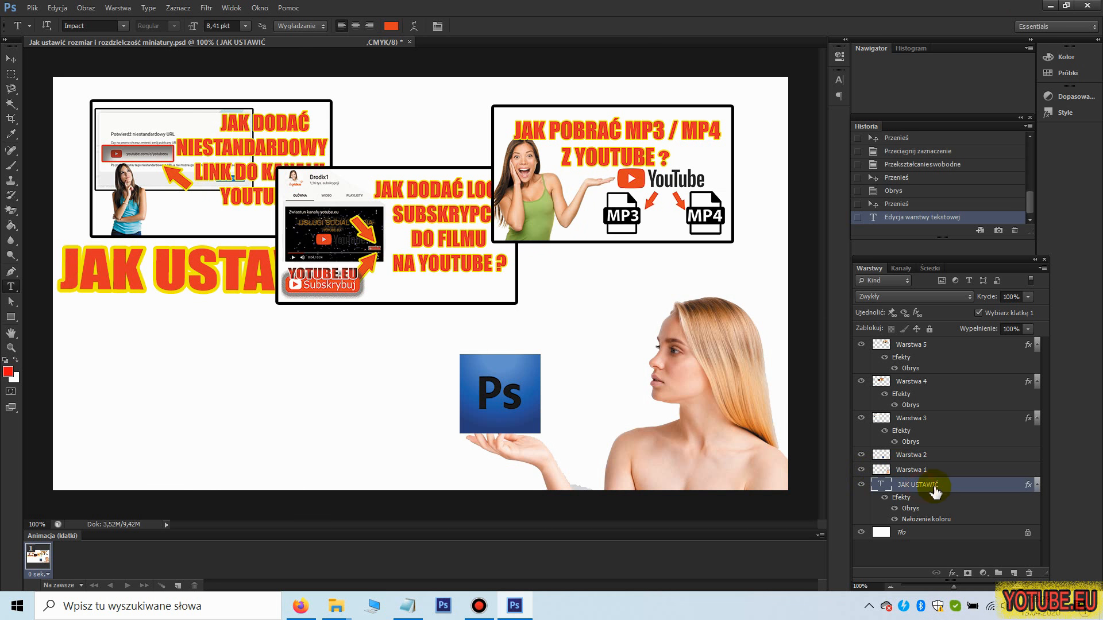
- Move the JAK USTAWIĆ text layer to the top of the layer stack and open its text for editing
{"action": "left_click_drag", "start_coordinate": [938, 487], "coordinate": [938, 350]}
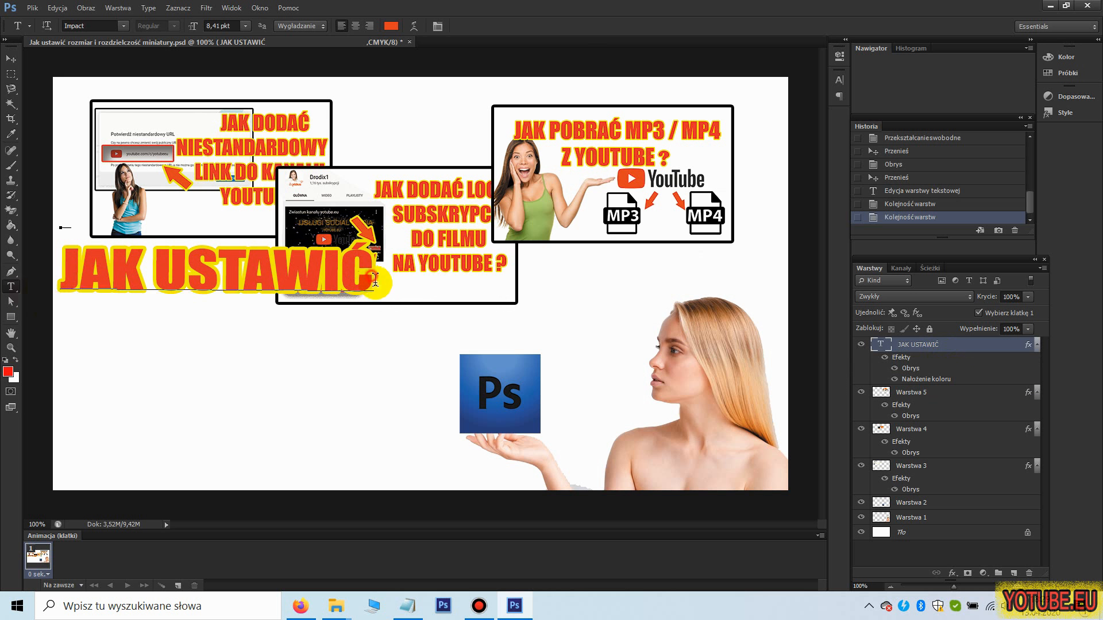
{"action": "left_click", "coordinate": [394, 299]}
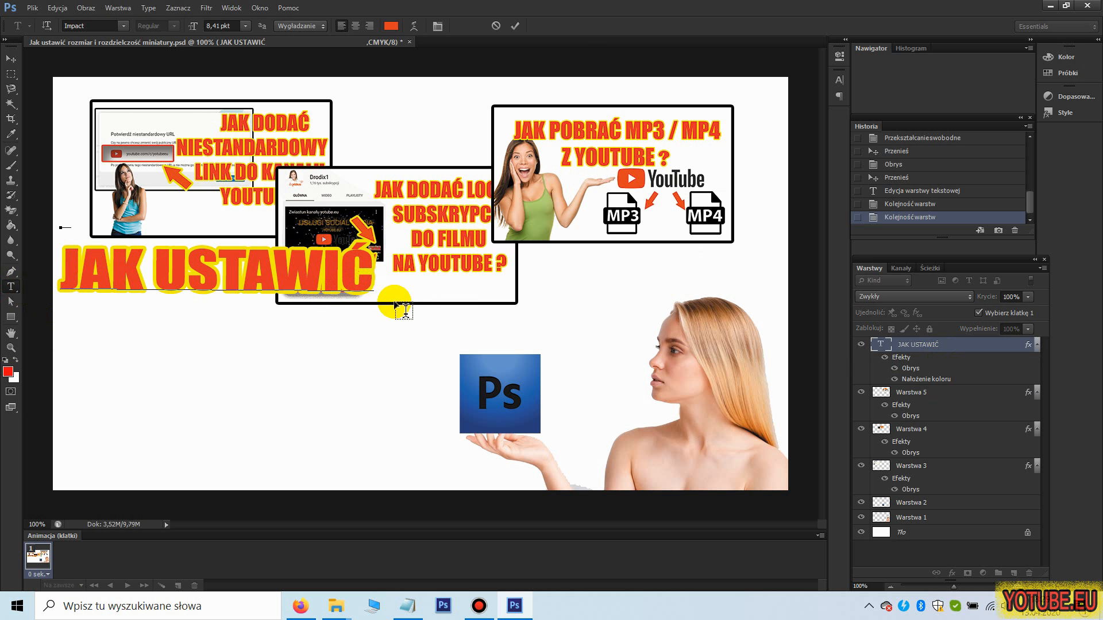
{"action": "key", "text": "Return"}
{"action": "type", "text": "ROZ"}
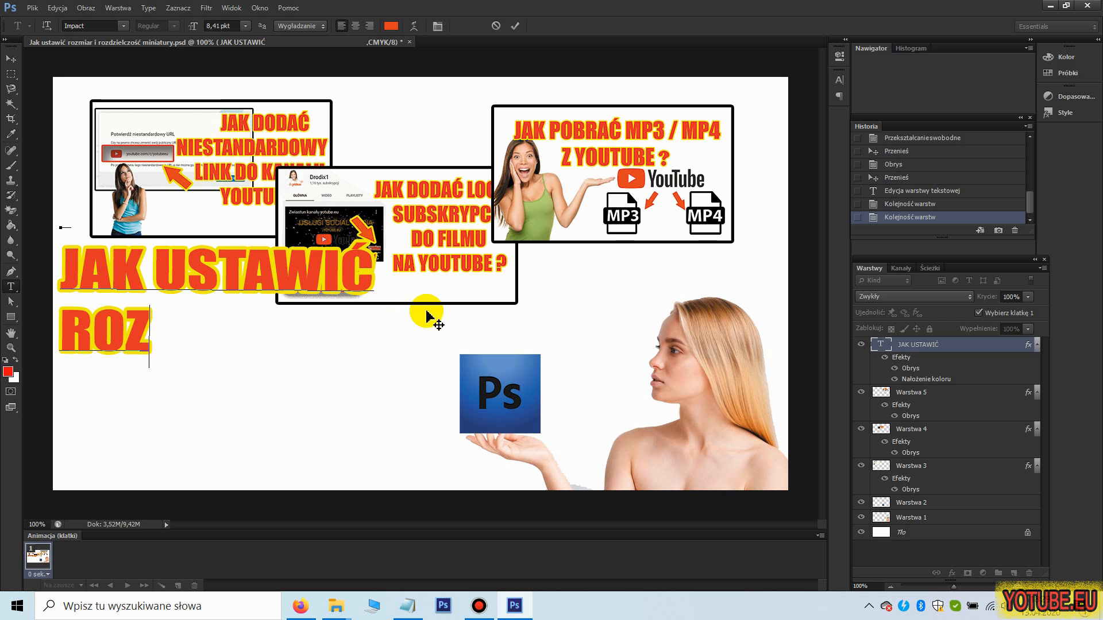
{"action": "key", "text": "BackSpace"}
{"action": "key", "text": "BackSpace"}
{"action": "key", "text": "BackSpace"}
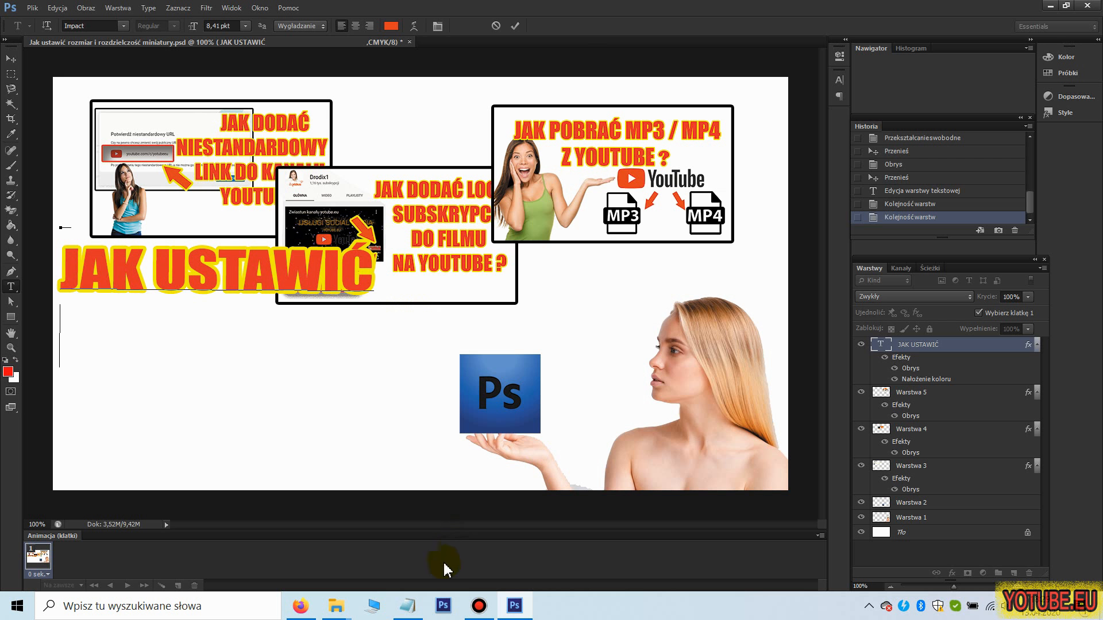
- Check the title wording in Notepad, return to Photoshop and replace USTAWIĆ with STWORZYĆ in the title
{"action": "left_click", "coordinate": [406, 610]}
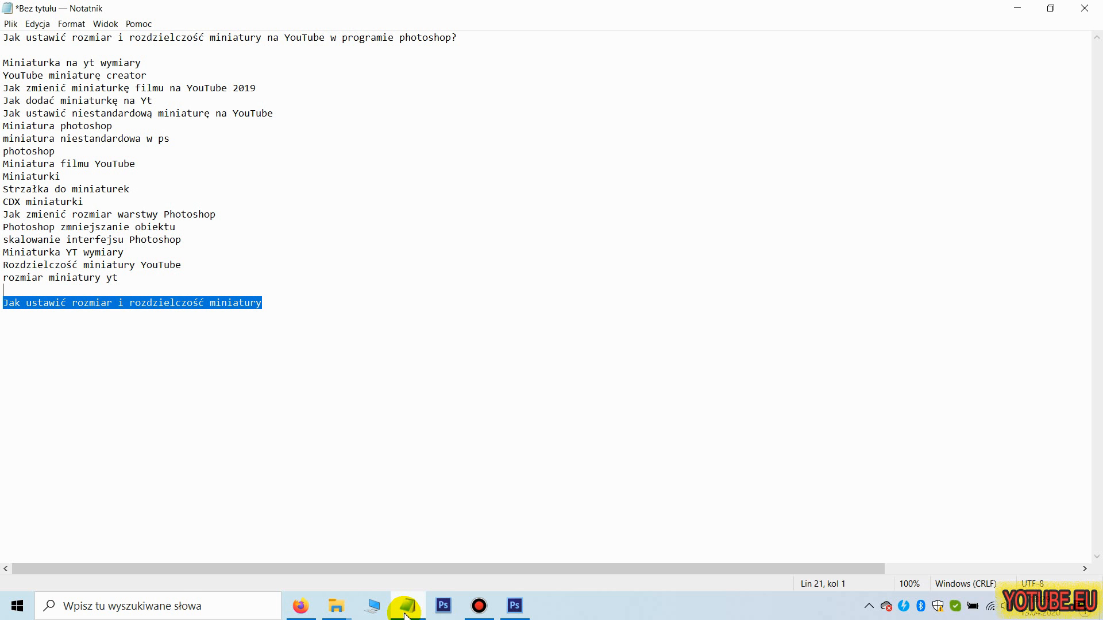
{"action": "left_click", "coordinate": [406, 610]}
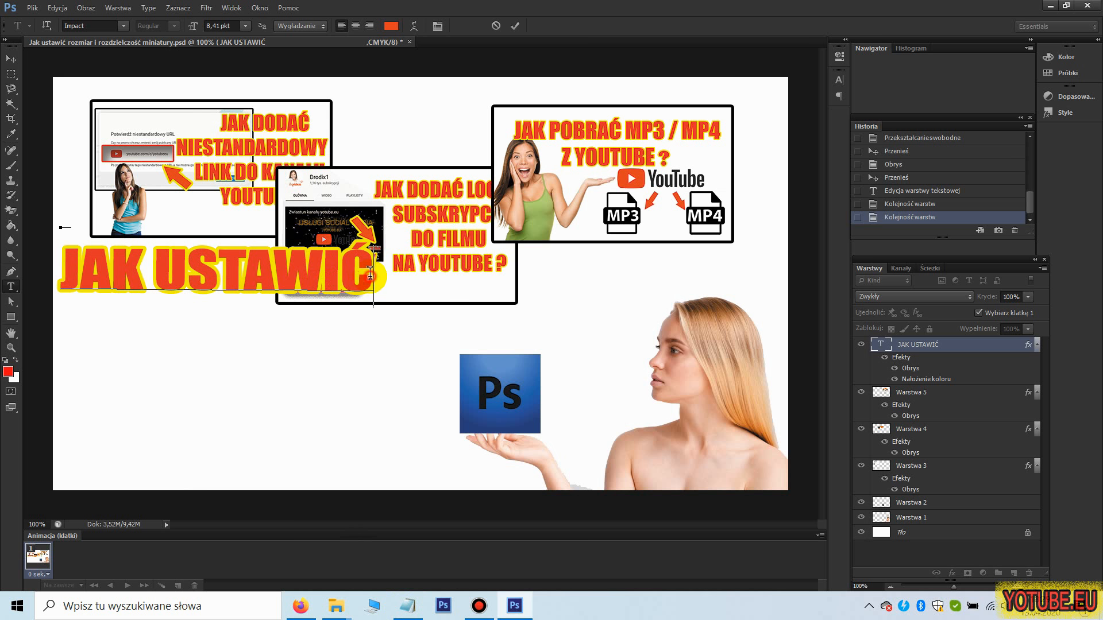
{"action": "left_click_drag", "start_coordinate": [374, 275], "coordinate": [154, 274]}
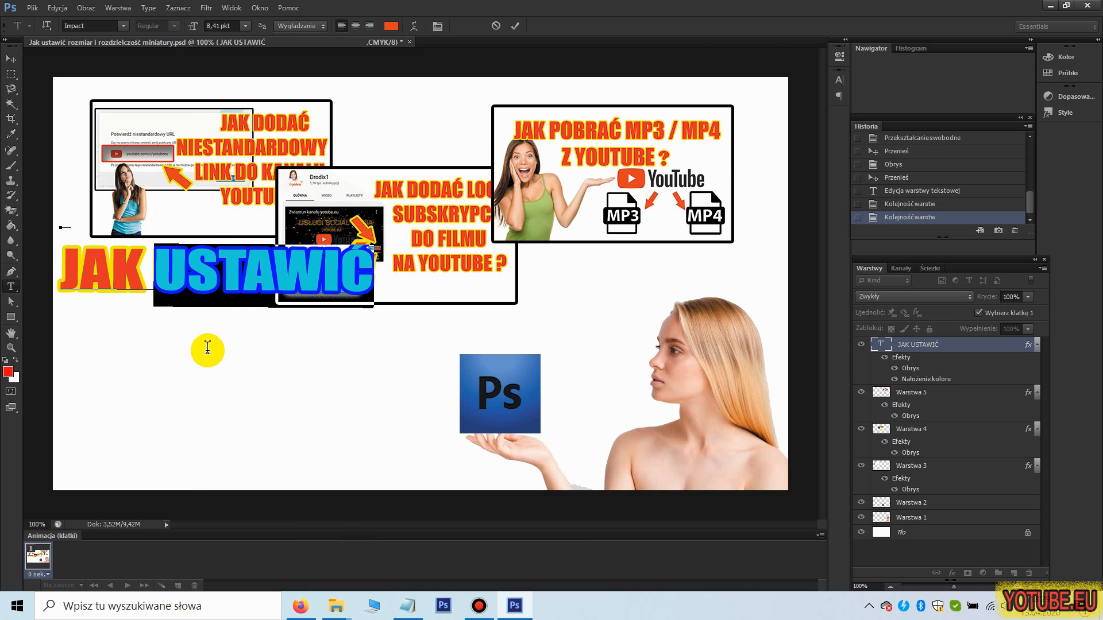
{"action": "type", "text": "S"}
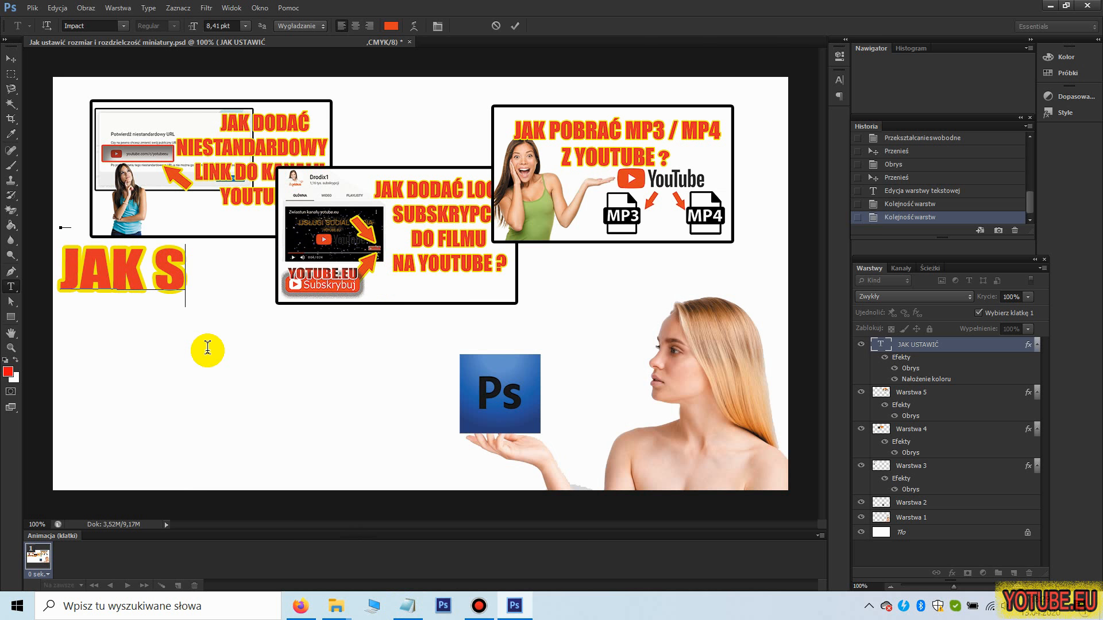
{"action": "type", "text": "TWORZY"}
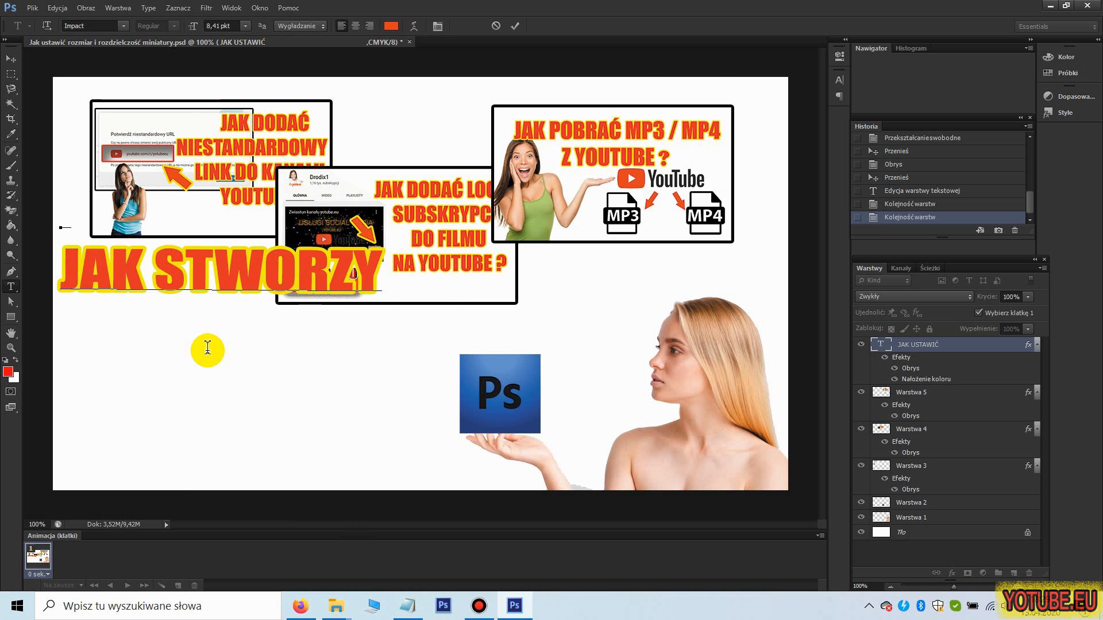
{"action": "type", "text": "Ć "}
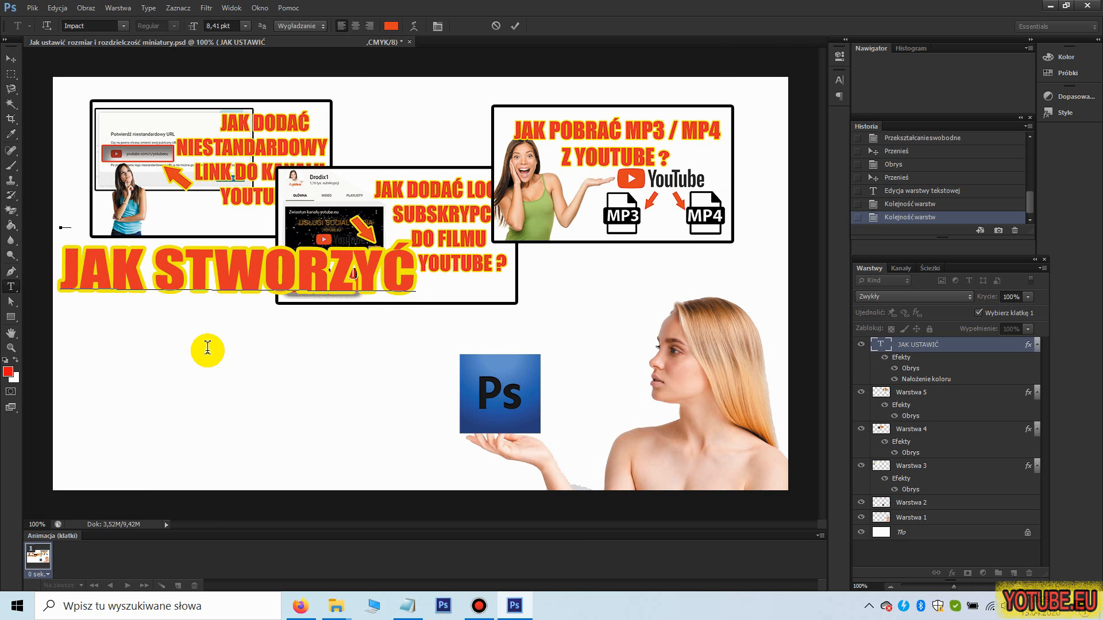
- Add MINIATURĘ DO as the second line of the title and start a third line
{"action": "type", "text": "MIN"}
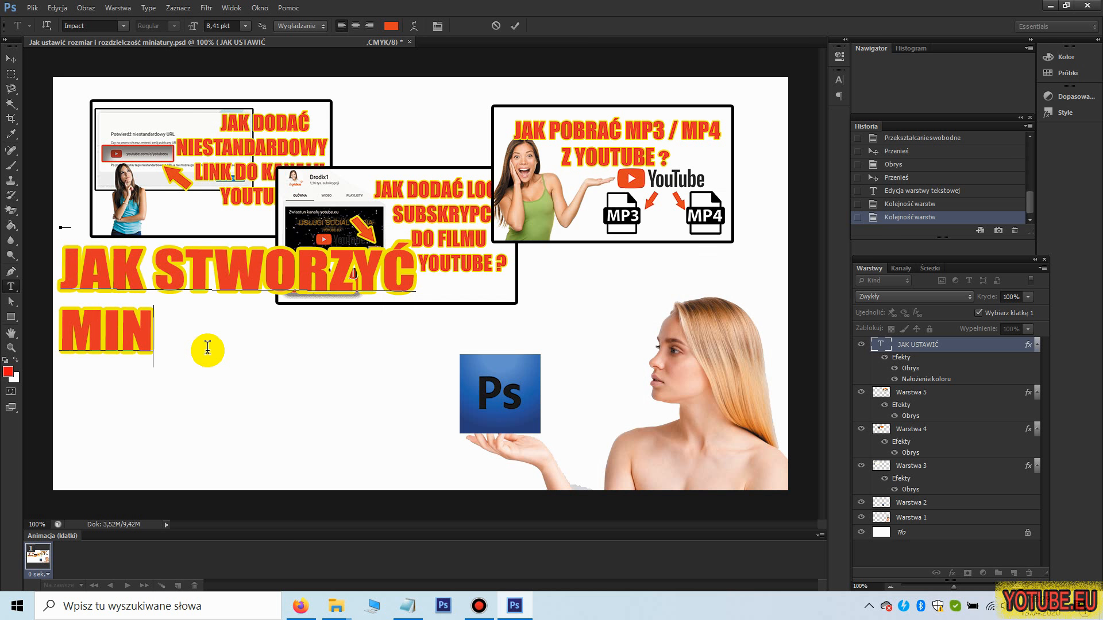
{"action": "type", "text": "IATUR"}
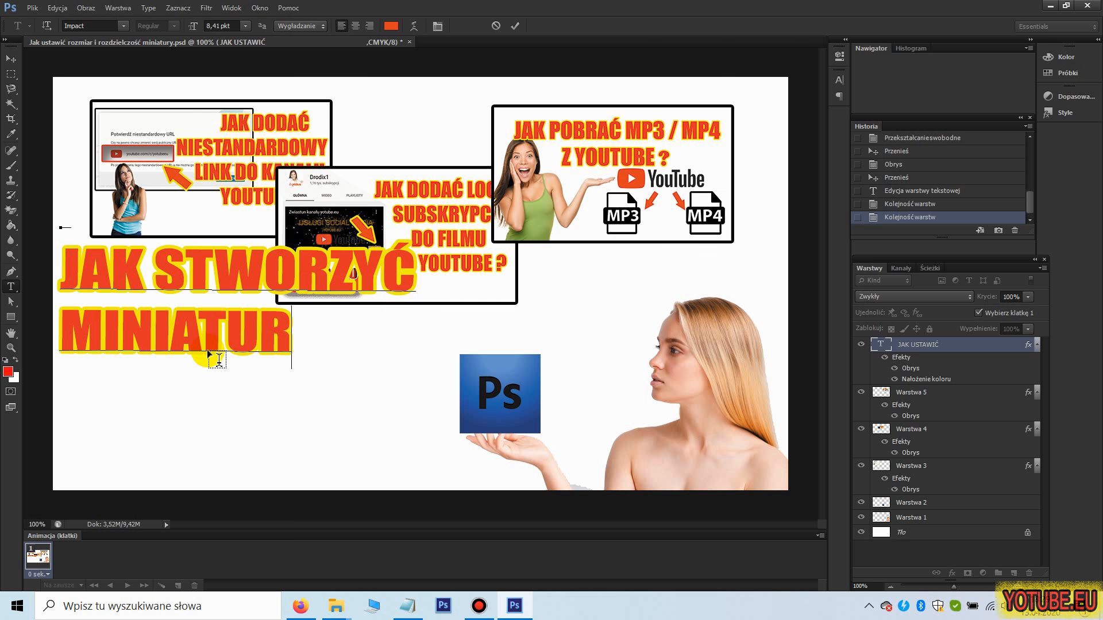
{"action": "type", "text": "Ę DO"}
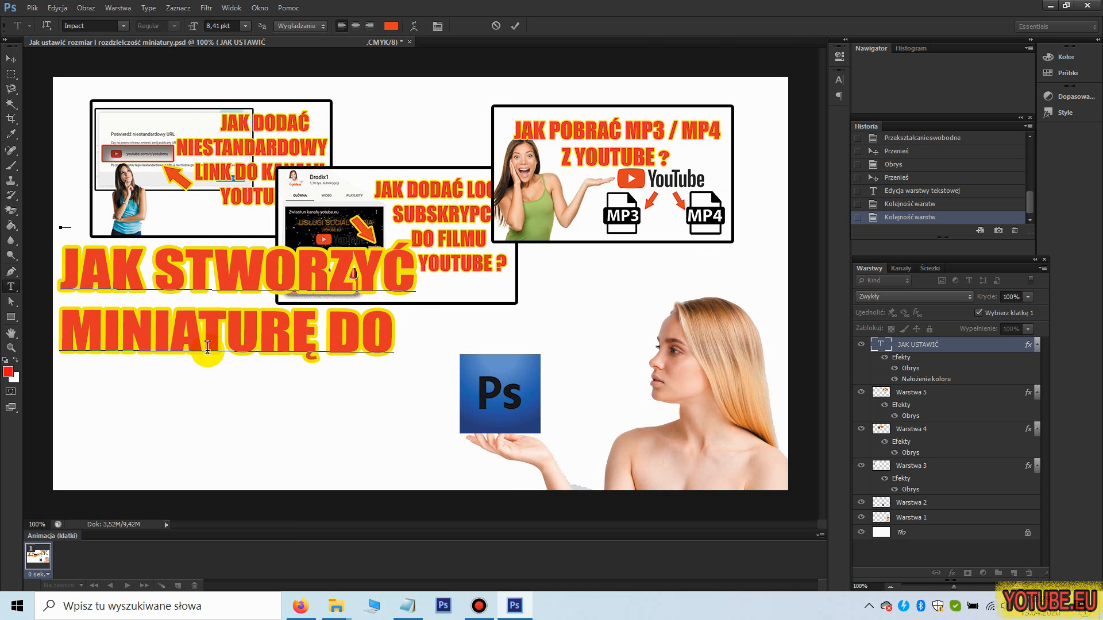
{"action": "key", "text": "Return"}
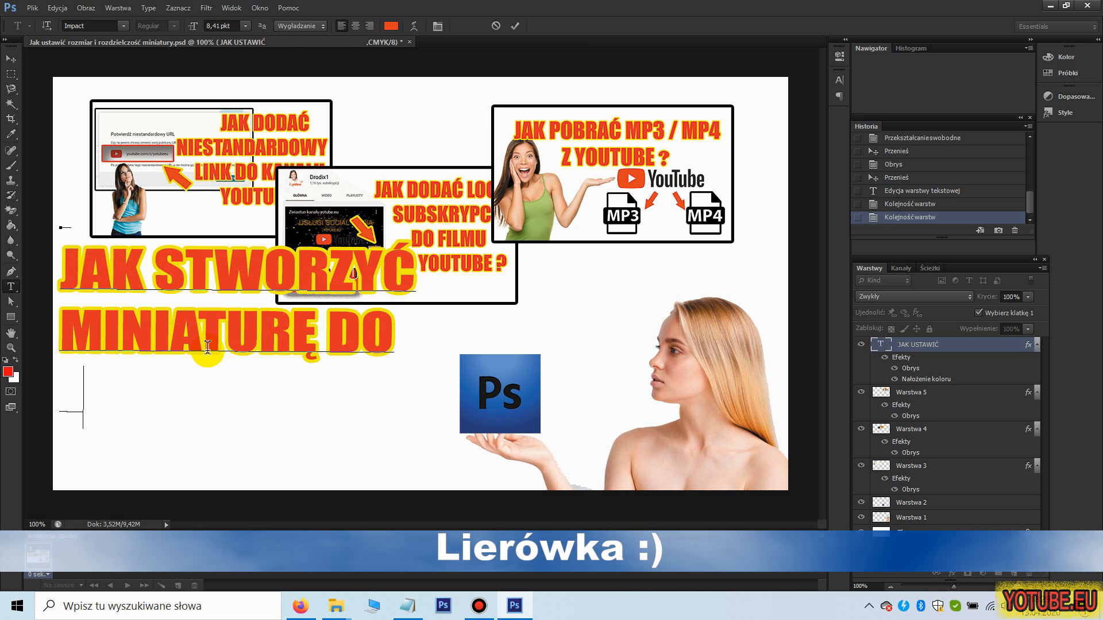
- Add FULMU YOUTUBE as the title's third line and W PHOTOSHOP? as its fourth line
{"action": "type", "text": "FULMU"}
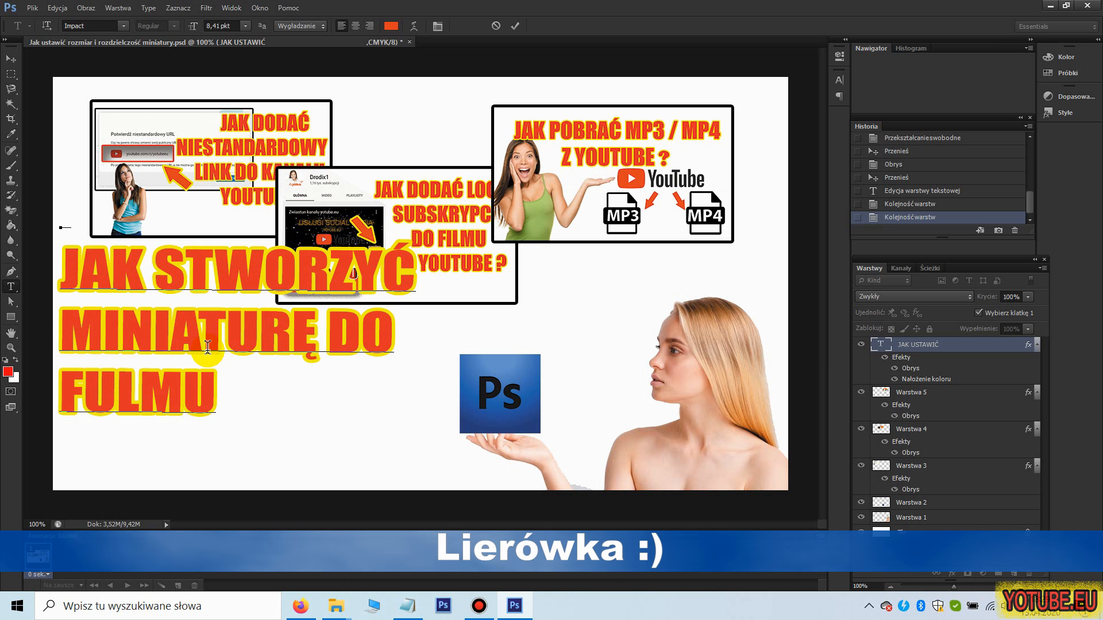
{"action": "type", "text": " T"}
{"action": "key", "text": "BackSpace"}
{"action": "type", "text": "Y"}
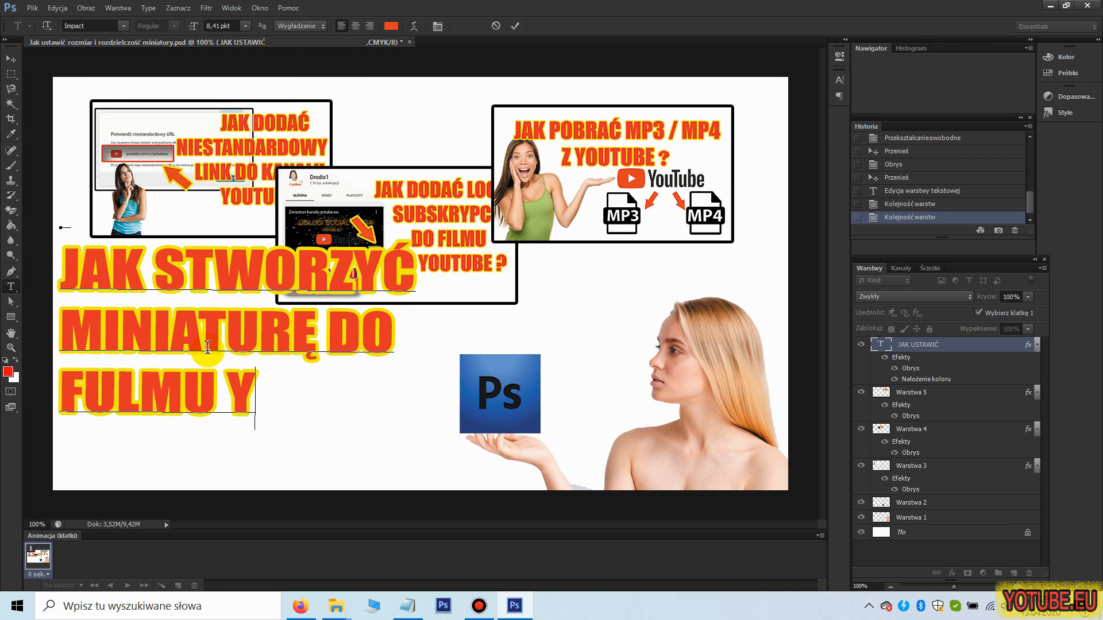
{"action": "type", "text": "OUTUB"}
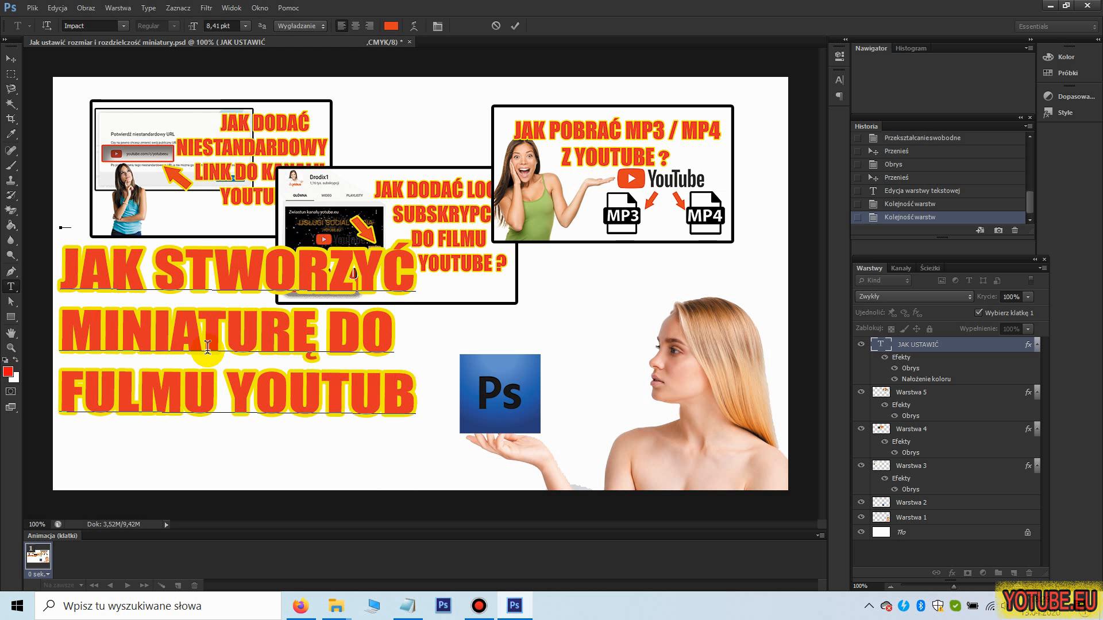
{"action": "type", "text": "E E"}
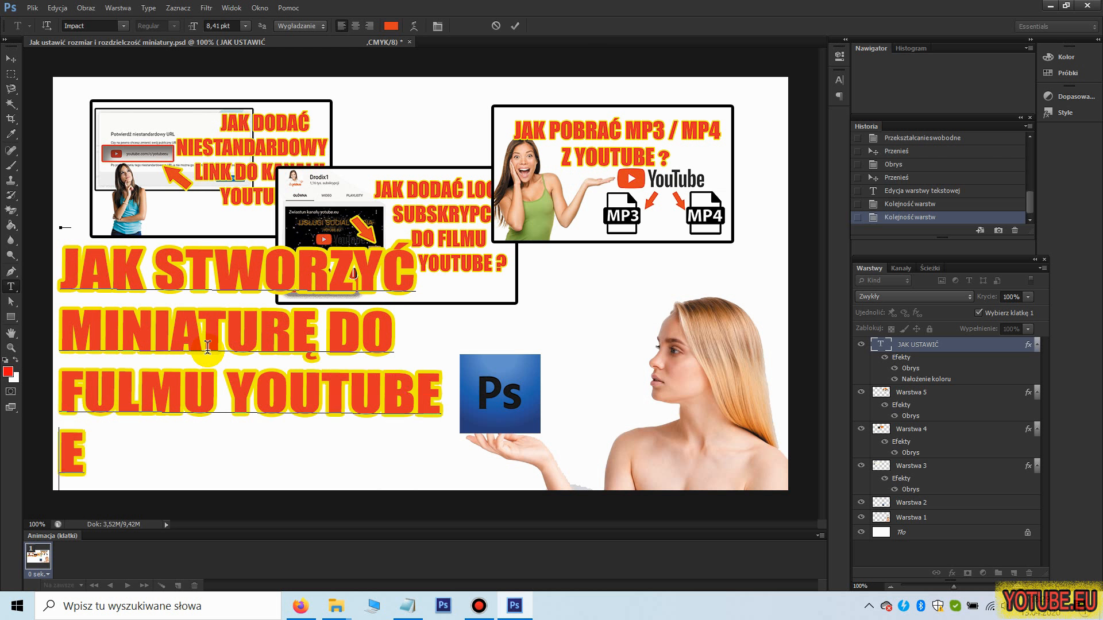
{"action": "key", "text": "BackSpace"}
{"action": "type", "text": "W PH"}
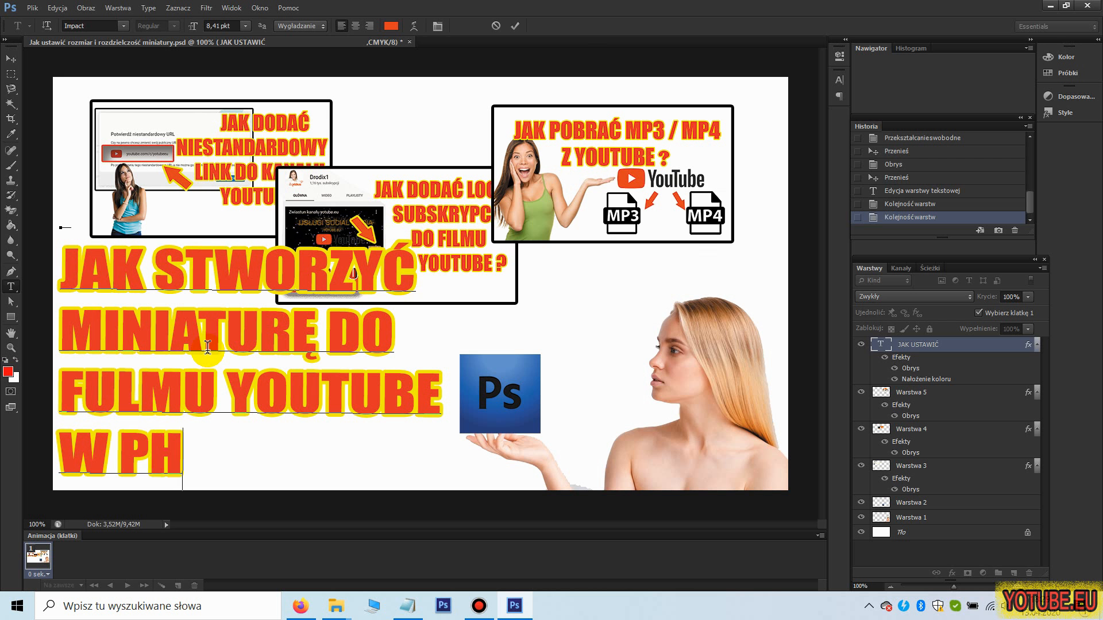
{"action": "type", "text": "OTOS"}
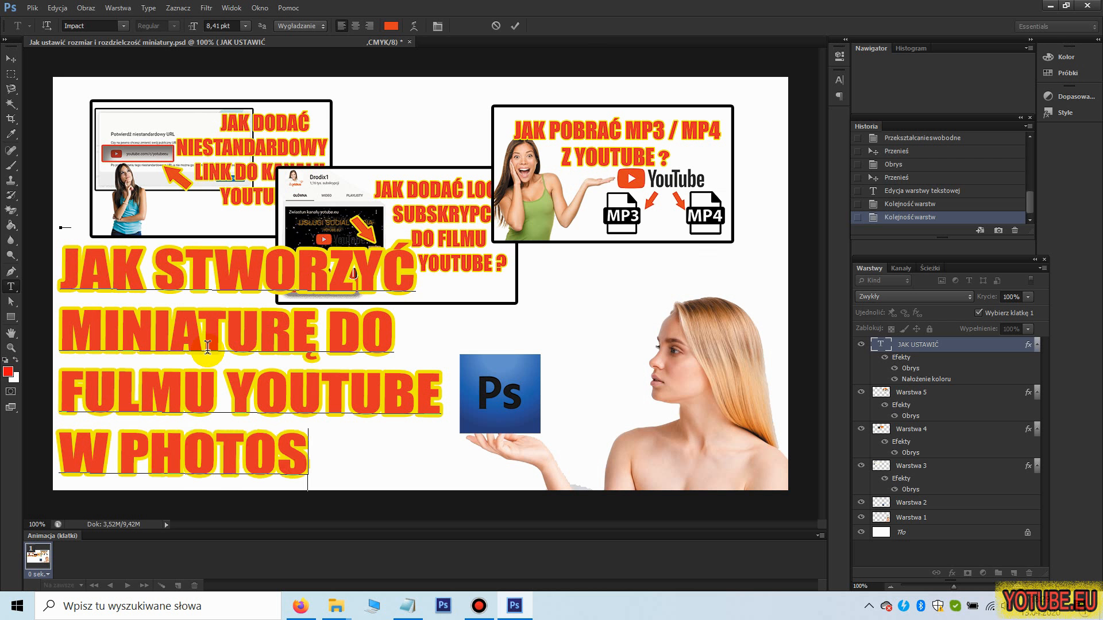
{"action": "type", "text": "HOP?"}
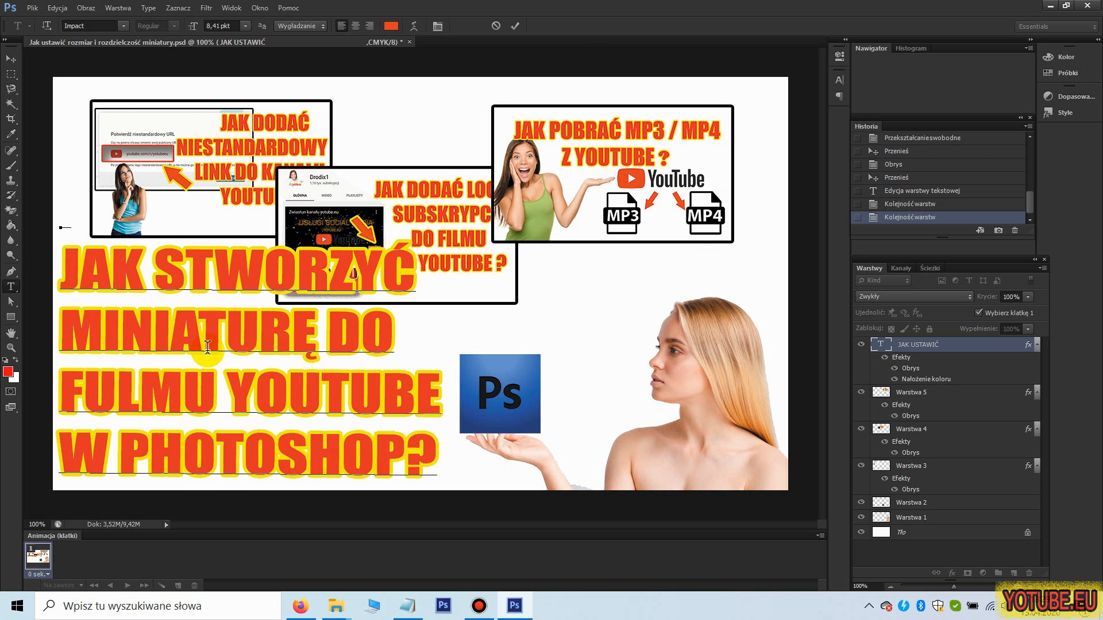
- Commit the title text and shift the whole title slightly up and to the right with the Move tool
{"action": "left_click", "coordinate": [10, 59]}
{"action": "mouse_move", "coordinate": [183, 382]}
{"action": "left_mouse_down"}
{"action": "mouse_move", "coordinate": [205, 365]}
{"action": "mouse_move", "coordinate": [184, 371]}
{"action": "left_mouse_up"}
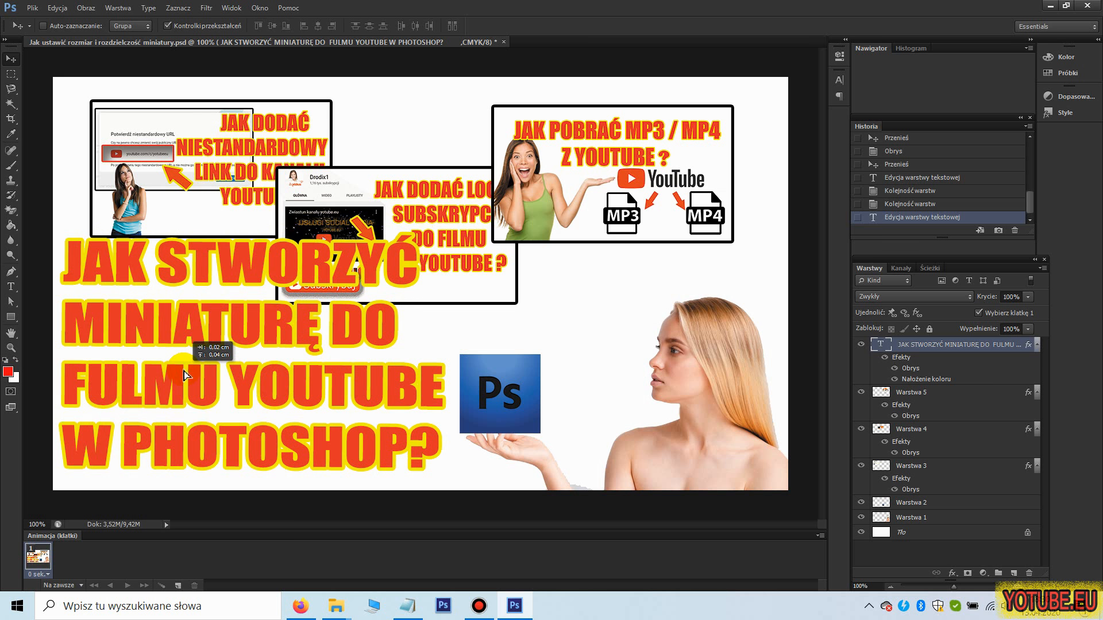
{"action": "left_click_drag", "start_coordinate": [183, 371], "coordinate": [184, 371]}
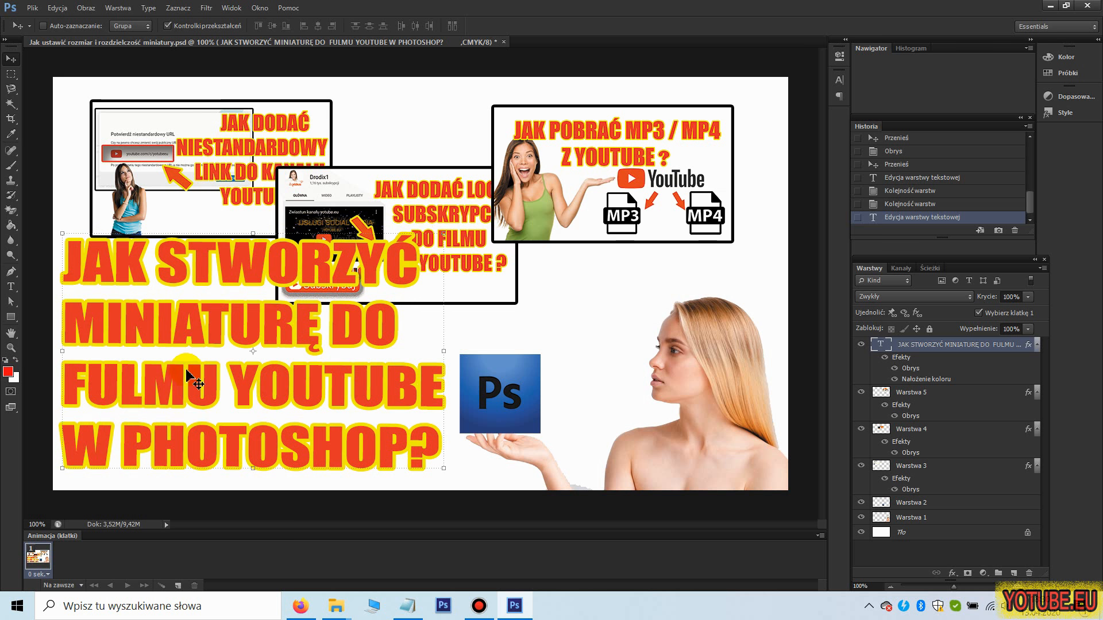
- Identify the subscription-logo thumbnail's layer, Warstwa 4, and move it up and right, clear of the title text
{"action": "left_click", "coordinate": [917, 432]}
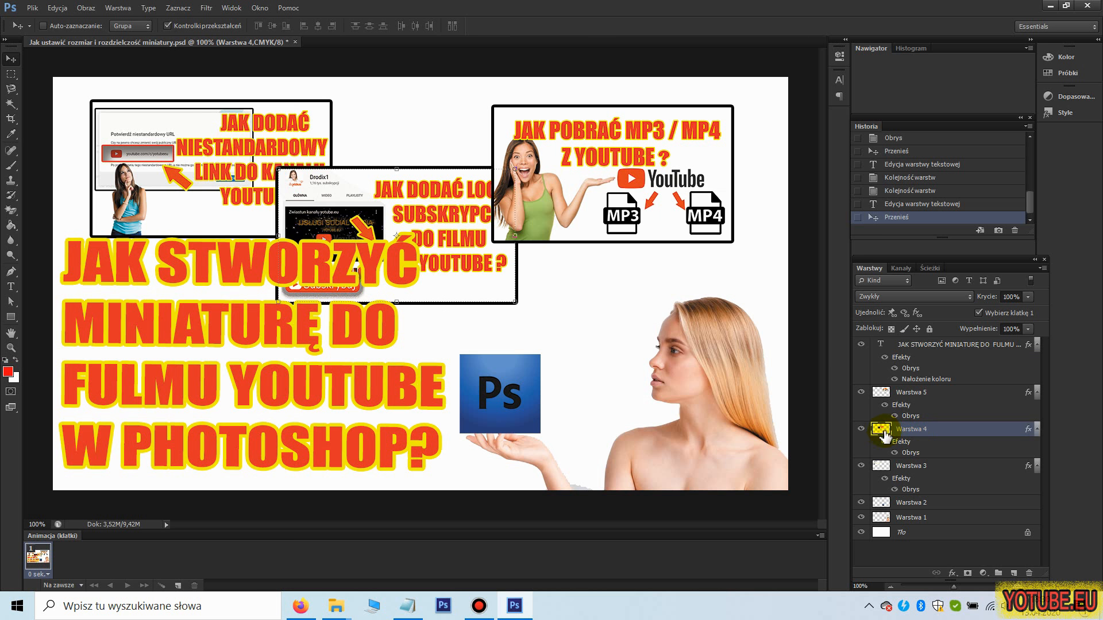
{"action": "left_click", "coordinate": [862, 431]}
{"action": "left_click", "coordinate": [862, 431]}
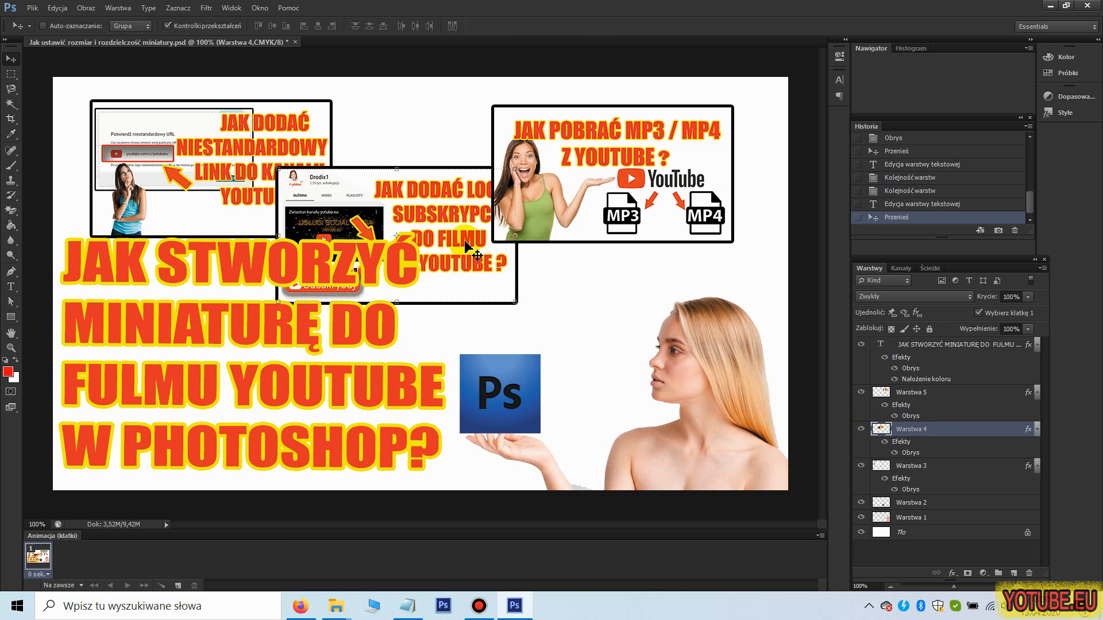
{"action": "left_click_drag", "start_coordinate": [460, 230], "coordinate": [519, 157]}
- Select Warstwa 3 and move the channel-link thumbnail slightly left and up, above the title
{"action": "left_click", "coordinate": [910, 466]}
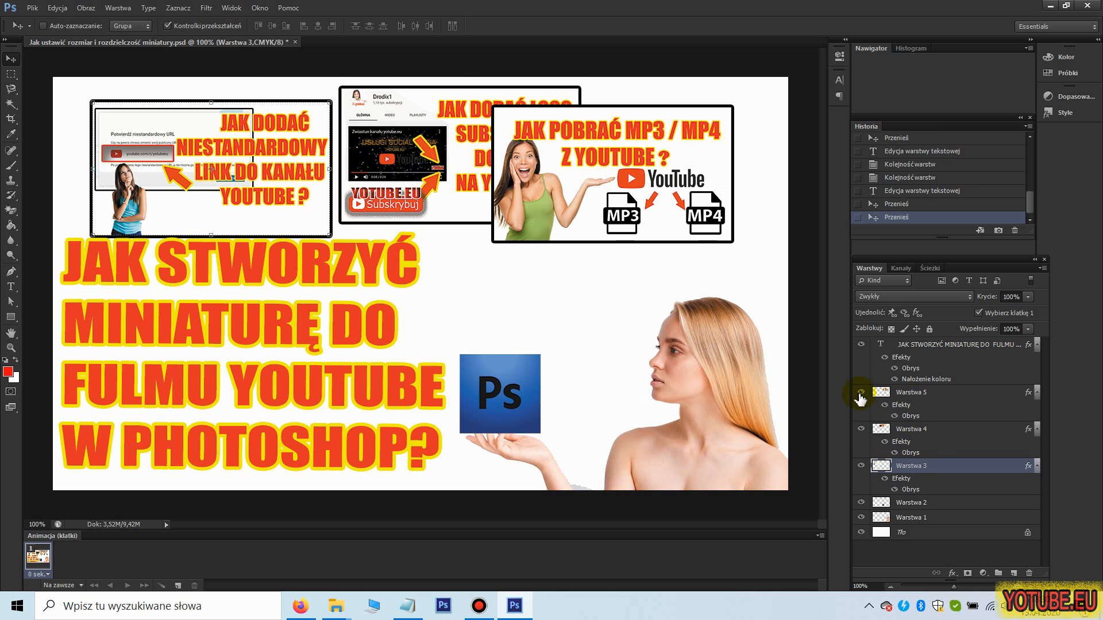
{"action": "left_click", "coordinate": [861, 393]}
{"action": "left_click", "coordinate": [861, 394]}
{"action": "mouse_move", "coordinate": [579, 184]}
{"action": "left_mouse_down"}
{"action": "mouse_move", "coordinate": [622, 192]}
{"action": "mouse_move", "coordinate": [599, 186]}
{"action": "left_mouse_up"}
- Identify the MP3/MP4 thumbnail's layer, Warstwa 5, and move it right and down so it overlaps the subscription-logo thumbnail less
{"action": "left_click", "coordinate": [892, 429]}
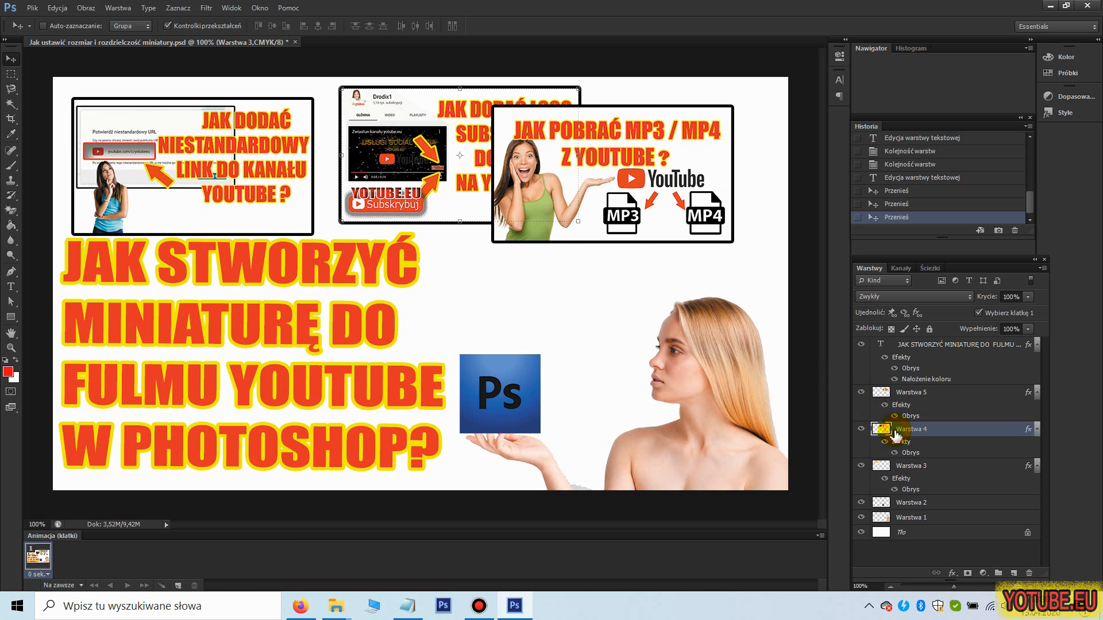
{"action": "left_click", "coordinate": [861, 430]}
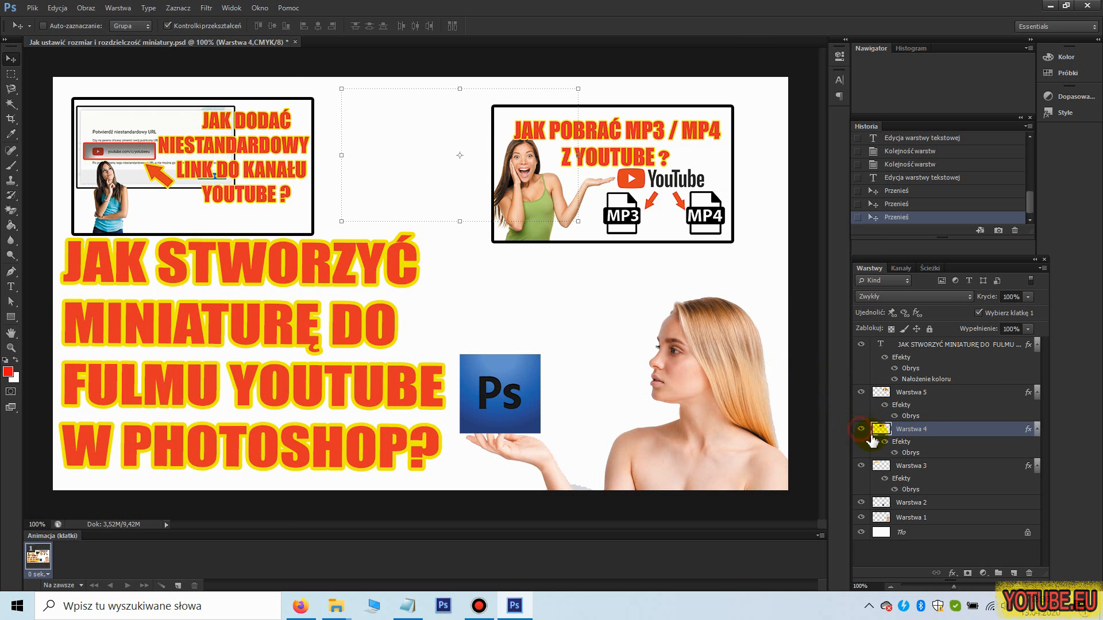
{"action": "left_click", "coordinate": [861, 431]}
{"action": "left_click", "coordinate": [910, 392]}
{"action": "left_click", "coordinate": [862, 392]}
{"action": "left_click", "coordinate": [862, 392]}
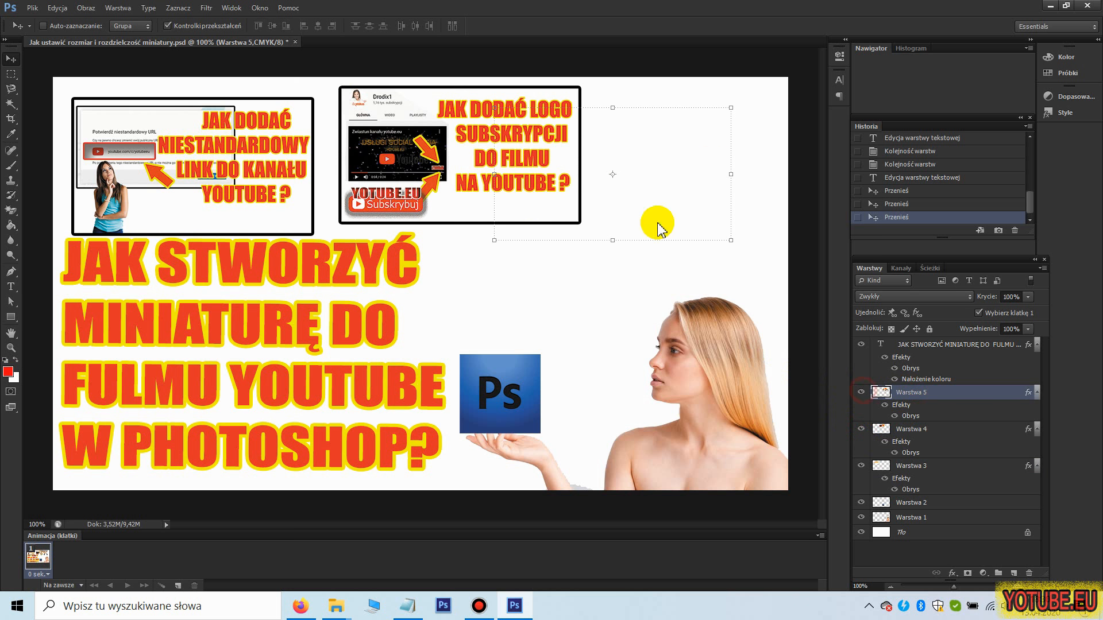
{"action": "left_click_drag", "start_coordinate": [640, 189], "coordinate": [675, 237]}
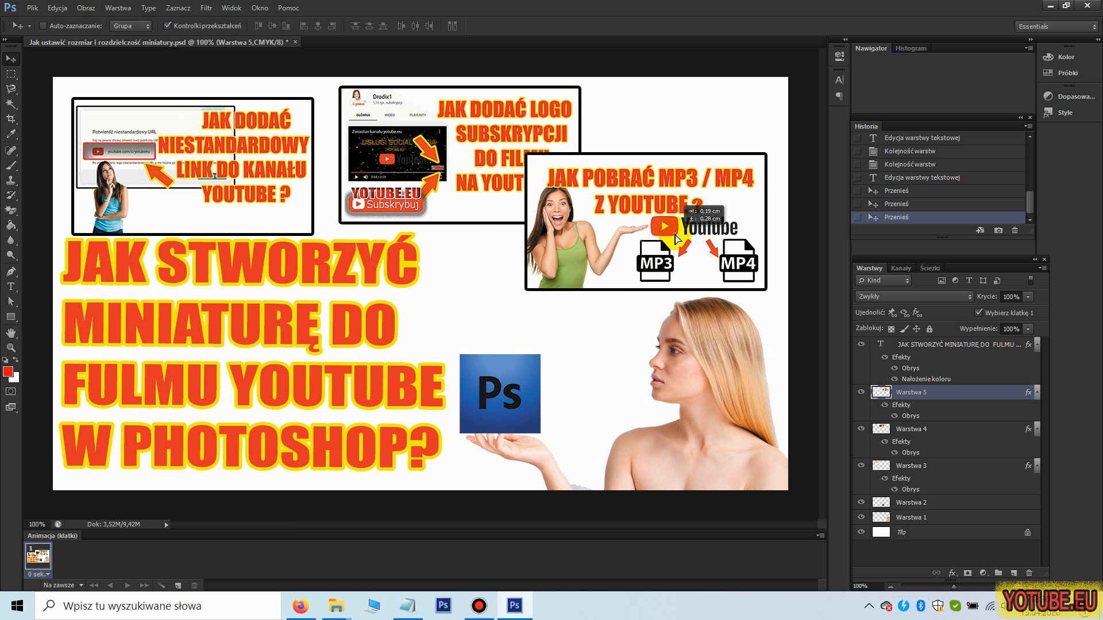
{"action": "left_click_drag", "start_coordinate": [676, 239], "coordinate": [672, 243]}
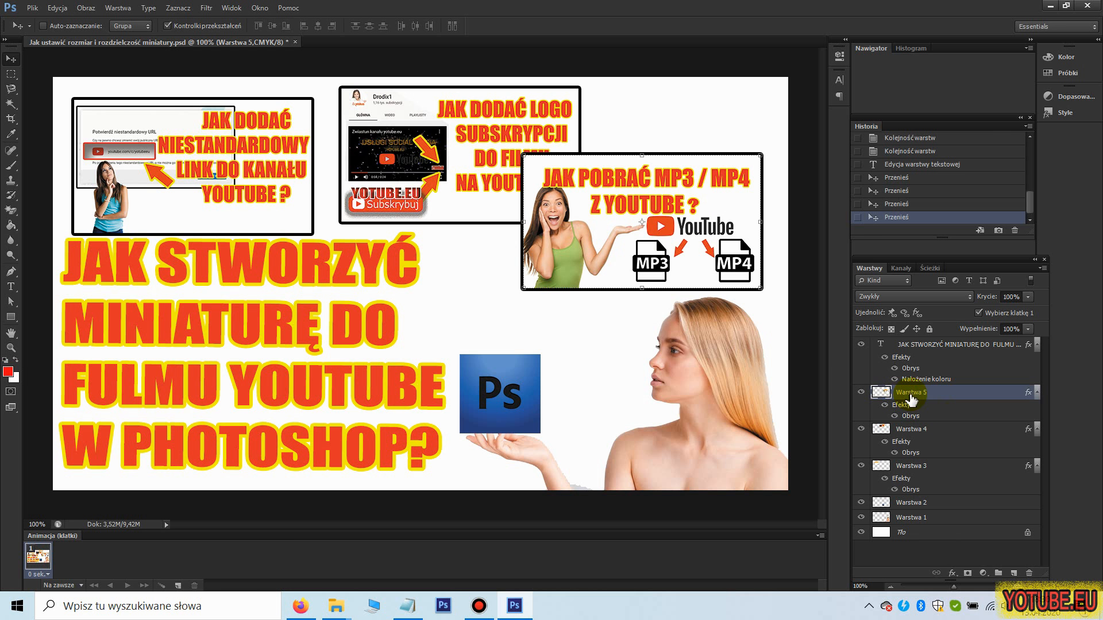
- Add an Outer Glow (Blask zewnętrzny) to the Photoshop logo layer, Warstwa 2, with Normal (Zwykły) blending, 84% opacity and 26% noise
{"action": "left_click", "coordinate": [929, 506]}
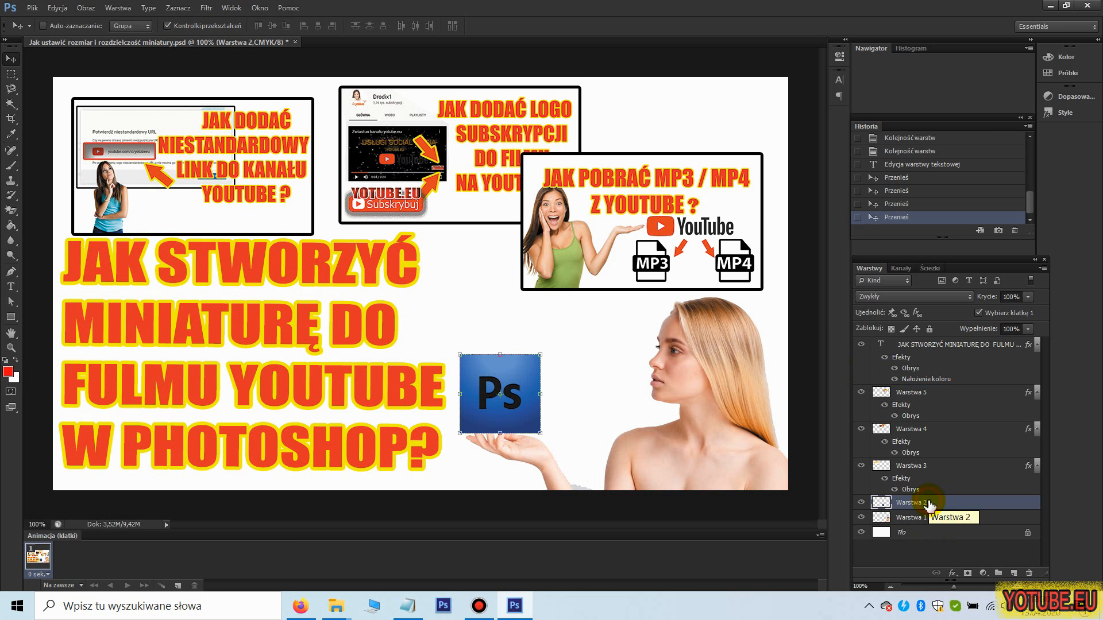
{"action": "left_click", "coordinate": [860, 502]}
{"action": "left_click", "coordinate": [861, 503]}
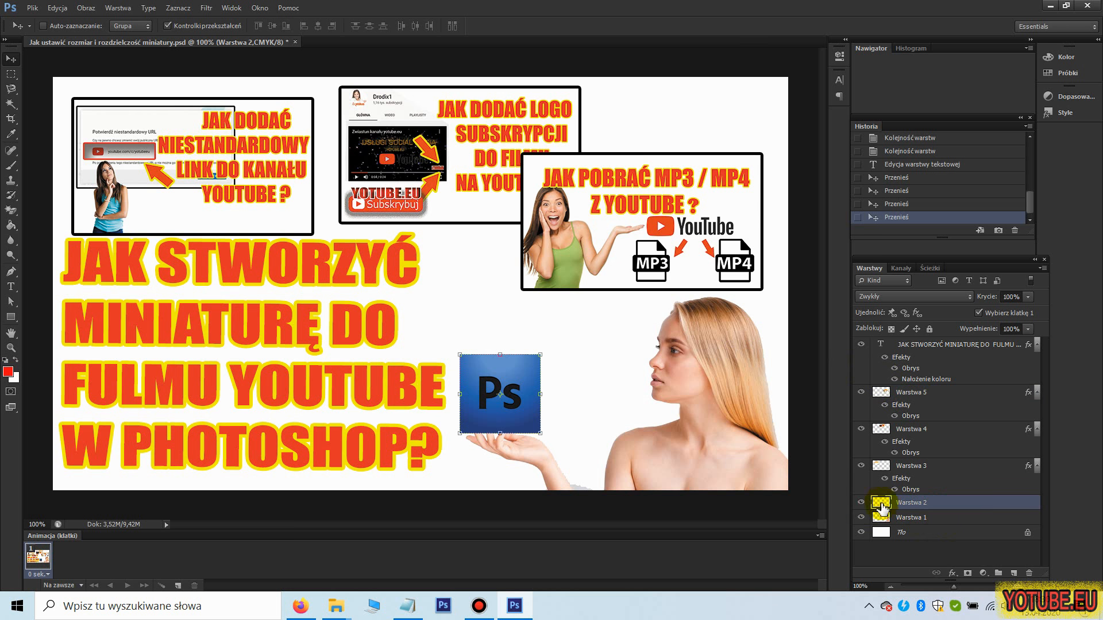
{"action": "left_click", "coordinate": [954, 576]}
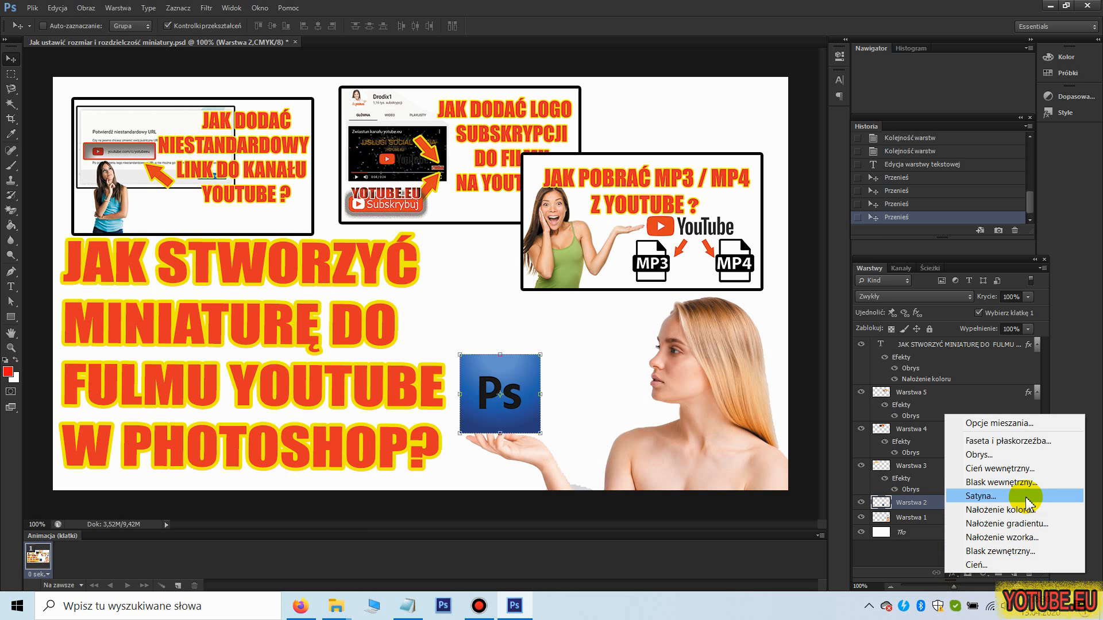
{"action": "left_click", "coordinate": [1027, 551]}
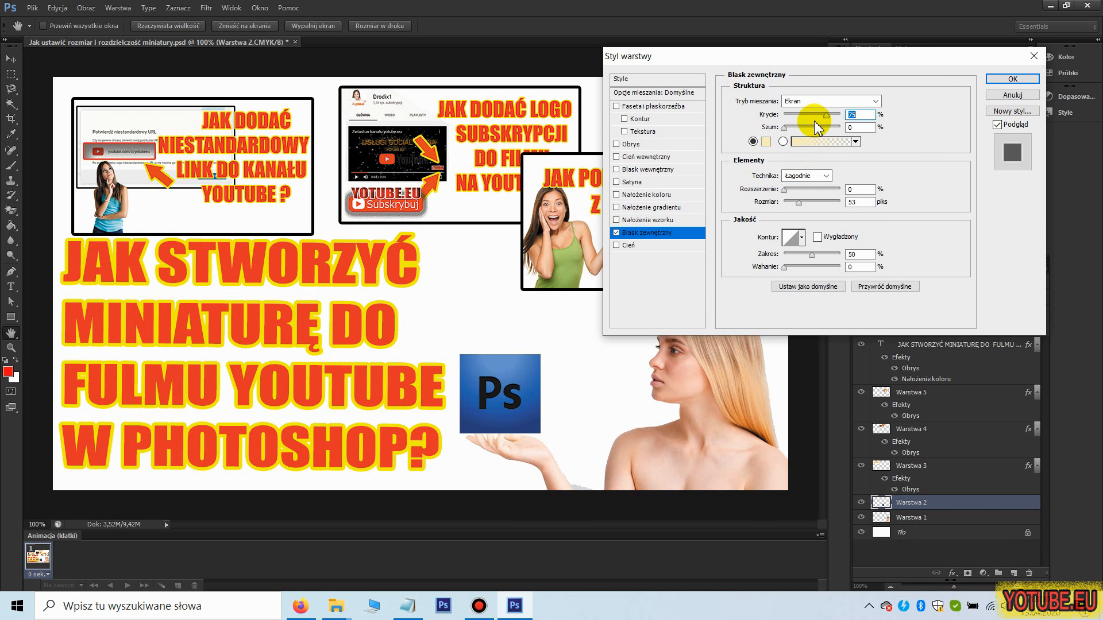
{"action": "left_click", "coordinate": [818, 102]}
{"action": "left_click", "coordinate": [815, 98]}
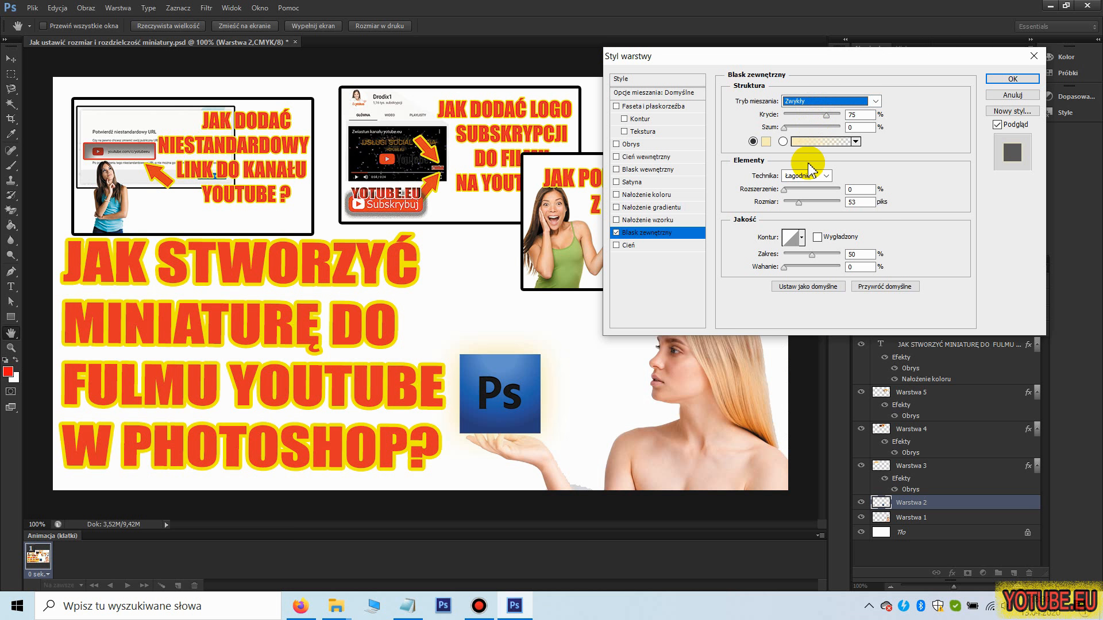
{"action": "left_click_drag", "start_coordinate": [826, 114], "coordinate": [798, 128]}
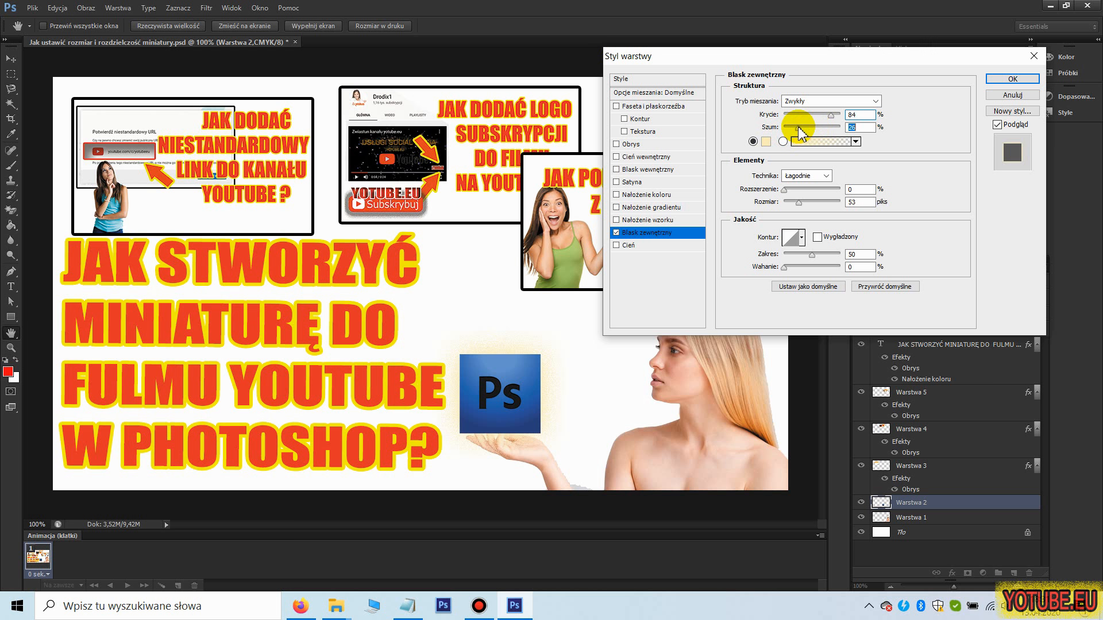
- Set the logo's outer glow color to the yellow sampled from the title's outline
{"action": "left_click", "coordinate": [767, 144]}
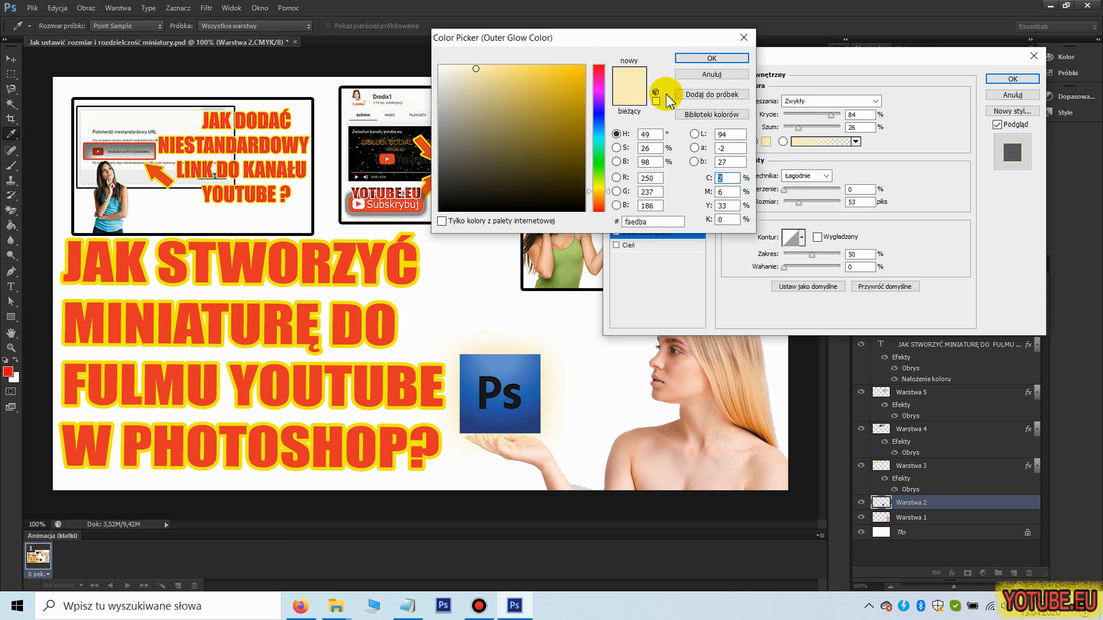
{"action": "left_click", "coordinate": [286, 236]}
{"action": "left_click", "coordinate": [711, 58]}
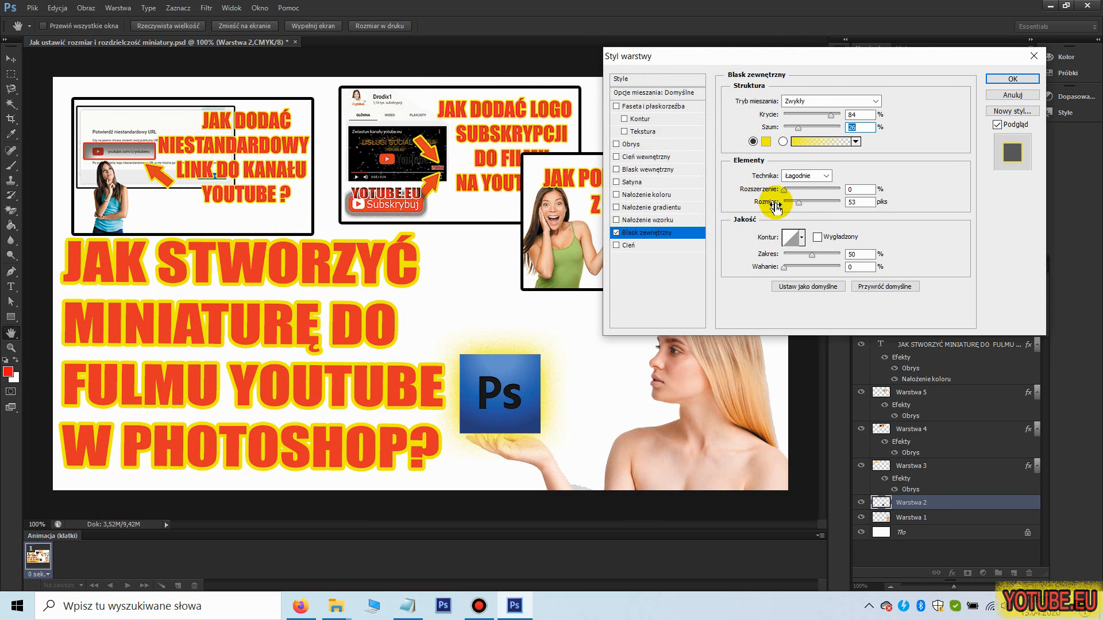
- Set the logo glow's technique to Precise (Precyzyjnie), spread to 12% and size to about 90 px, and apply the layer style
{"action": "left_click", "coordinate": [824, 175]}
{"action": "left_click", "coordinate": [815, 199]}
{"action": "left_click_drag", "start_coordinate": [785, 189], "coordinate": [792, 194]}
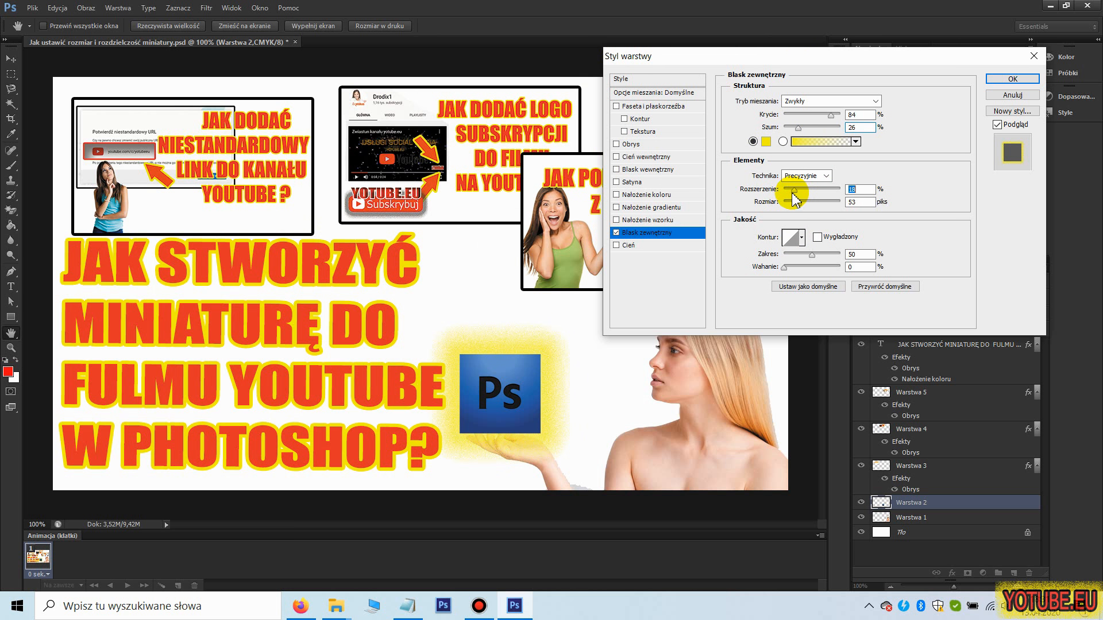
{"action": "left_click_drag", "start_coordinate": [797, 204], "coordinate": [813, 205]}
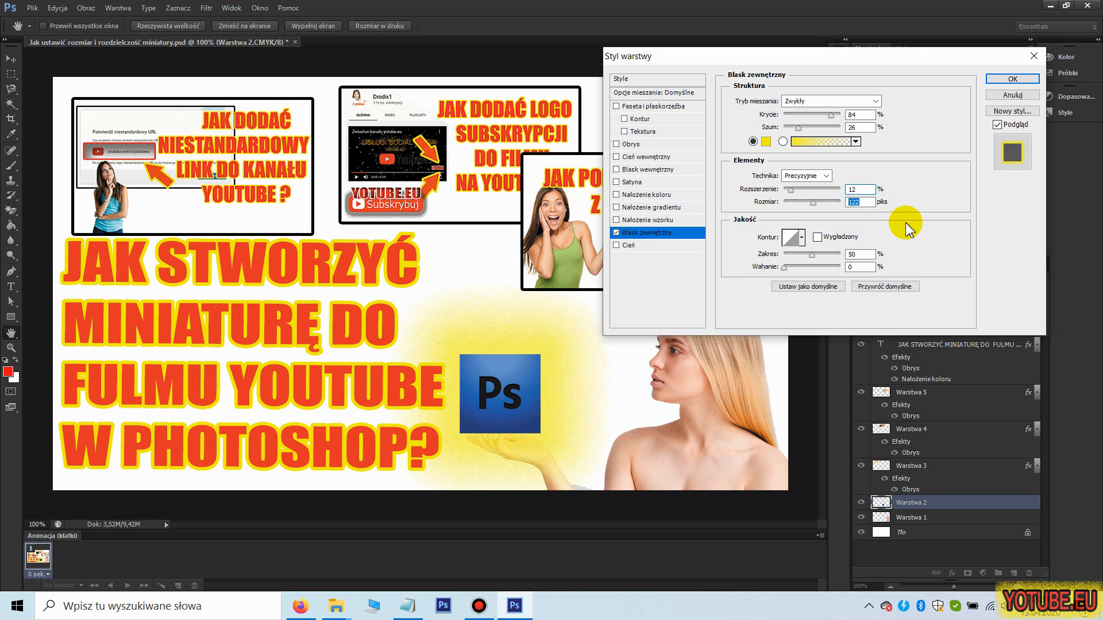
{"action": "left_click_drag", "start_coordinate": [812, 204], "coordinate": [807, 206]}
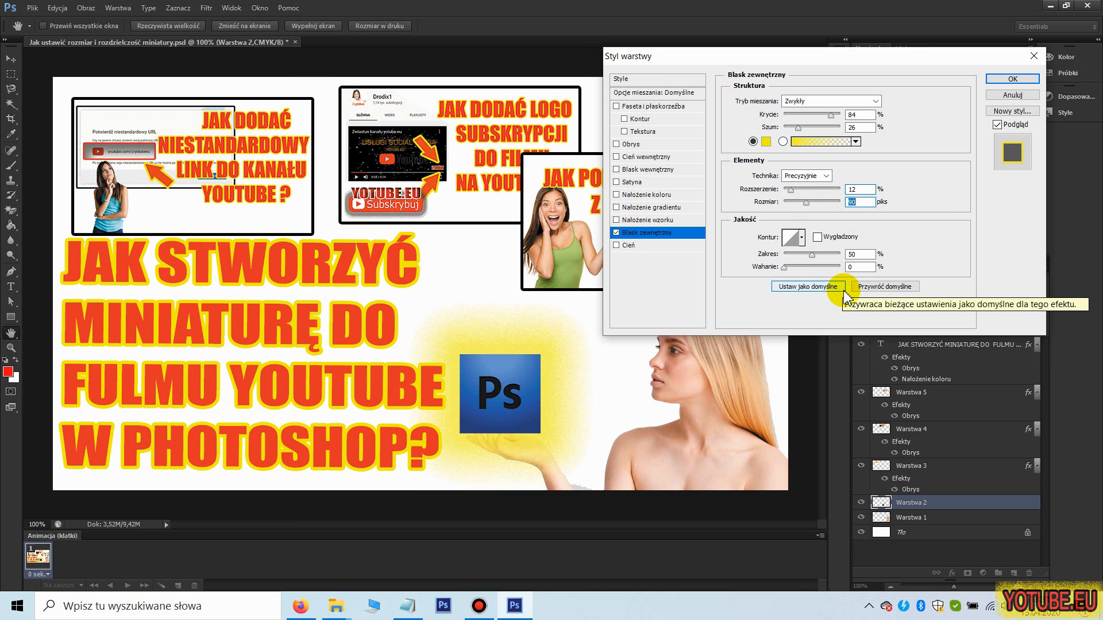
{"action": "left_click", "coordinate": [1012, 79]}
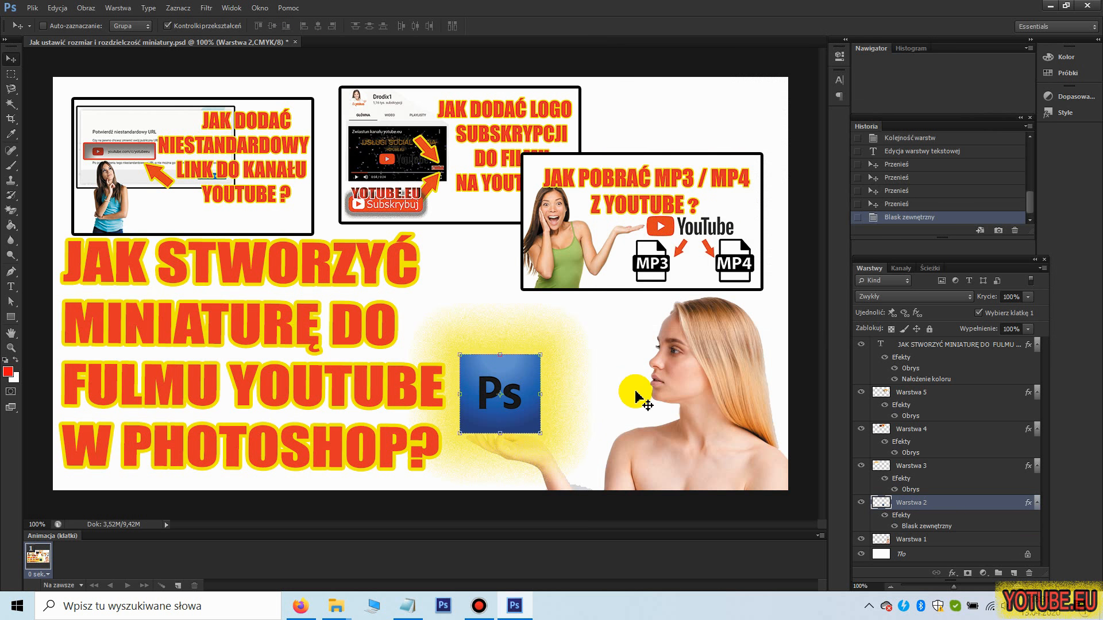
- Save the layered document as miniatura photoshop.psd in the miniatura youtube folder, with maximum compatibility enabled
{"action": "left_click", "coordinate": [32, 8]}
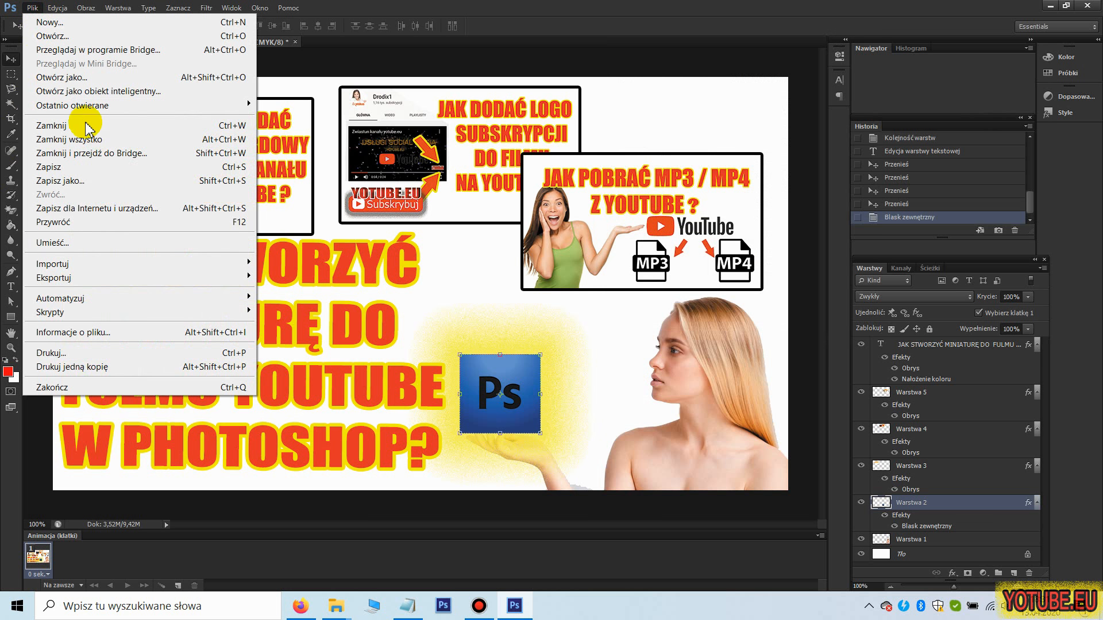
{"action": "left_click", "coordinate": [61, 180]}
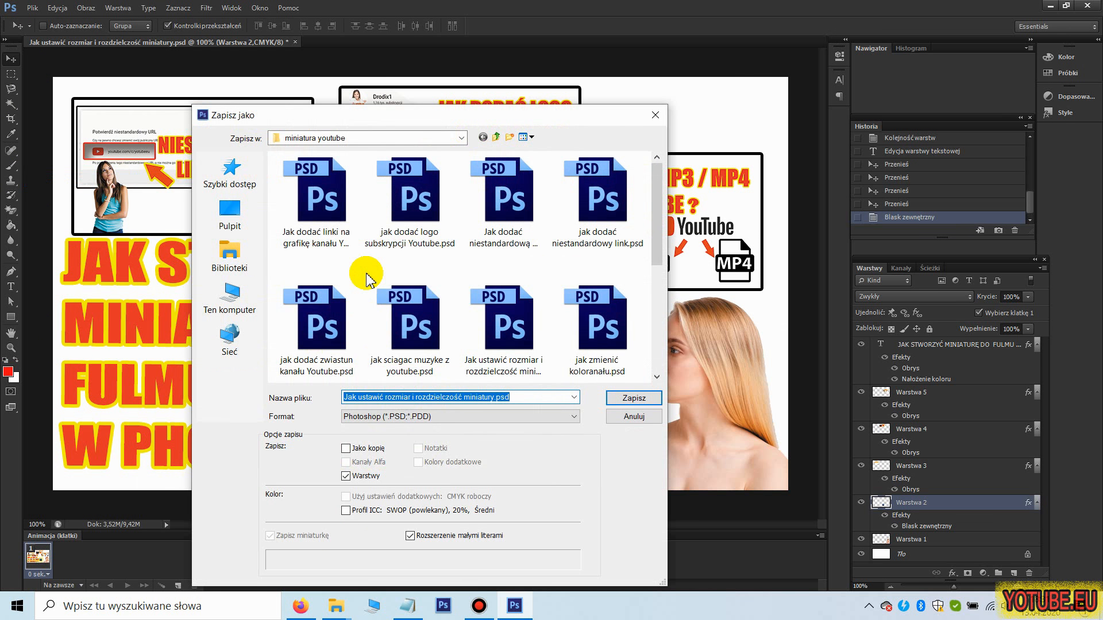
{"action": "left_click", "coordinate": [494, 397]}
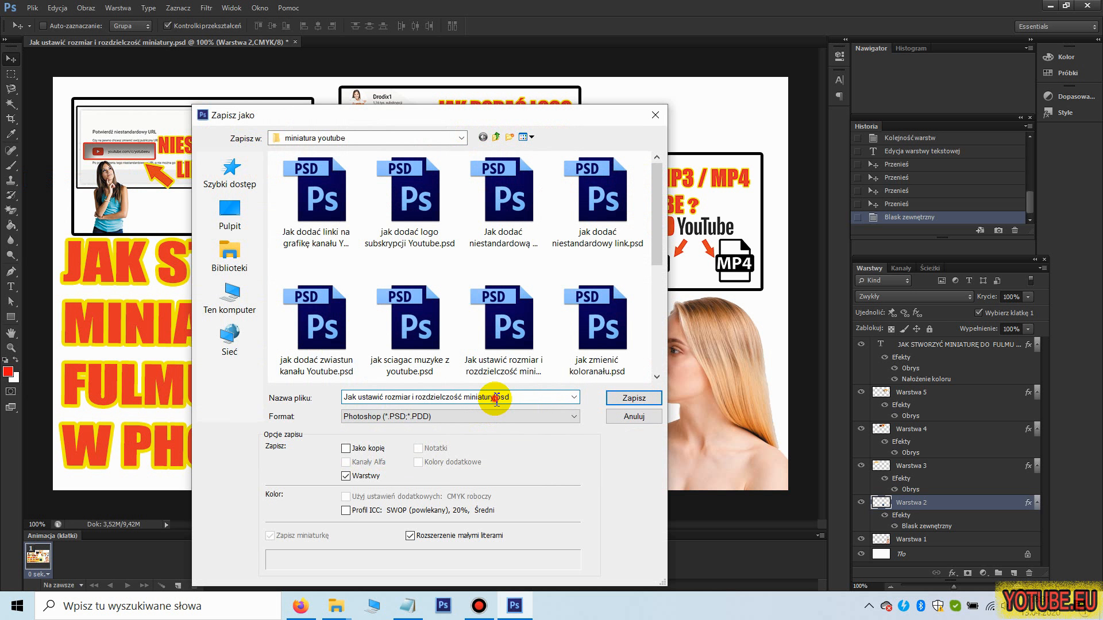
{"action": "left_click_drag", "start_coordinate": [494, 397], "coordinate": [332, 417]}
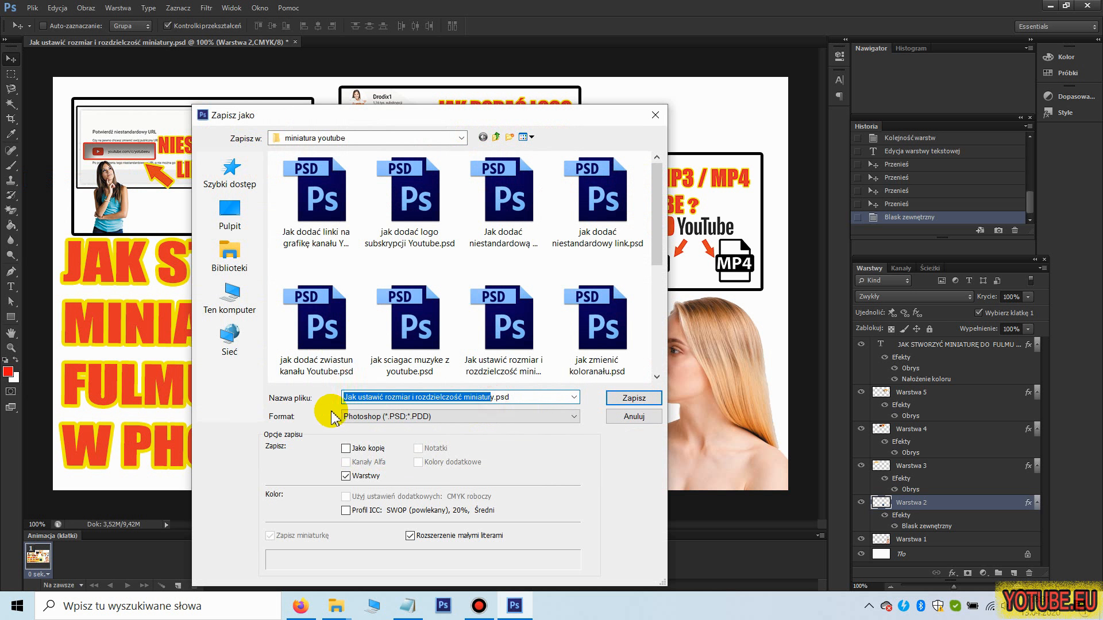
{"action": "key", "text": "BackSpace"}
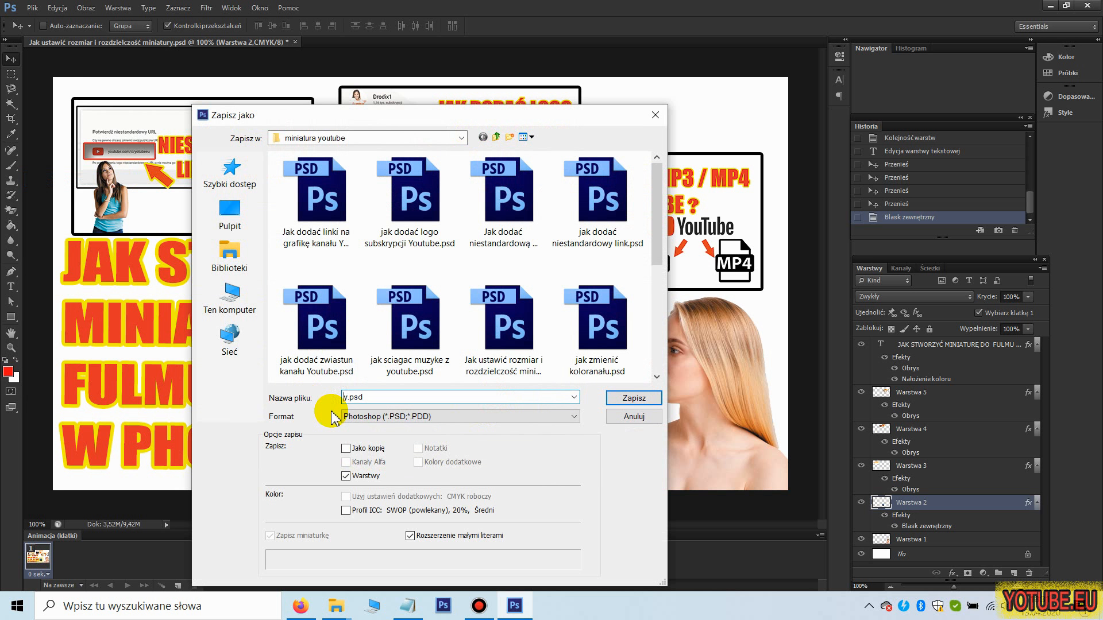
{"action": "type", "text": "m"}
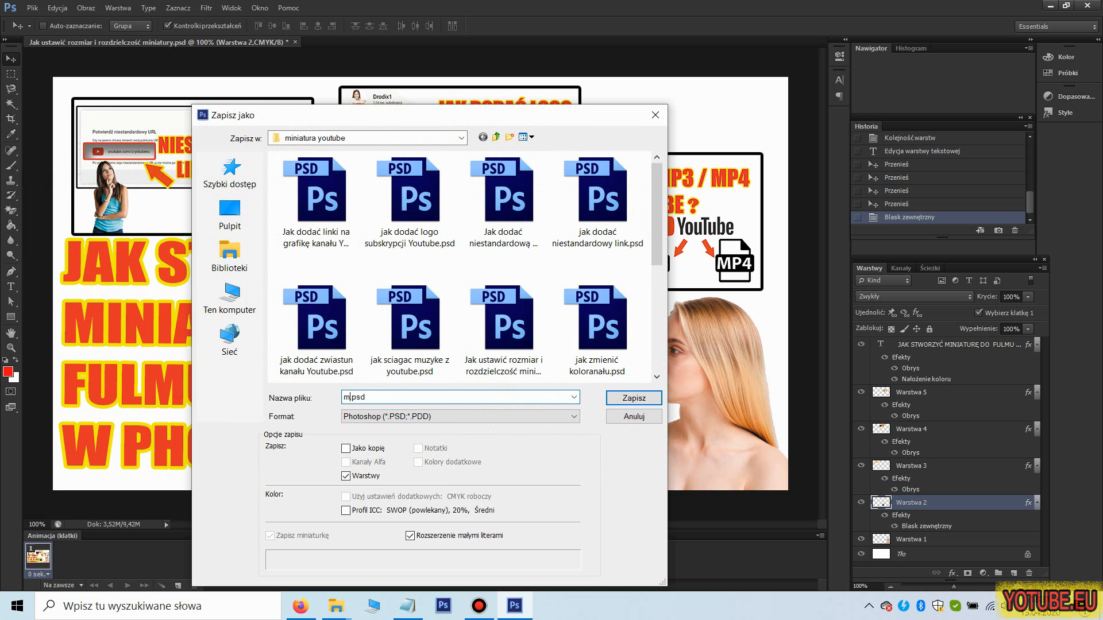
{"action": "type", "text": "iniatura photoshop"}
{"action": "key", "text": "Return"}
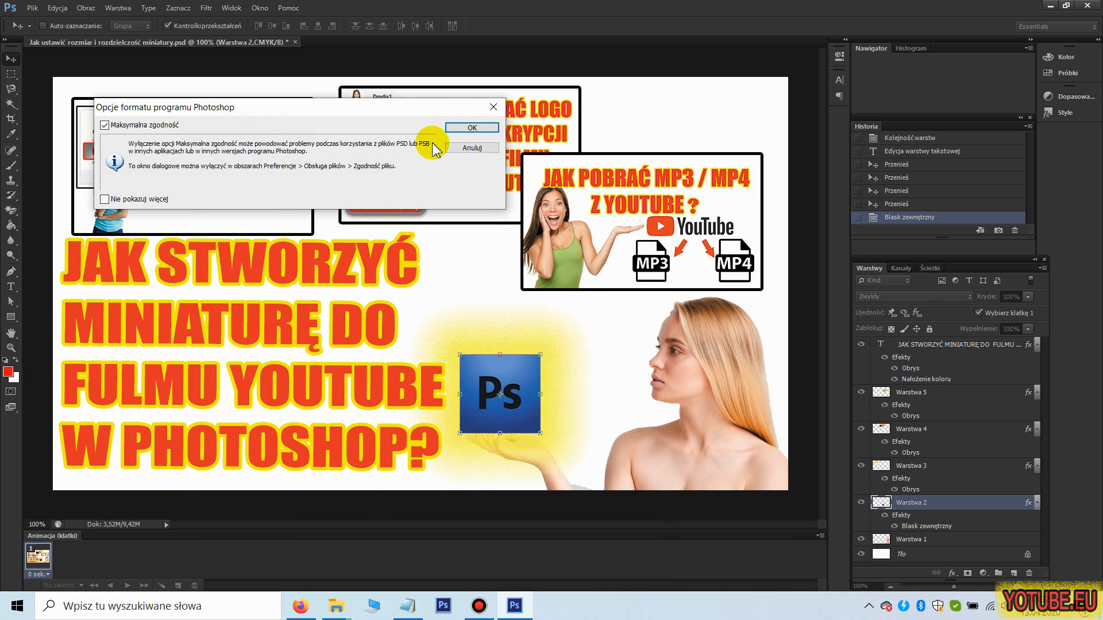
{"action": "left_click", "coordinate": [471, 128]}
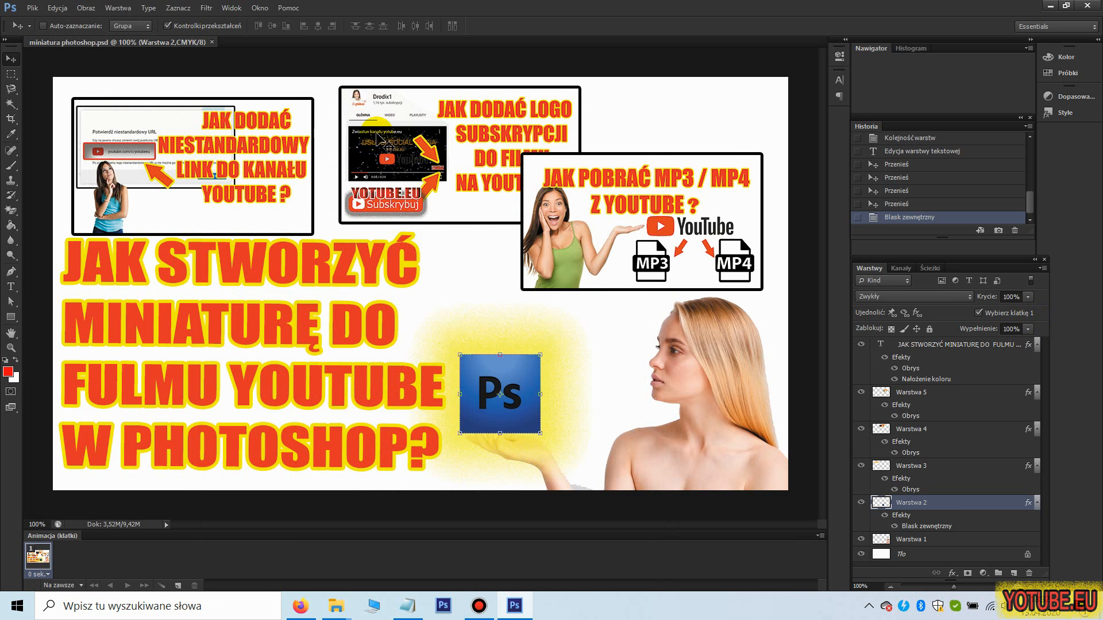
- Save a JPEG copy as miniatura photoshop.jpg in the same folder at maximum quality 12, progressive with 3 scans
{"action": "left_click", "coordinate": [30, 8]}
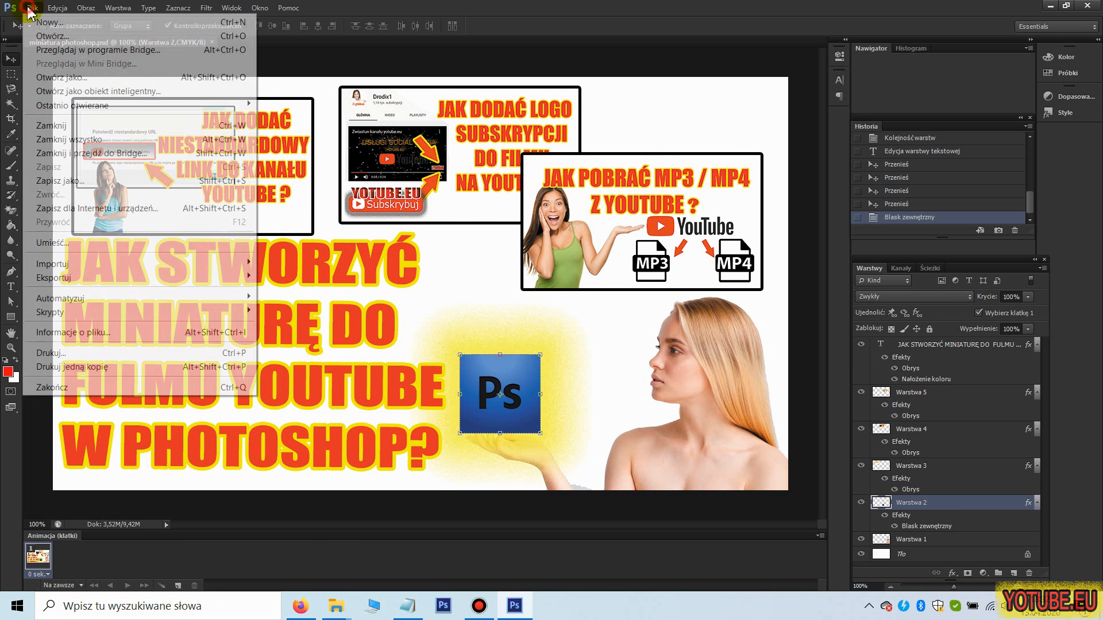
{"action": "left_click", "coordinate": [130, 180]}
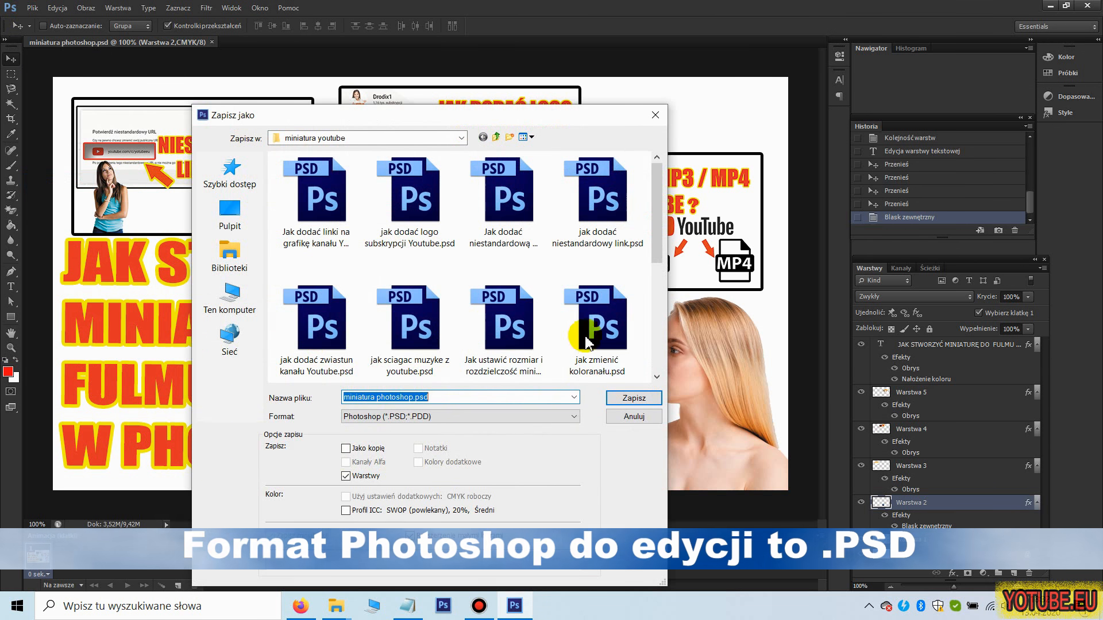
{"action": "left_click", "coordinate": [574, 416]}
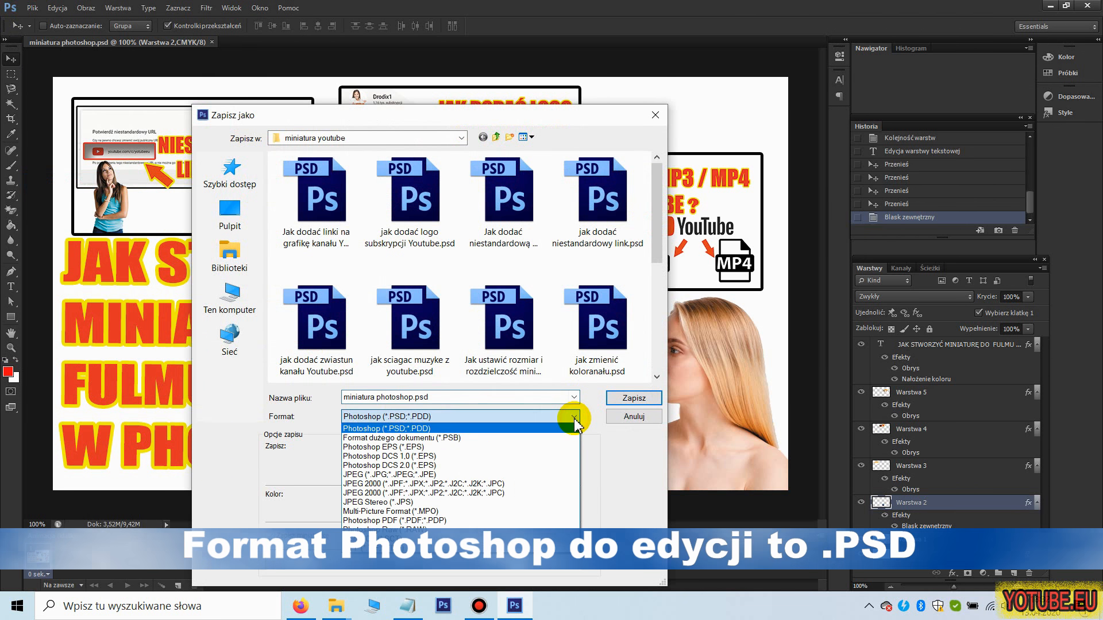
{"action": "left_click", "coordinate": [543, 475]}
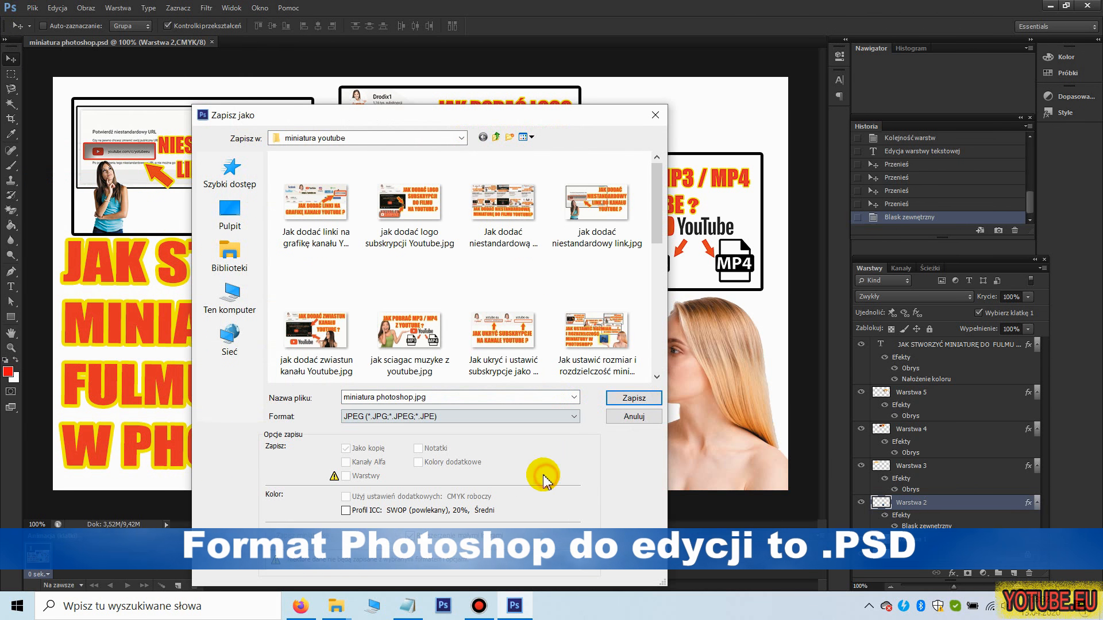
{"action": "left_click", "coordinate": [634, 399]}
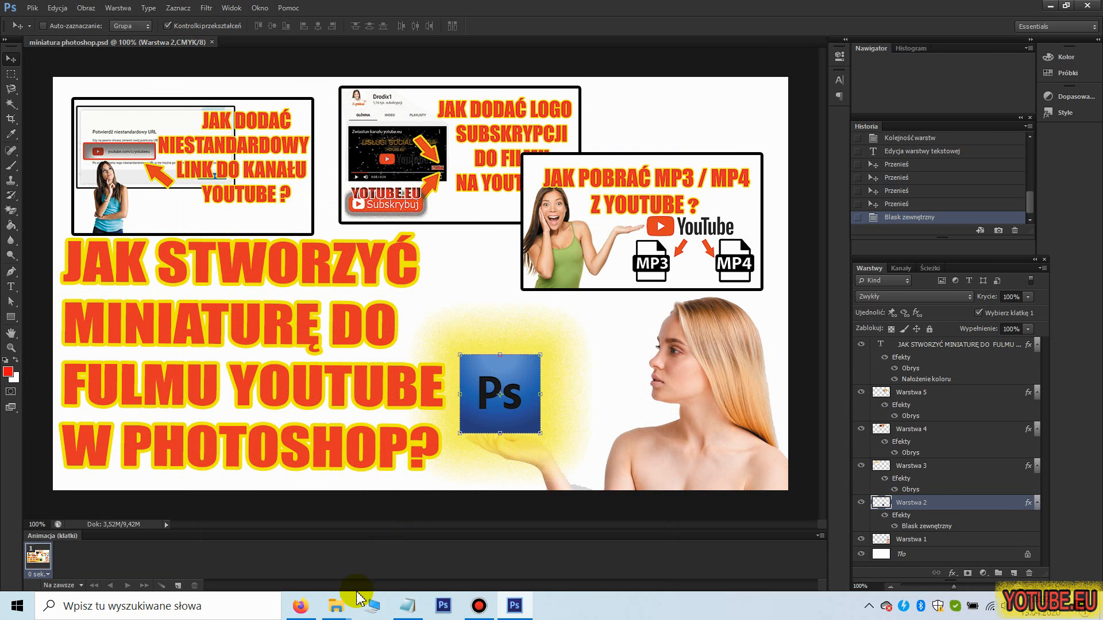
{"action": "left_click", "coordinate": [344, 607]}
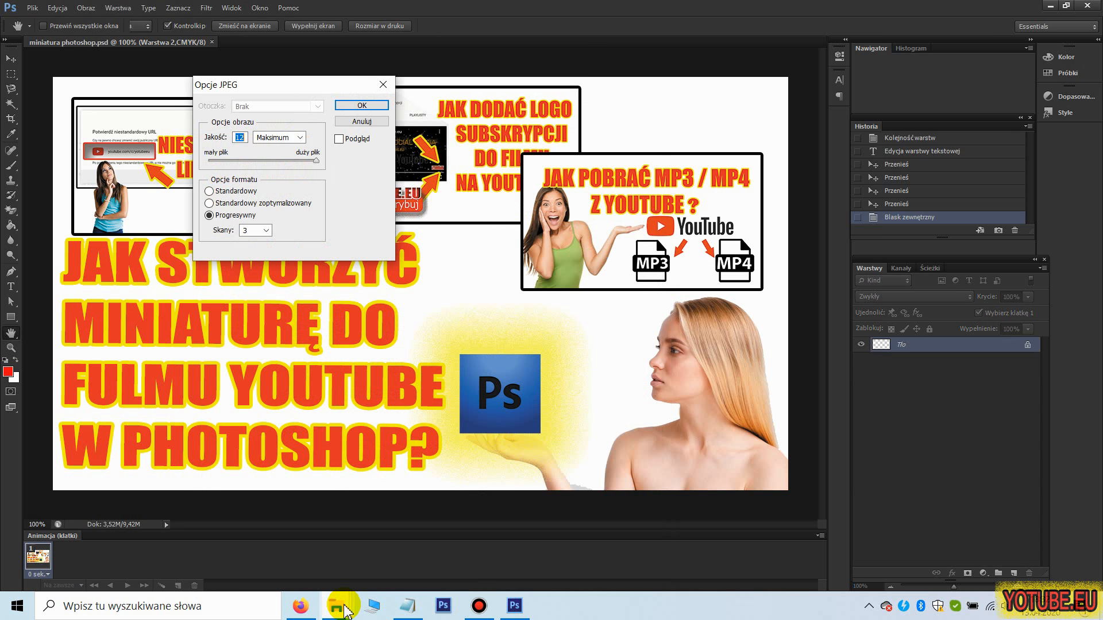
{"action": "mouse_move", "coordinate": [344, 607]}
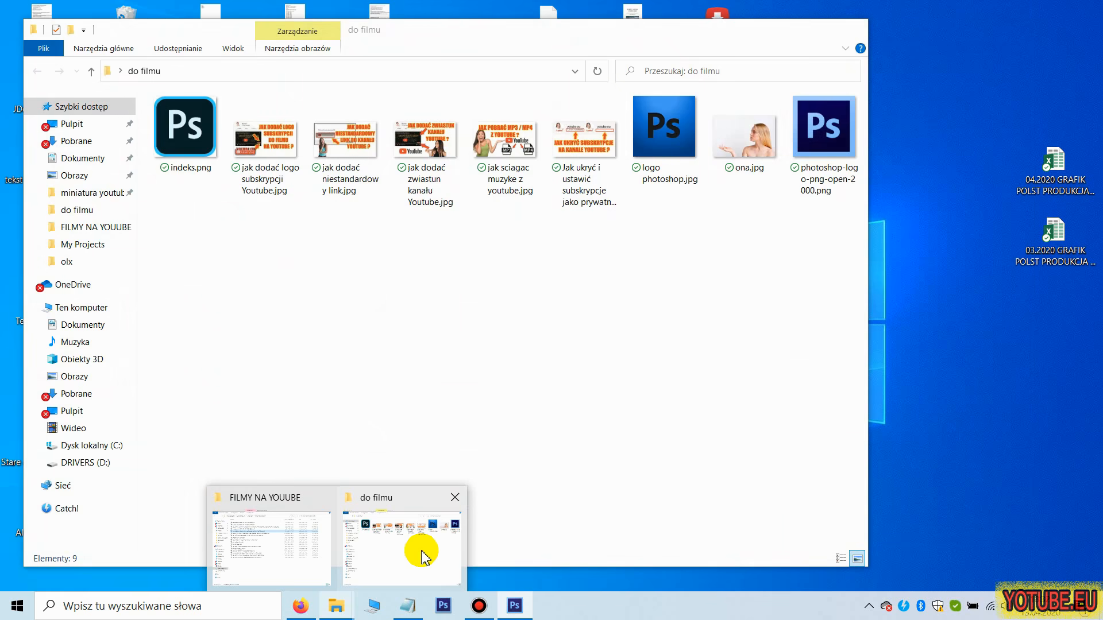
{"action": "mouse_move", "coordinate": [307, 549]}
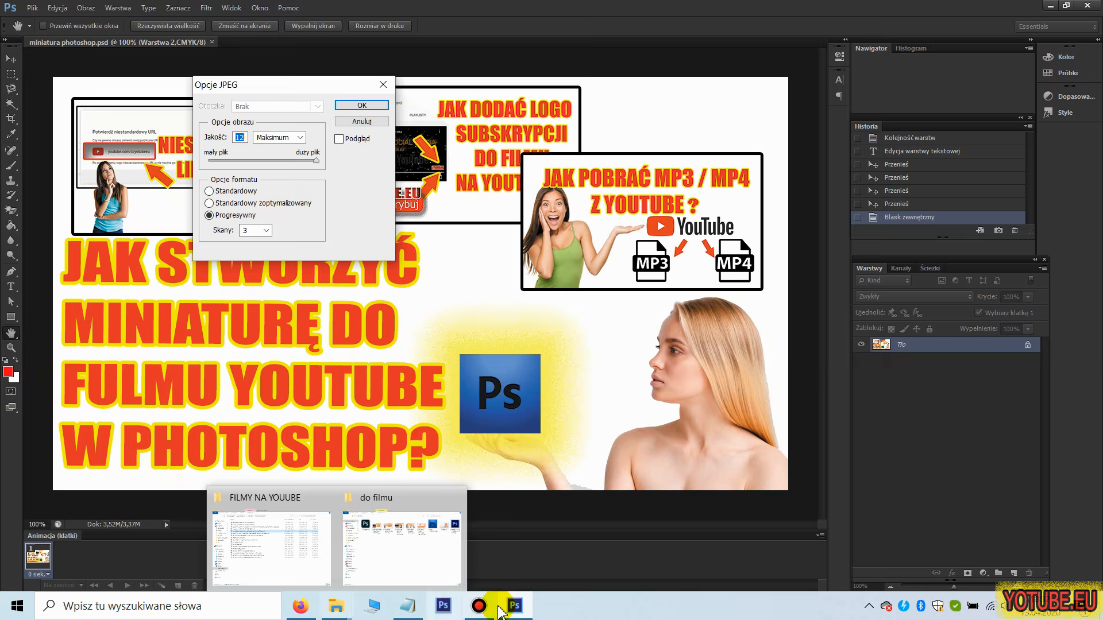
{"action": "mouse_move", "coordinate": [481, 610]}
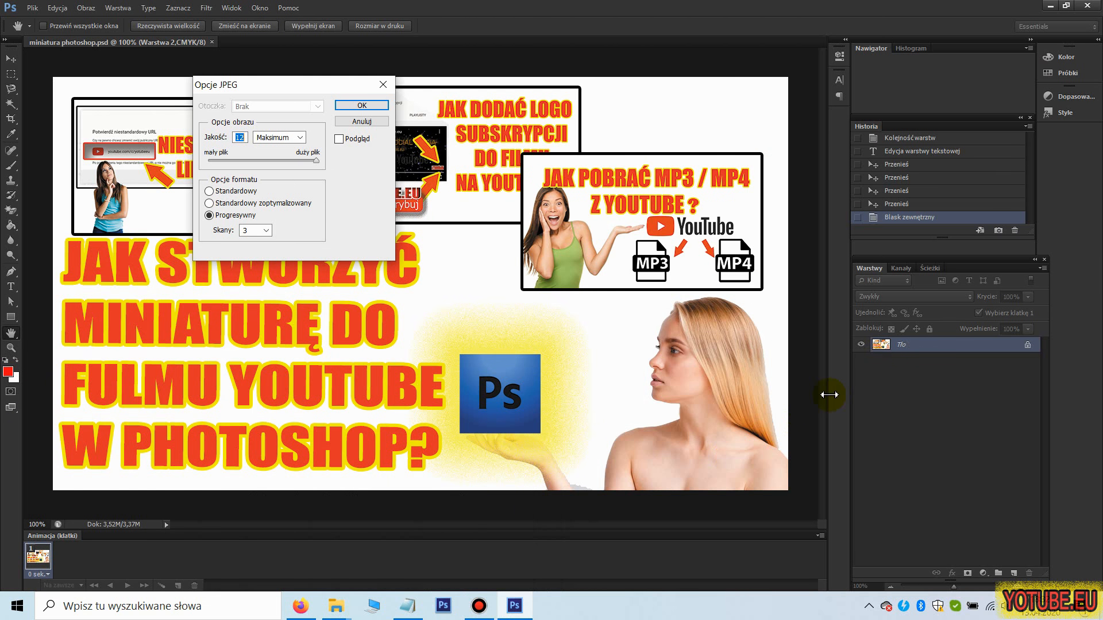
{"action": "left_click", "coordinate": [363, 106]}
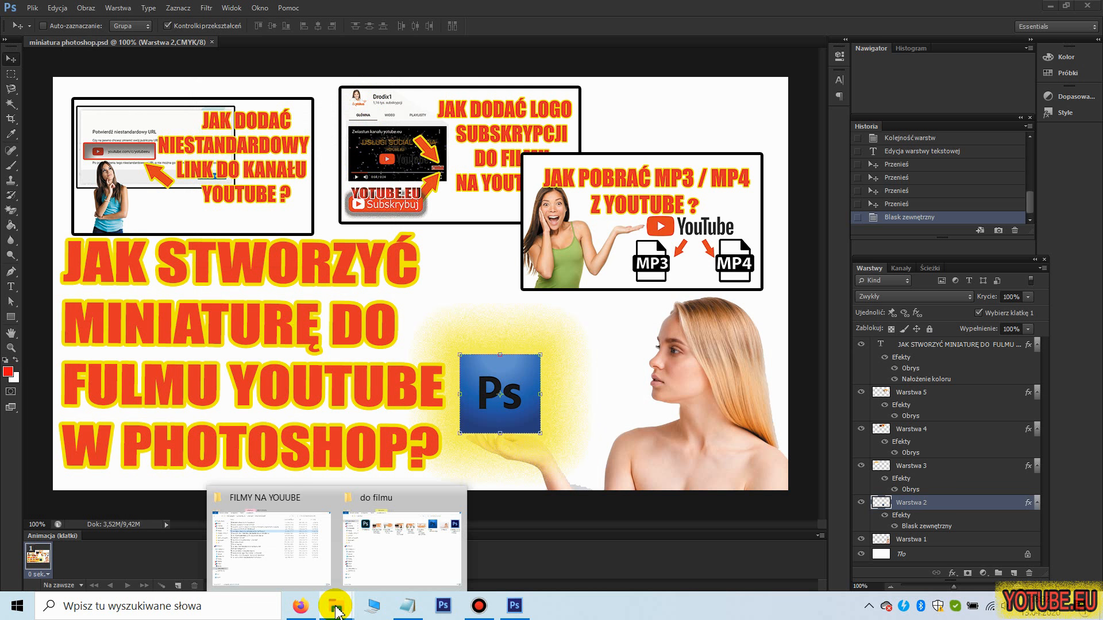
- Switch to File Explorer and open the miniatura youtube folder inside moje dane > foty na stronę
{"action": "left_click", "coordinate": [290, 547]}
{"action": "left_click", "coordinate": [203, 53]}
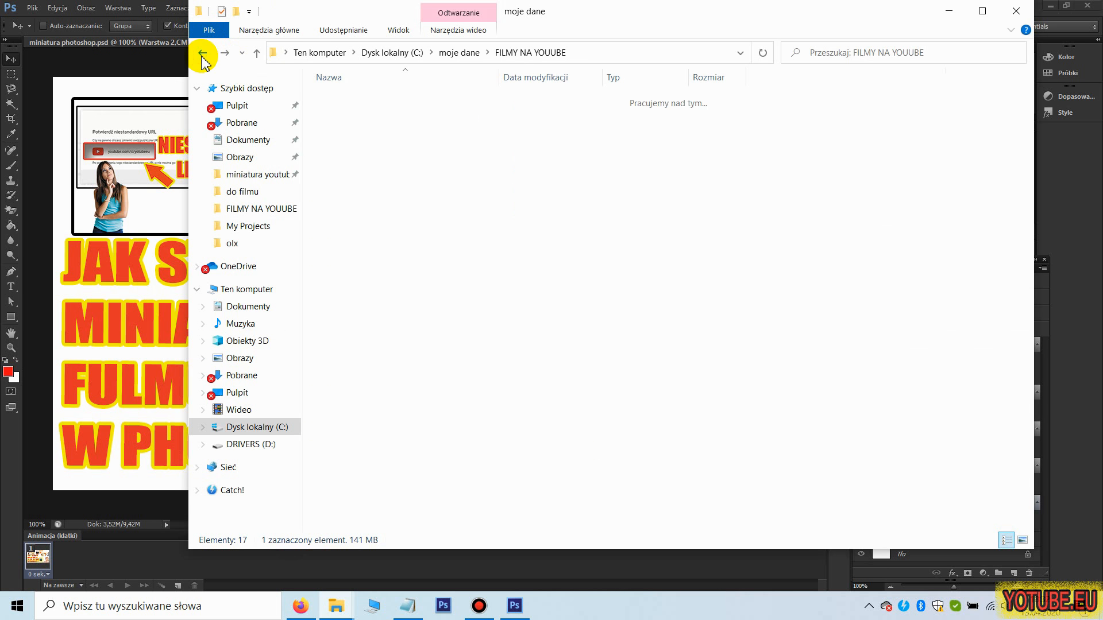
{"action": "double_click", "coordinate": [363, 132]}
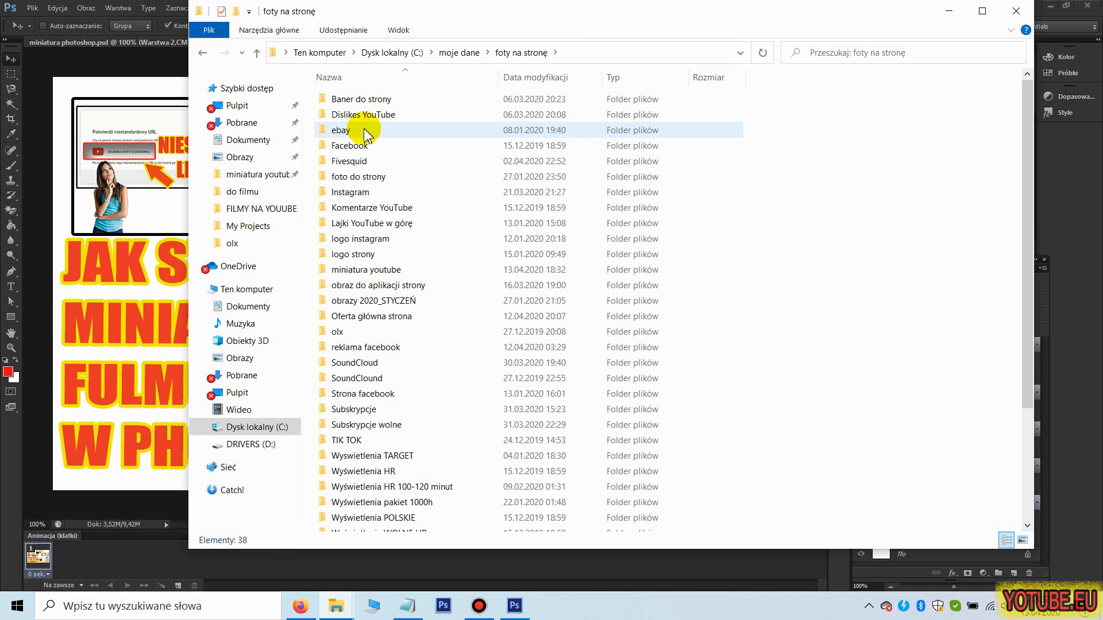
{"action": "double_click", "coordinate": [382, 269]}
{"action": "left_click", "coordinate": [383, 267]}
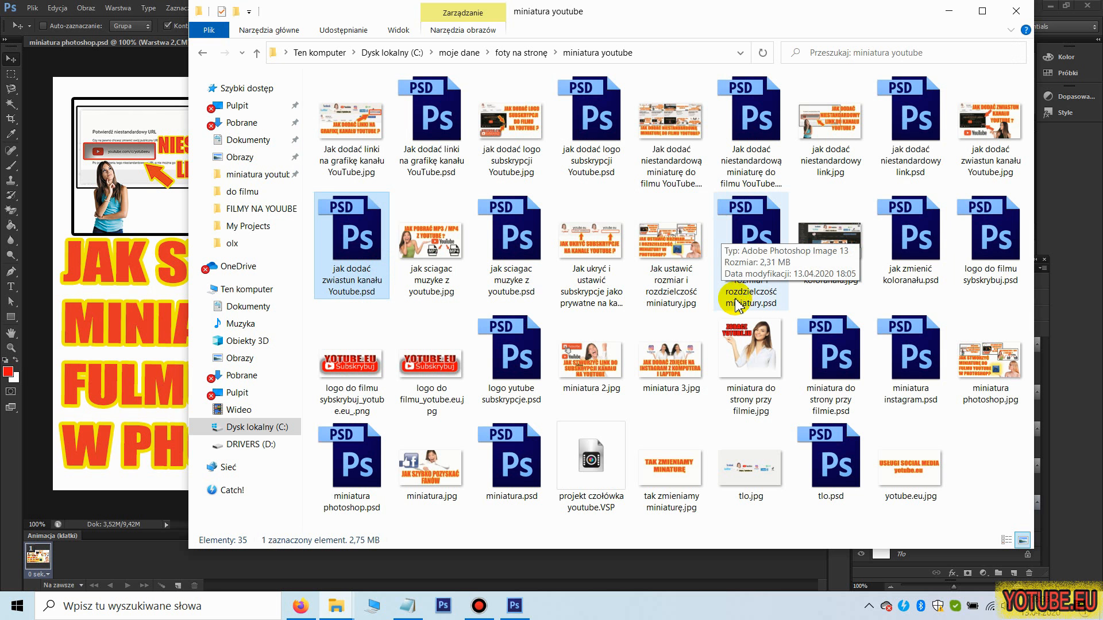
- View the exported miniatura photoshop.jpg in the Photos app, close it and return to Photoshop
{"action": "left_click", "coordinate": [1004, 378]}
{"action": "double_click", "coordinate": [1002, 374]}
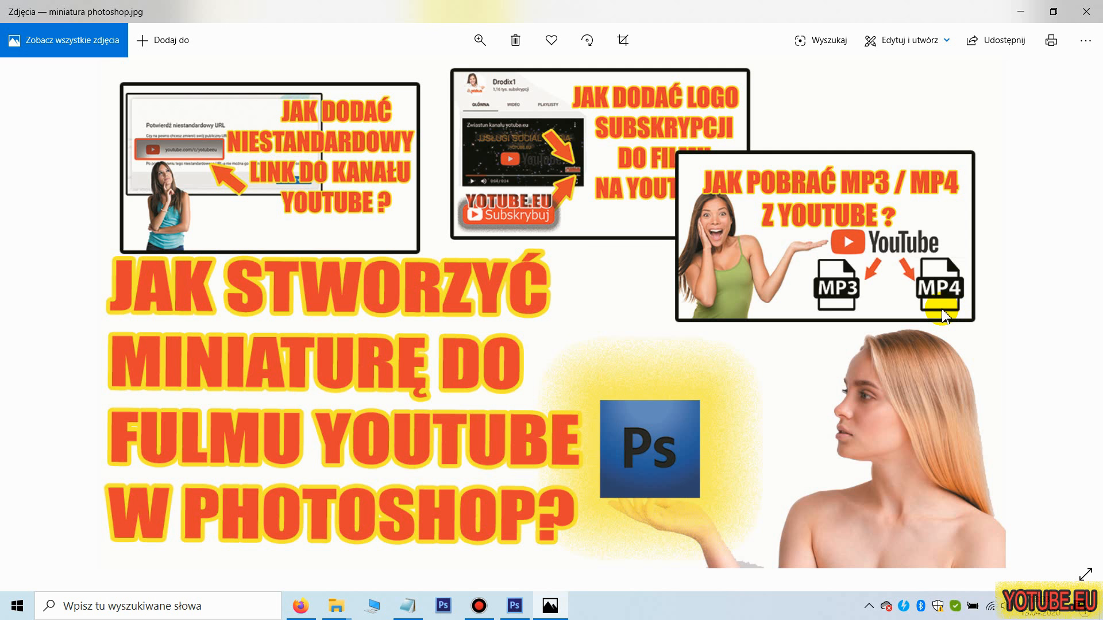
{"action": "left_click", "coordinate": [1085, 12]}
{"action": "double_click", "coordinate": [482, 498]}
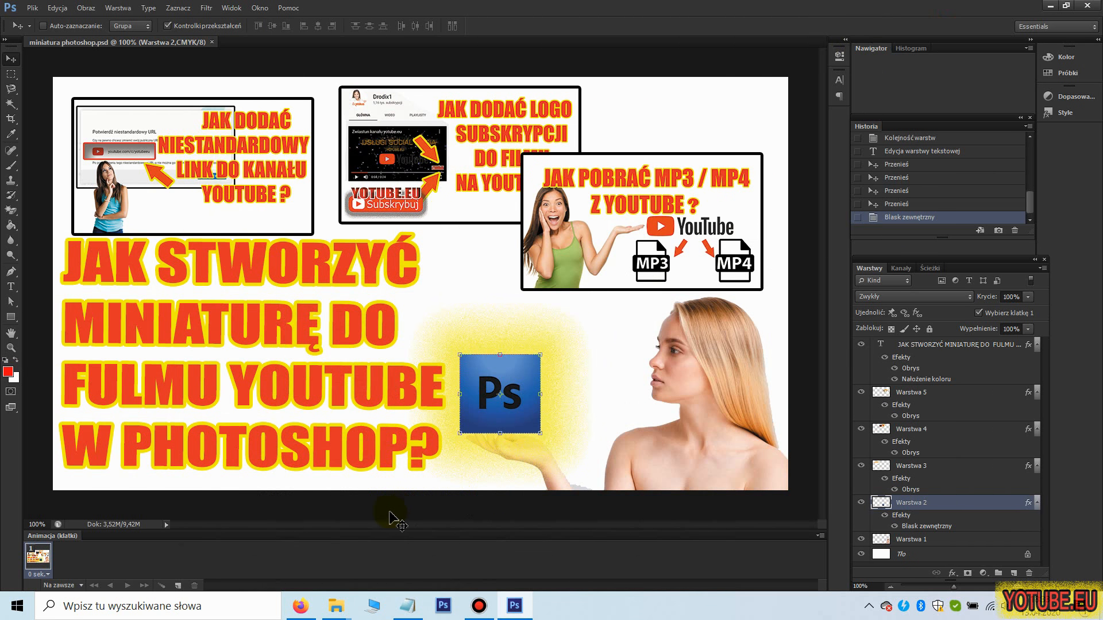
- Switch to Firefox to view the YouTube channel's uploaded videos and their thumbnails
{"action": "mouse_move", "coordinate": [305, 608]}
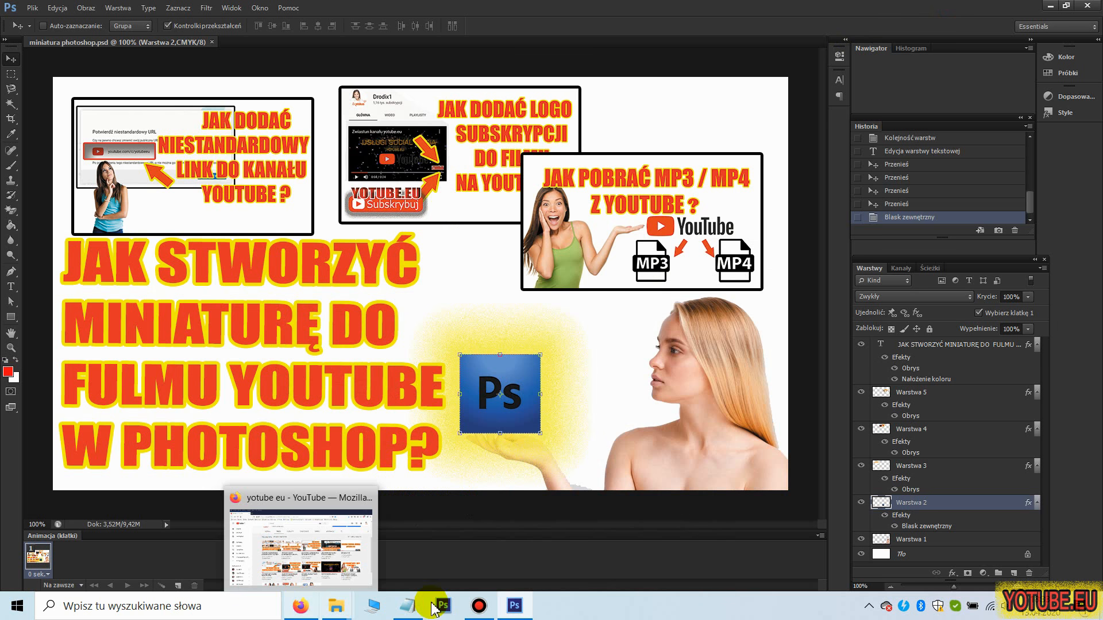
{"action": "left_click", "coordinate": [305, 608]}
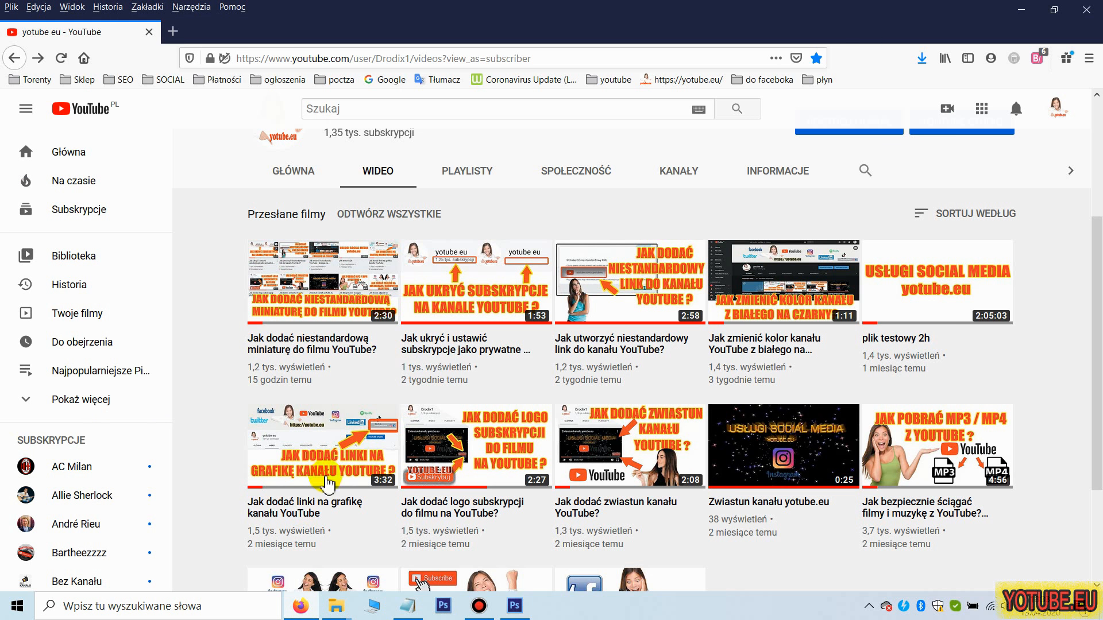